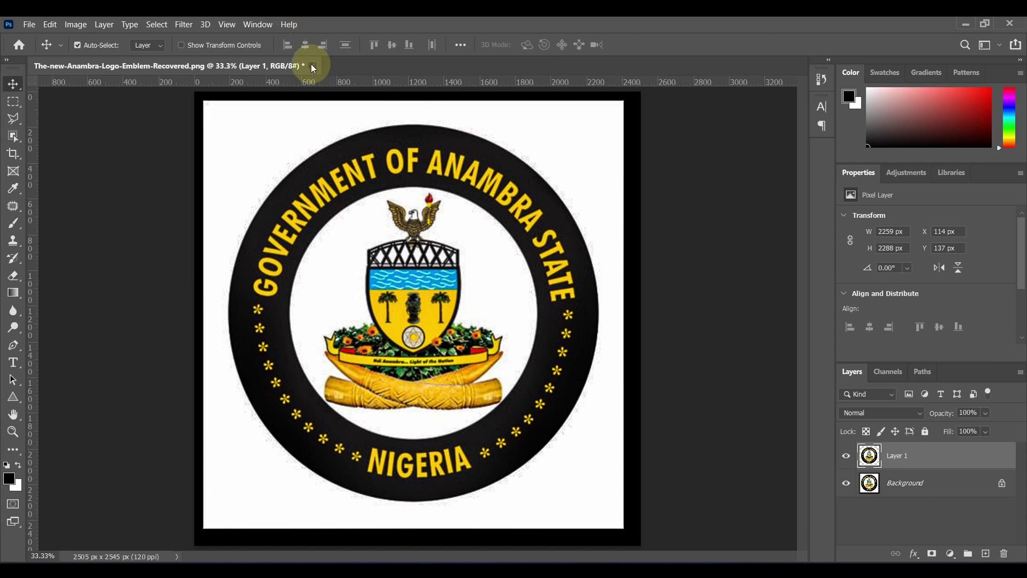
# - Close the Anambra logo document without saving it and clear the recent file list
pyautogui.click(313, 66)
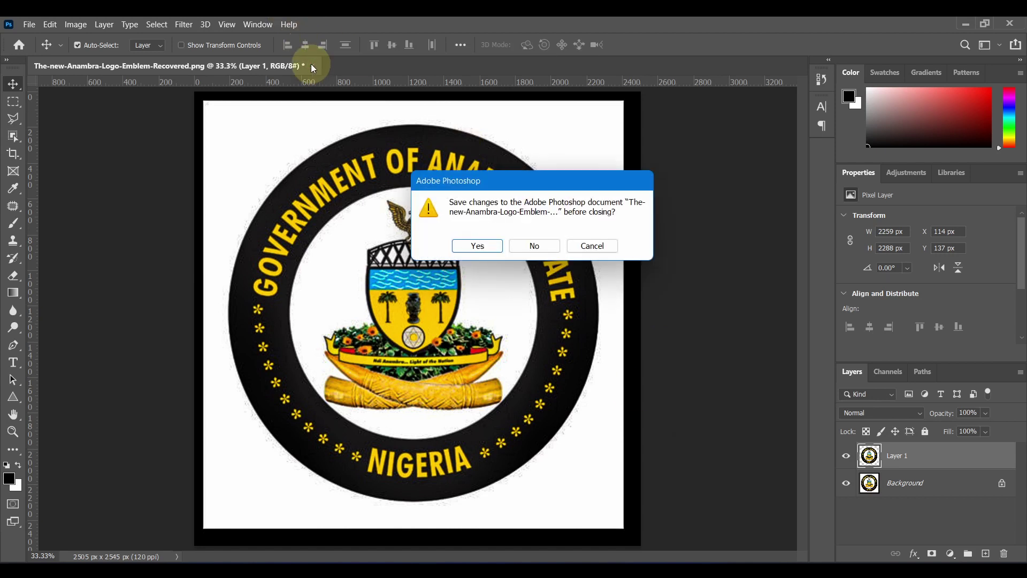
pyautogui.click(533, 246)
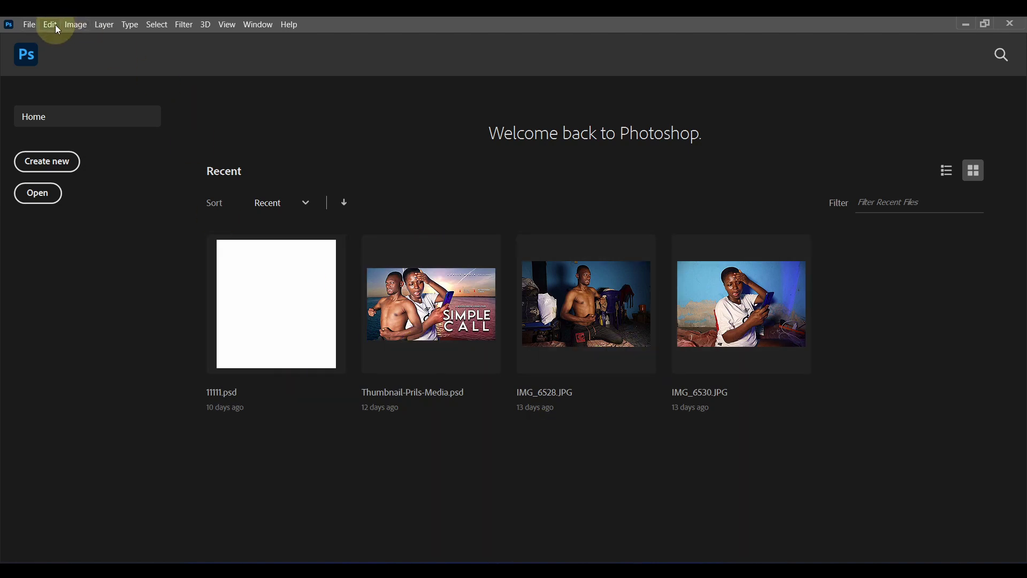
pyautogui.click(29, 25)
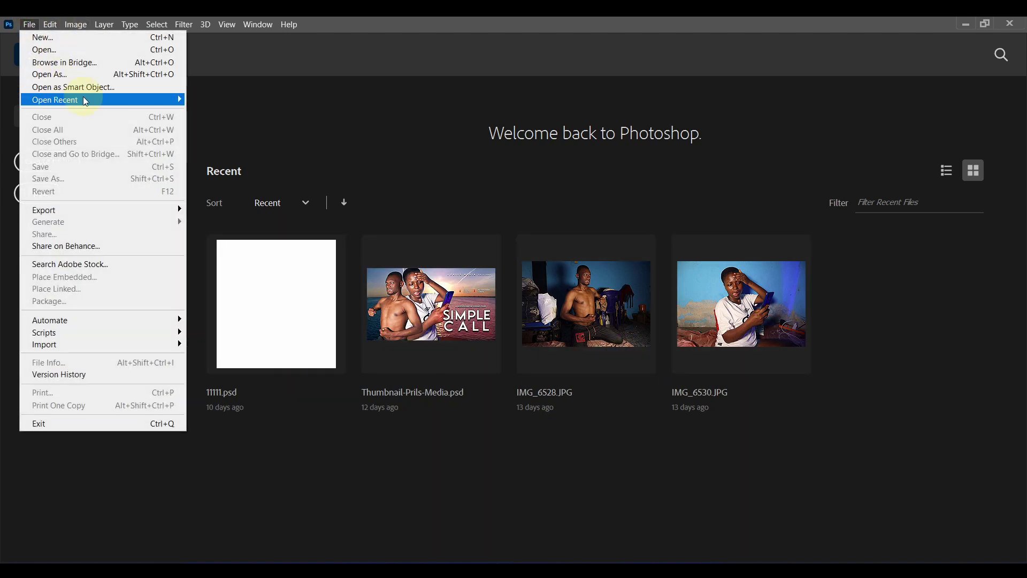
pyautogui.moveTo(85, 100)
pyautogui.click(256, 155)
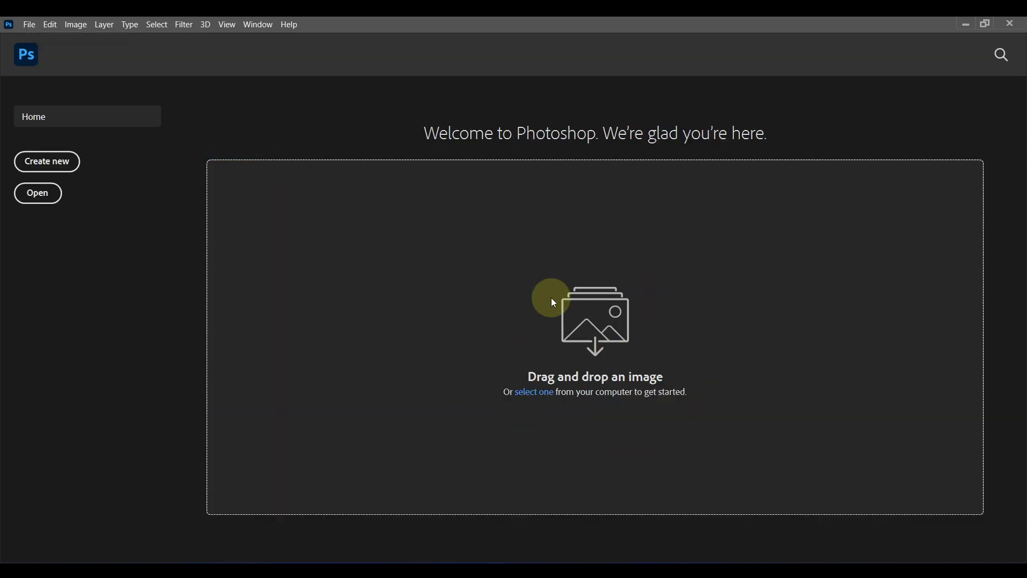
# - Open the image pexels-godisable-jacob-1561338 from the AK folder as a new document
pyautogui.click(413, 559)
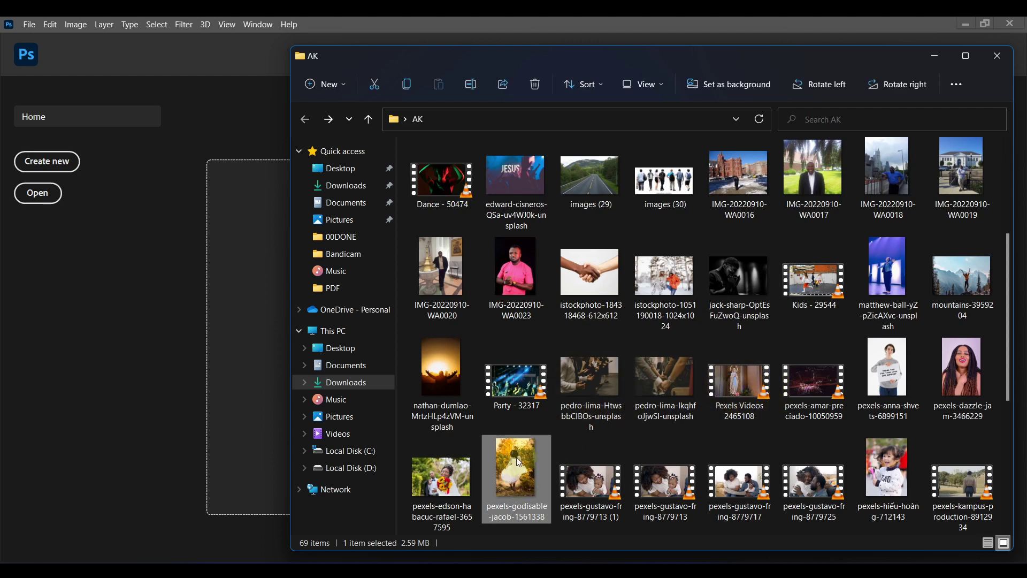
pyautogui.scroll(-5, 518, 459)
pyautogui.click(503, 201)
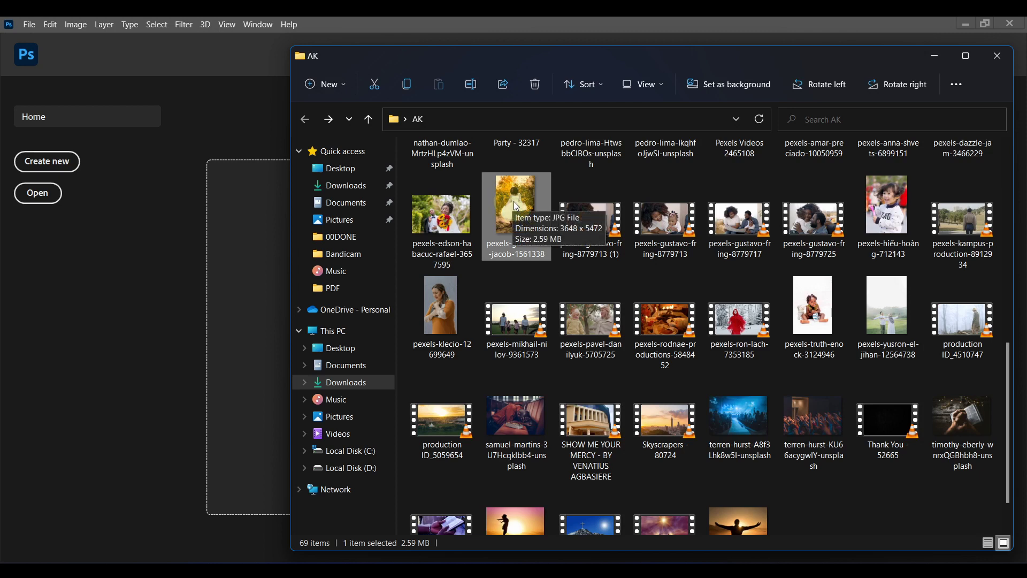
pyautogui.moveTo(514, 201); pyautogui.dragTo(227, 249)
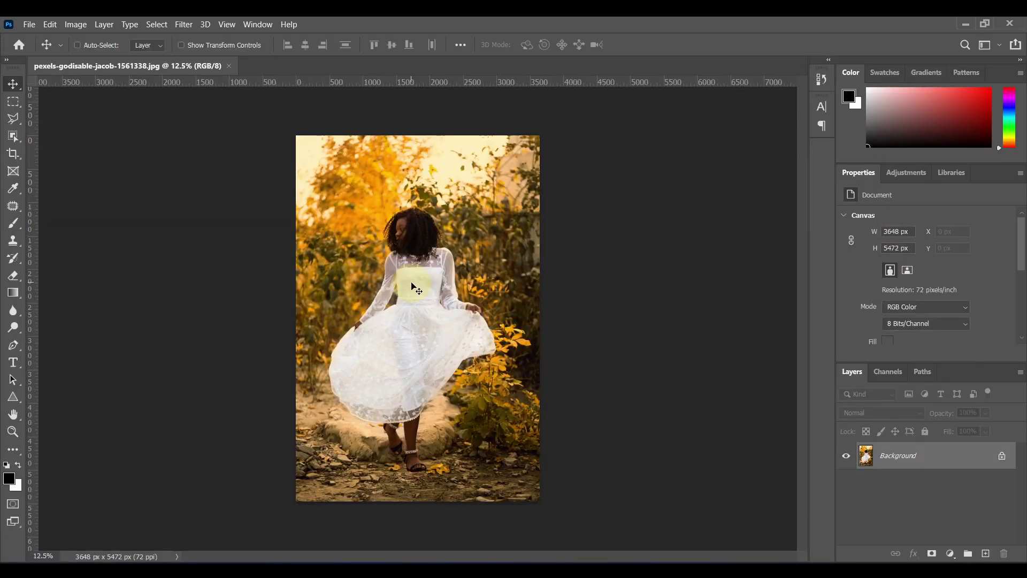
# - Examine the photo of the woman in the white dress at different zoom levels
pyautogui.scroll(3, 412, 287)
pyautogui.scroll(-2, 412, 286)
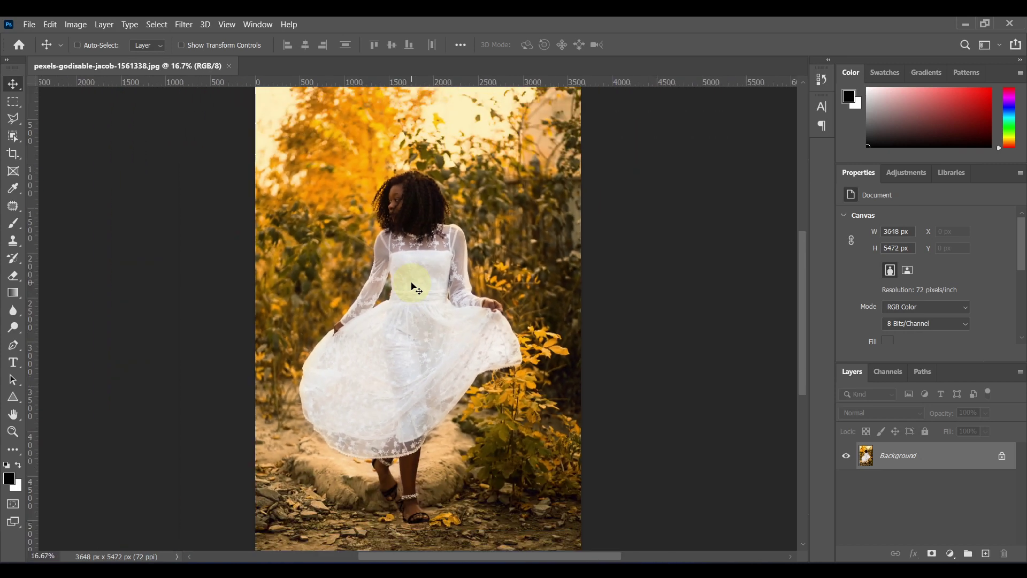
pyautogui.scroll(-1, 412, 287)
pyautogui.scroll(1, 412, 287)
pyautogui.scroll(-2, 412, 286)
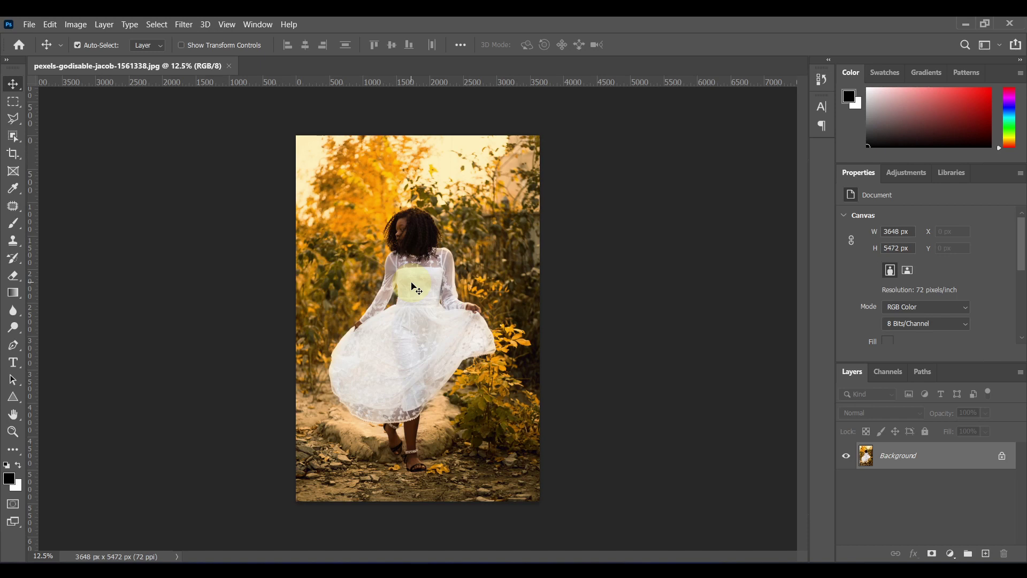
pyautogui.press('ctrl')
pyautogui.hotkey('ctrl', '+')
pyautogui.hotkey('ctrl', '-')
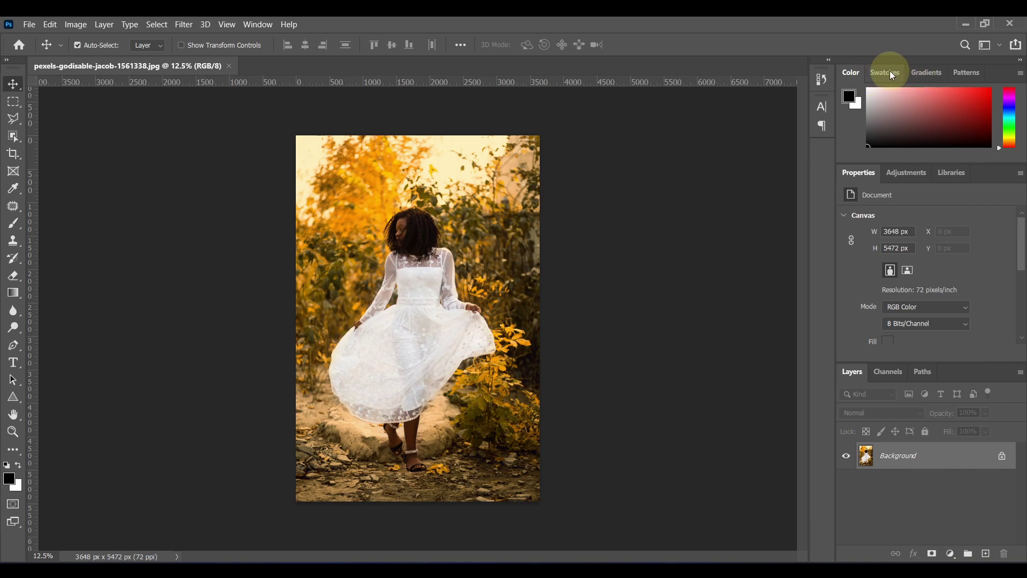
# - Show the Histogram panel for the photo
pyautogui.click(258, 25)
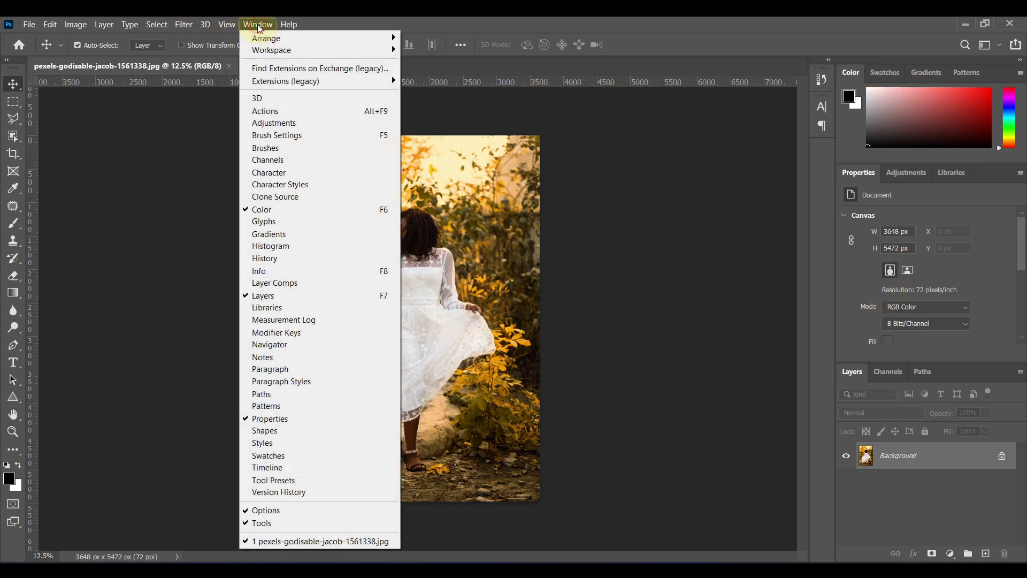
pyautogui.click(271, 247)
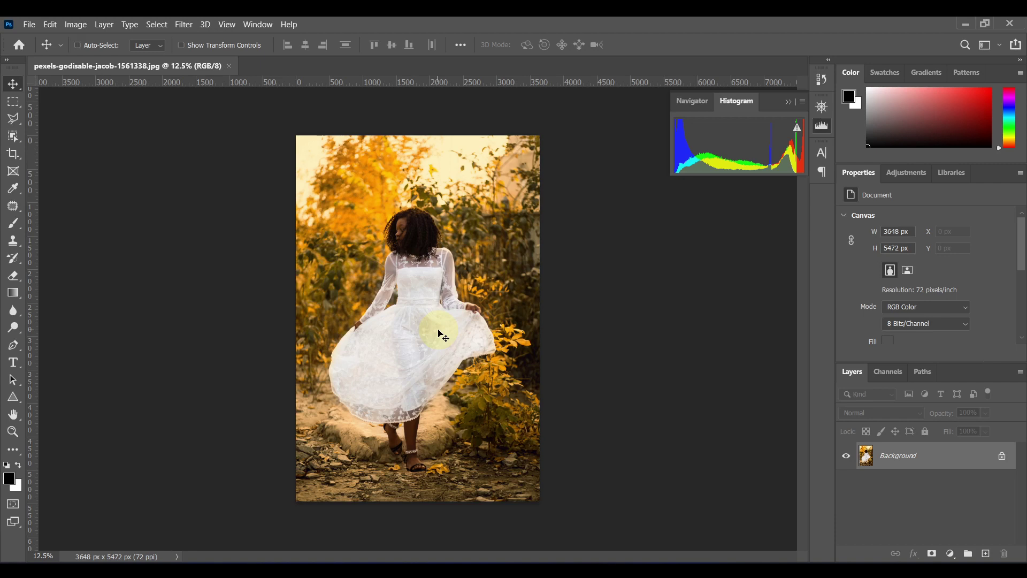
# - Try a Curves adjustment on the RGB channel with points at input 205, output 236 and input 36, output 43
pyautogui.hotkey('ctrl', 'm')
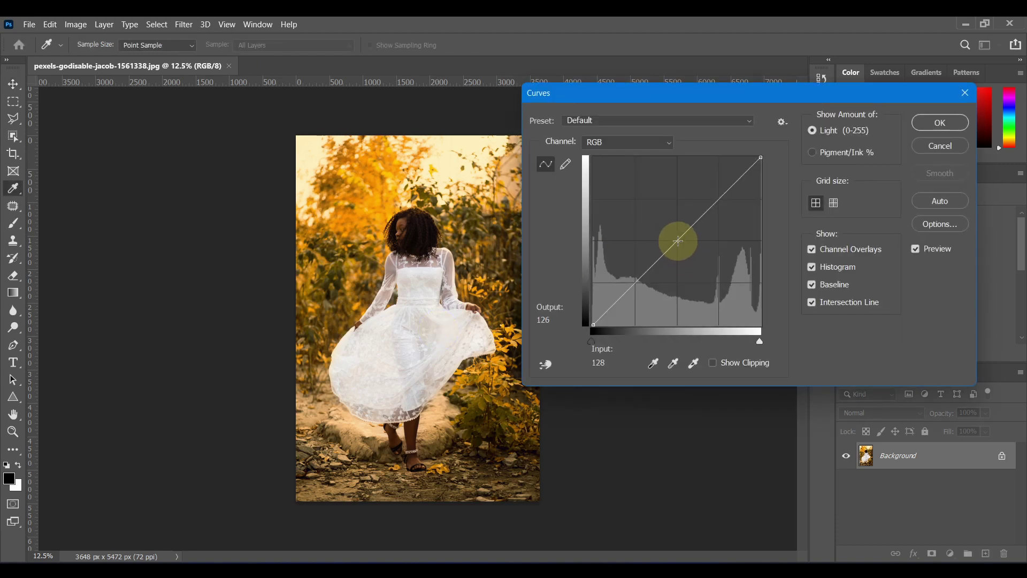
pyautogui.moveTo(678, 242); pyautogui.dragTo(651, 220)
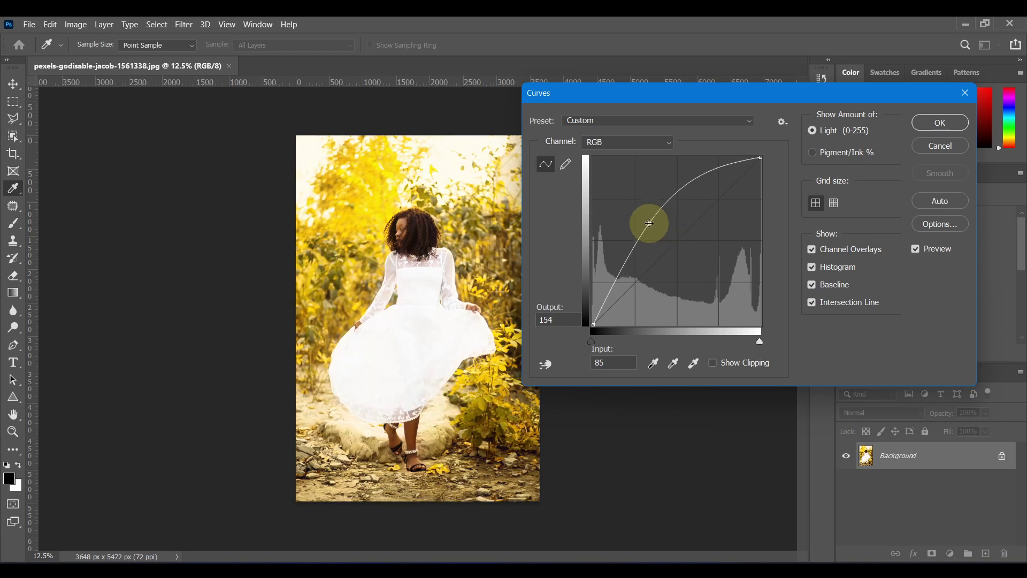
pyautogui.moveTo(627, 97); pyautogui.dragTo(659, 169)
pyautogui.moveTo(673, 205); pyautogui.dragTo(679, 233)
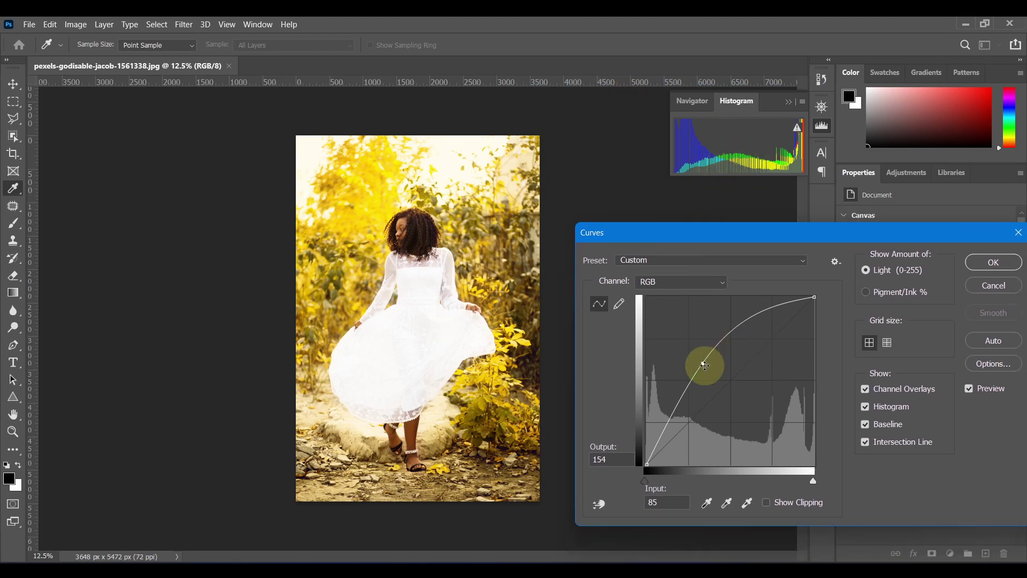
pyautogui.moveTo(704, 363); pyautogui.dragTo(783, 309)
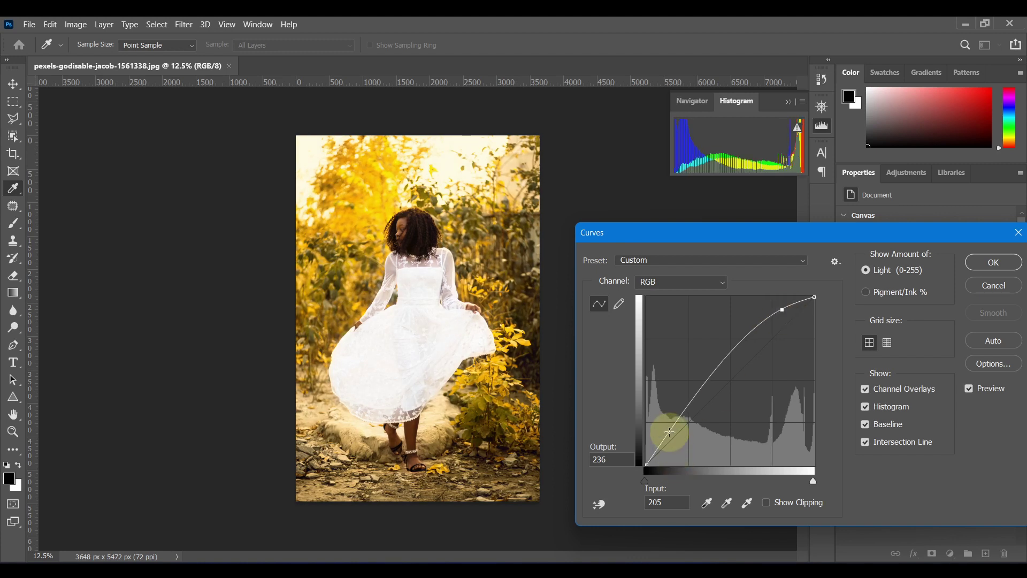
pyautogui.moveTo(667, 431); pyautogui.dragTo(670, 436)
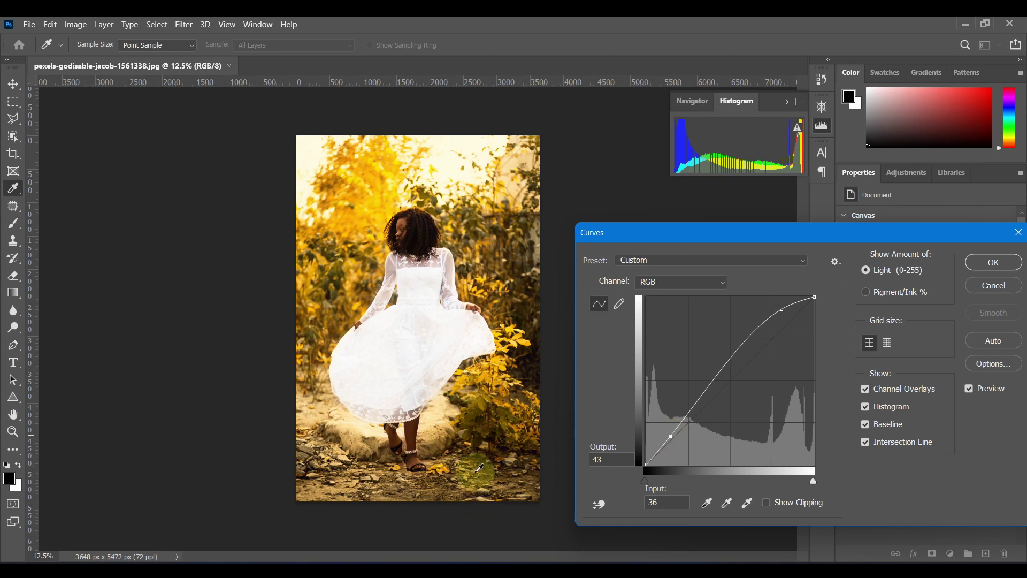
pyautogui.click(990, 292)
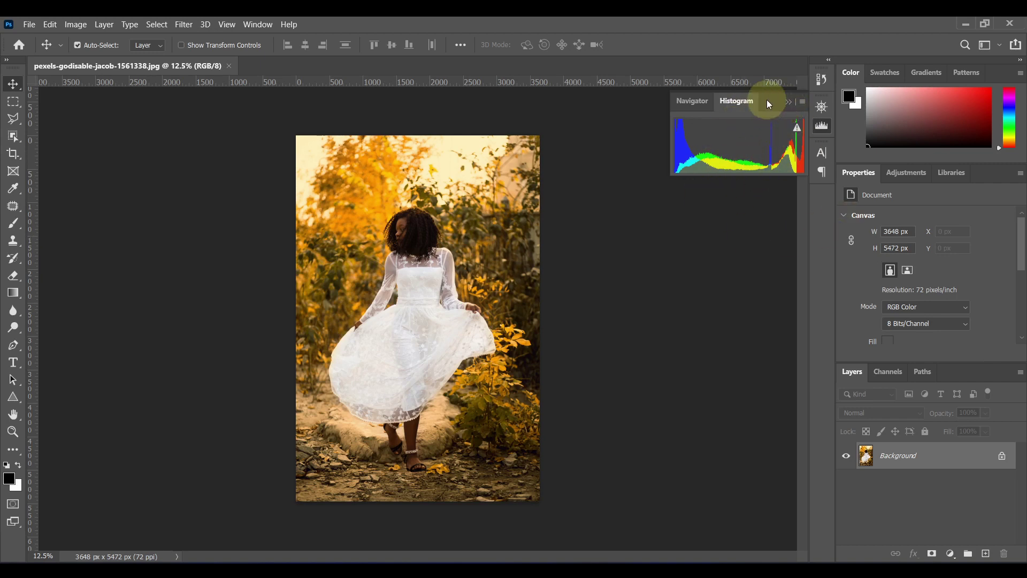
# - Dock the Histogram and Navigator panels together above the Color panel, with Histogram in front
pyautogui.moveTo(737, 100); pyautogui.dragTo(846, 64)
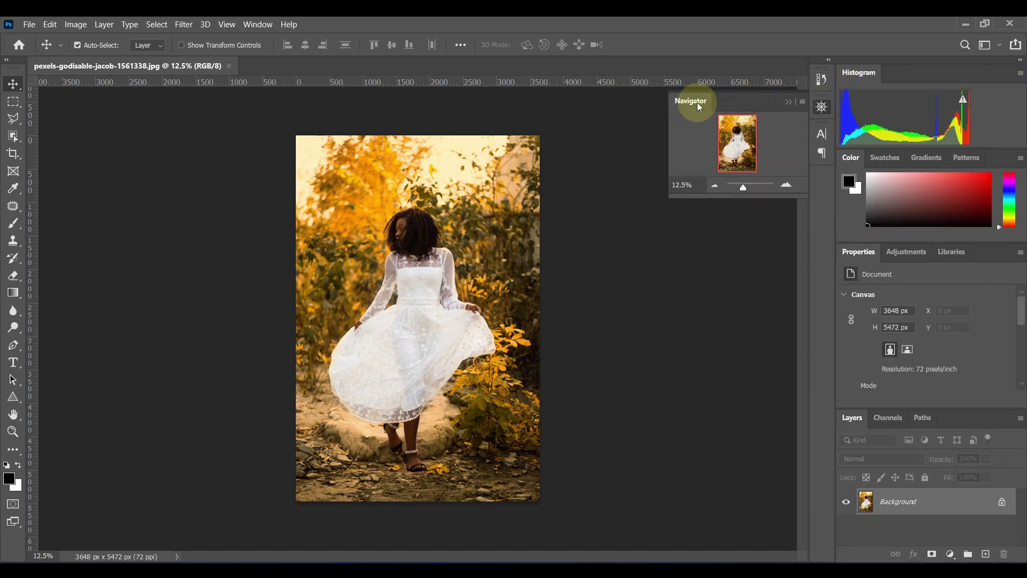
pyautogui.moveTo(699, 107); pyautogui.dragTo(892, 75)
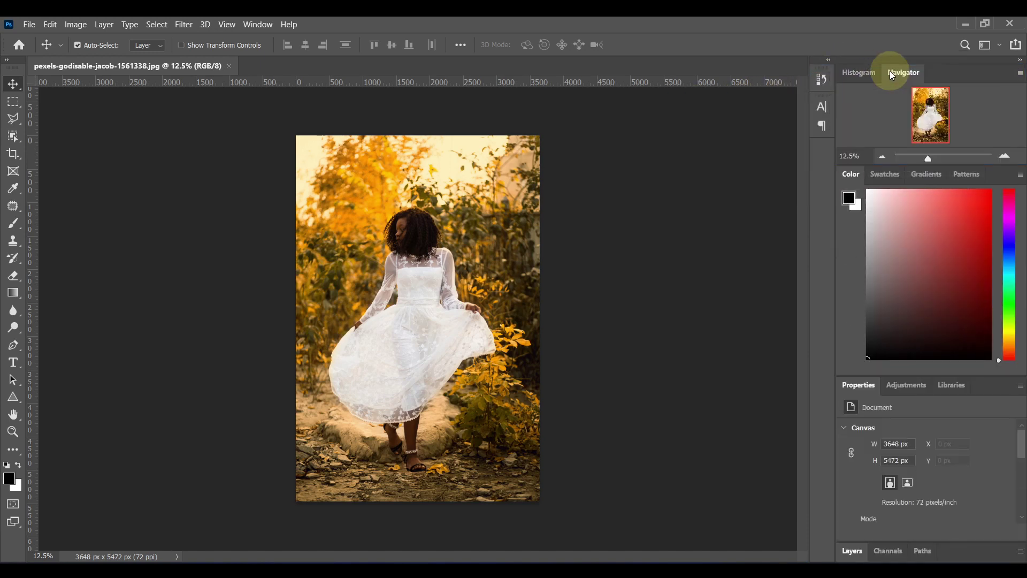
pyautogui.click(859, 71)
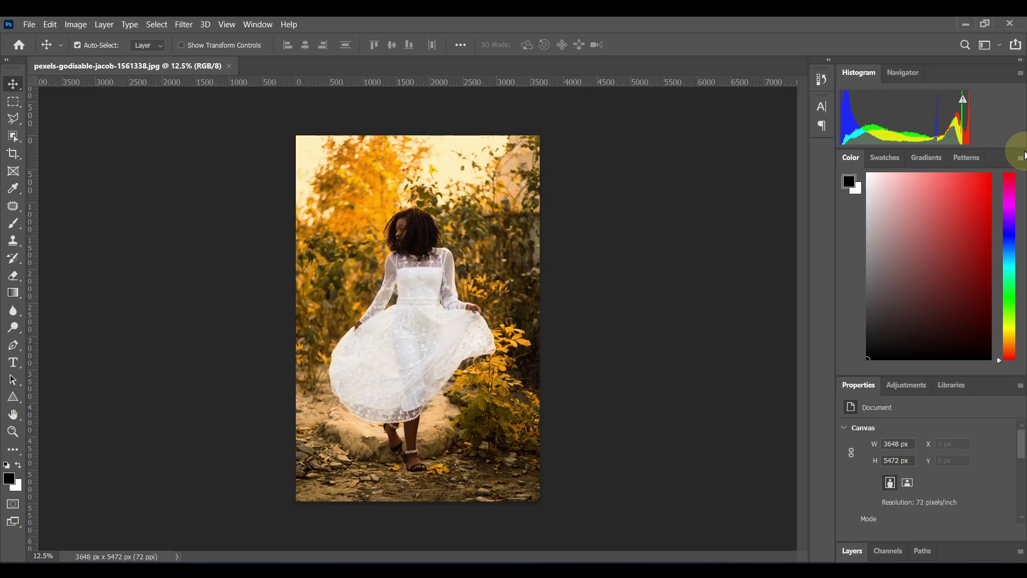
# - Close the Color panel group, then expand the Layers panel and make it taller
pyautogui.click(1020, 158)
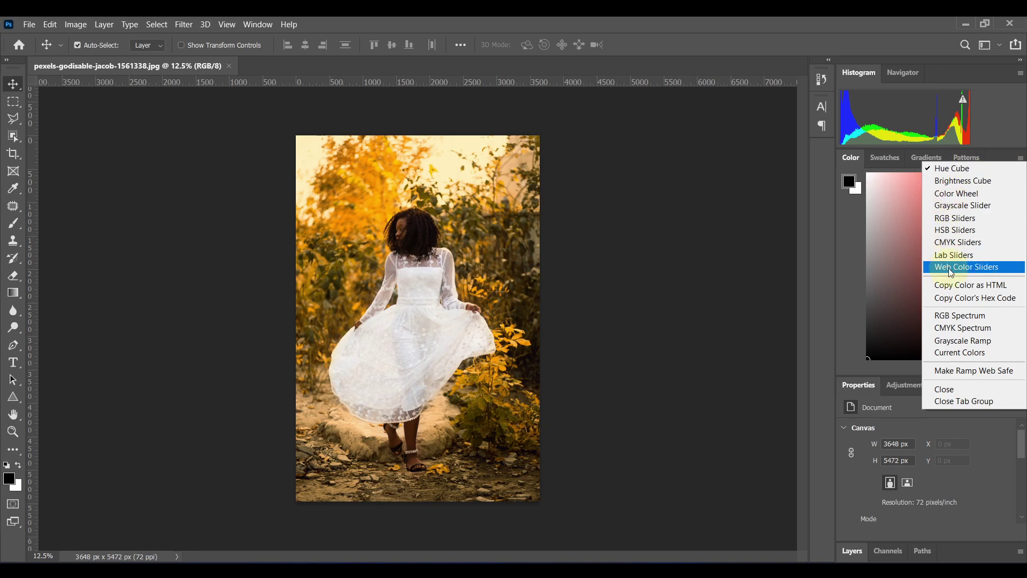
pyautogui.click(960, 401)
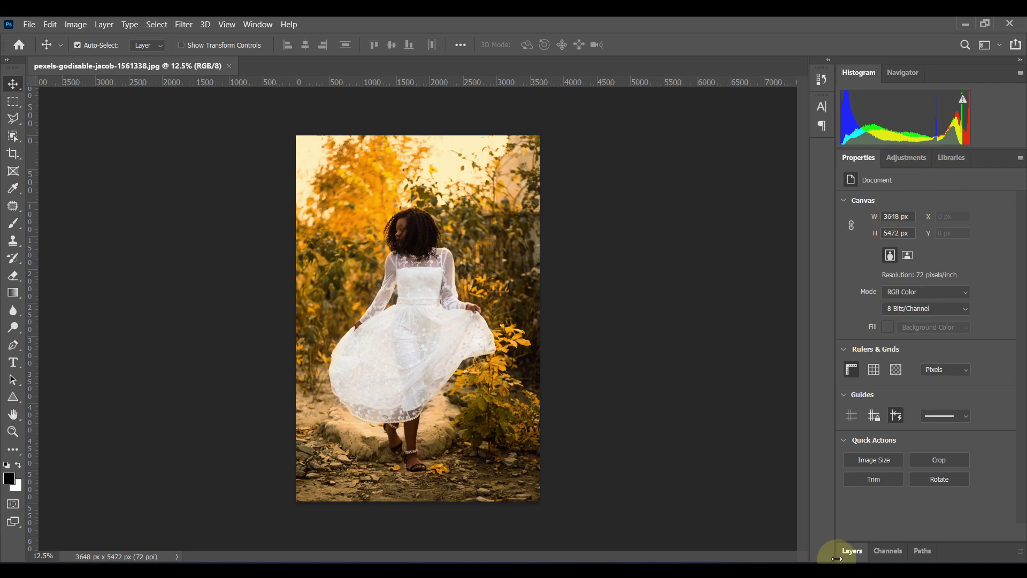
pyautogui.click(852, 550)
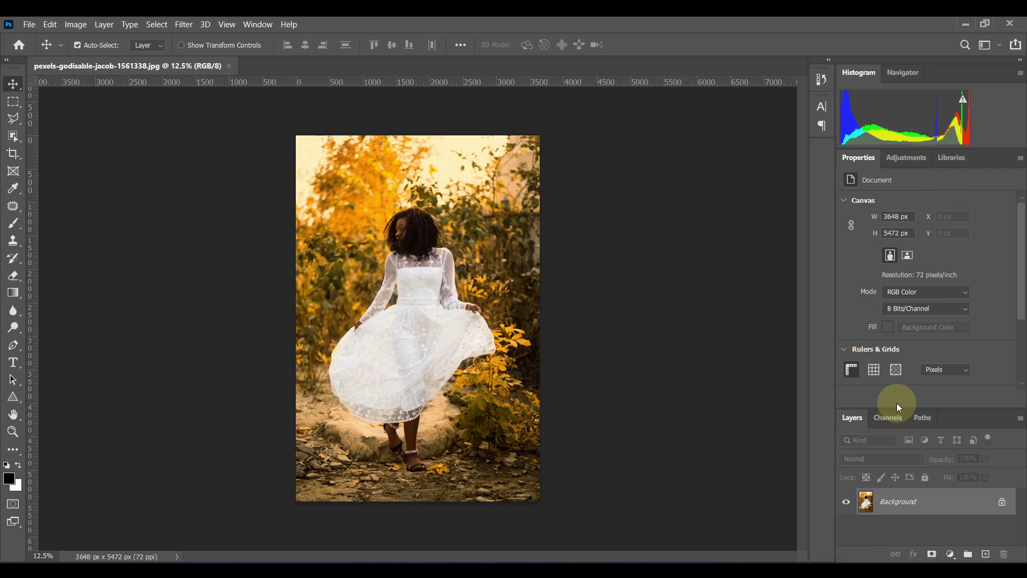
pyautogui.moveTo(905, 409); pyautogui.dragTo(891, 303)
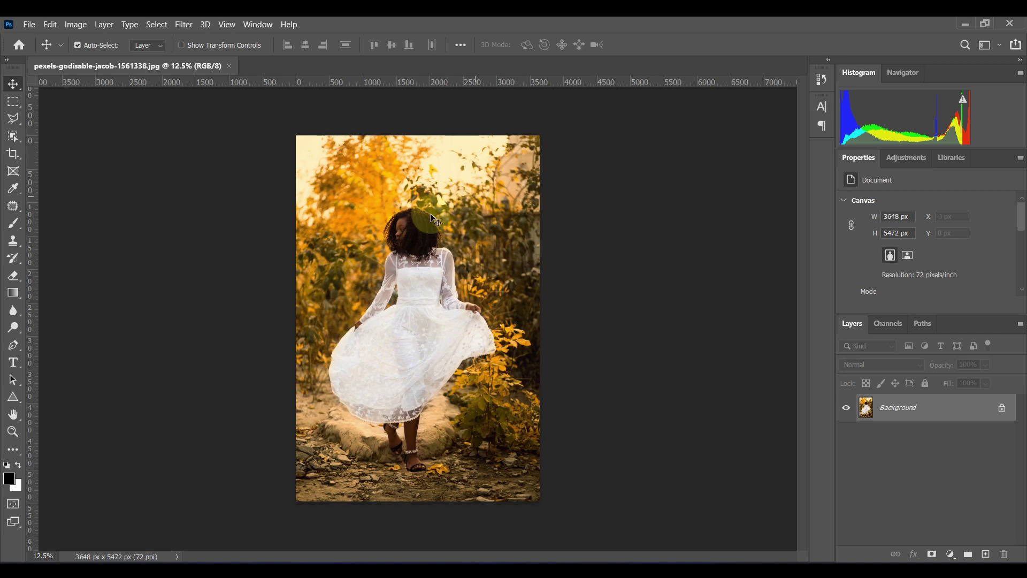
# - Try a freehand Lasso Tool selection in the background beside the woman's arm and dress, and deselect it
pyautogui.click(21, 121)
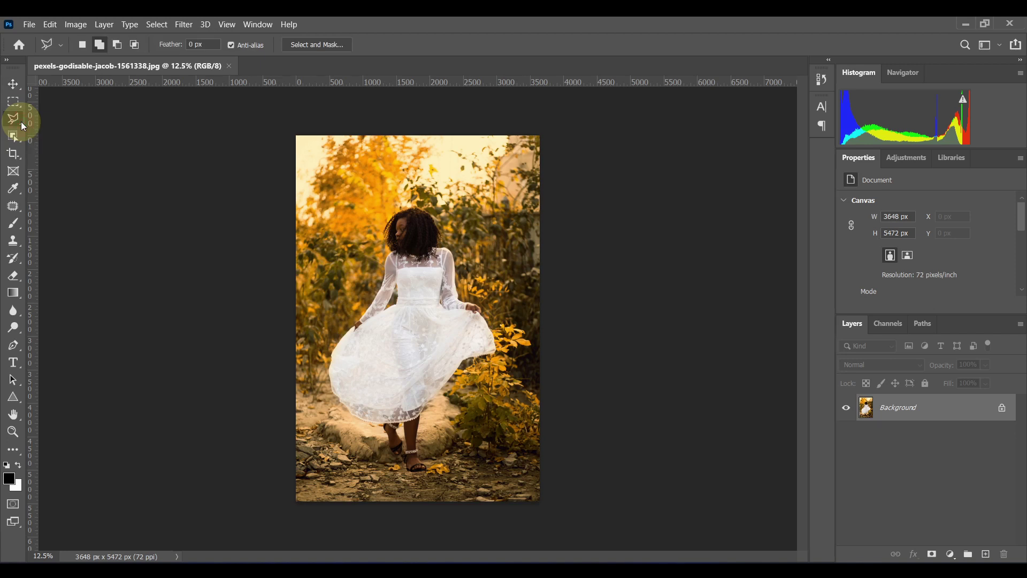
pyautogui.rightClick(21, 126)
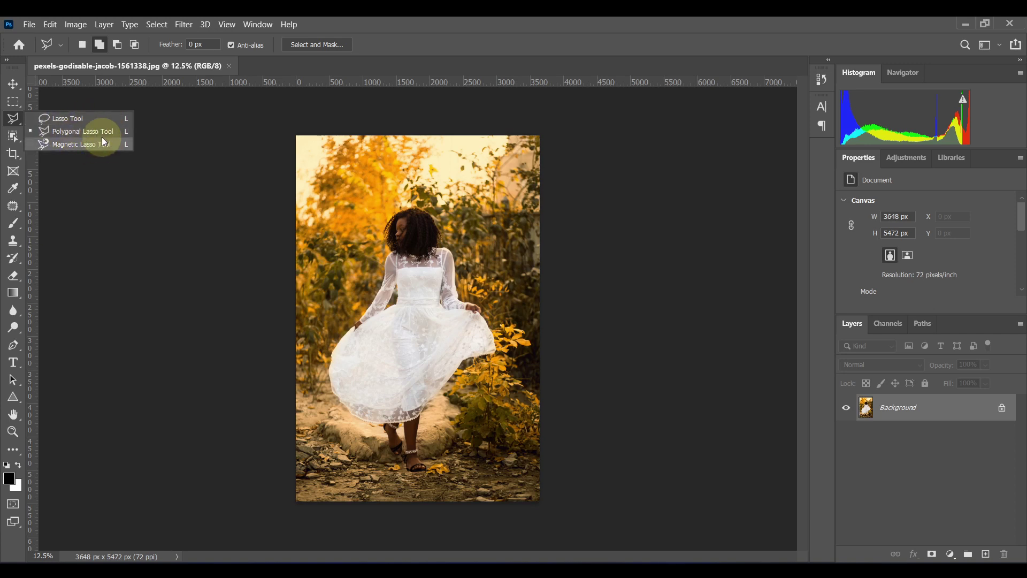
pyautogui.click(68, 117)
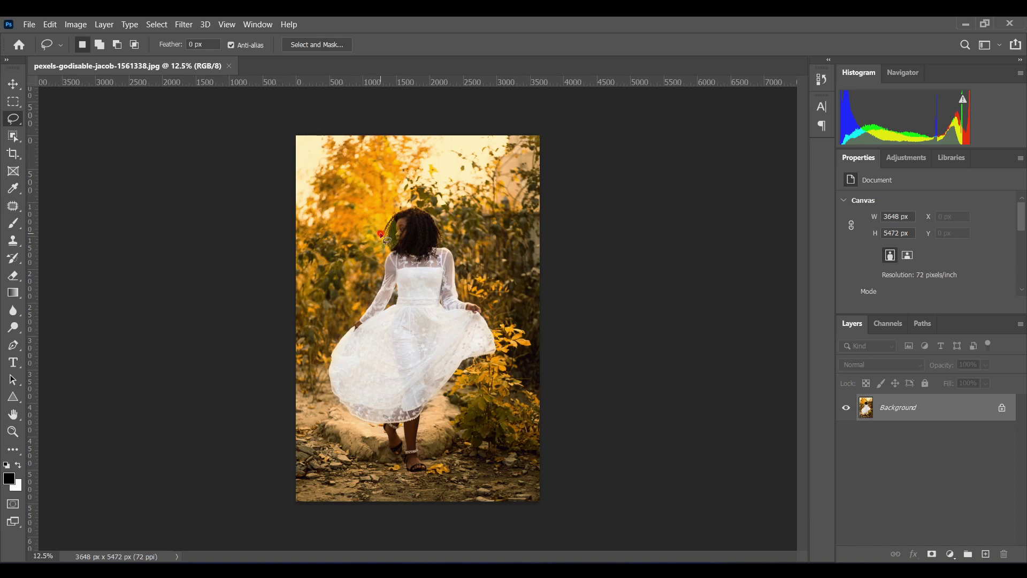
pyautogui.moveTo(374, 226)
pyautogui.mouseDown()
pyautogui.moveTo(347, 293)
pyautogui.moveTo(346, 327)
pyautogui.moveTo(317, 364)
pyautogui.mouseUp()
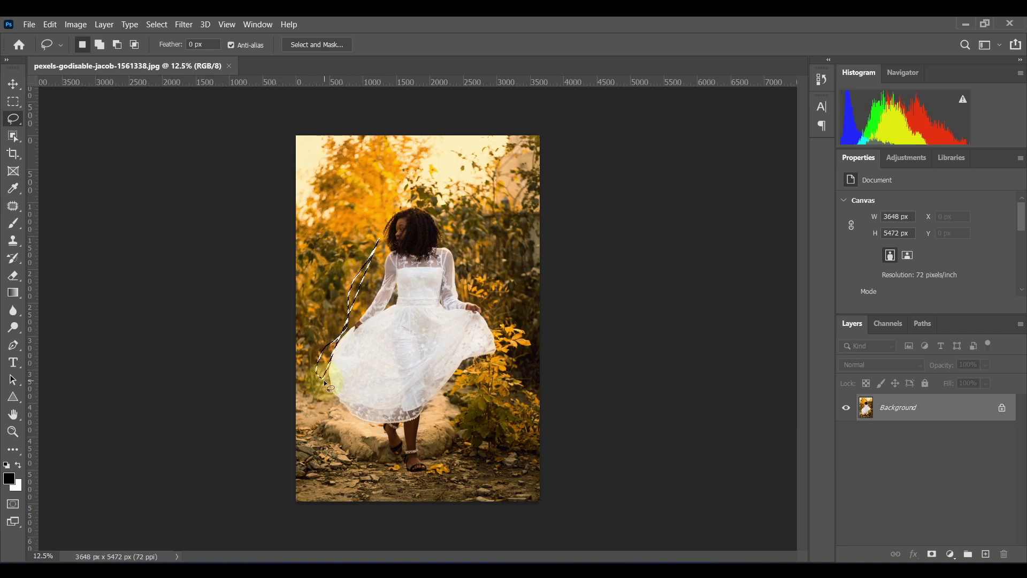
pyautogui.click(323, 380)
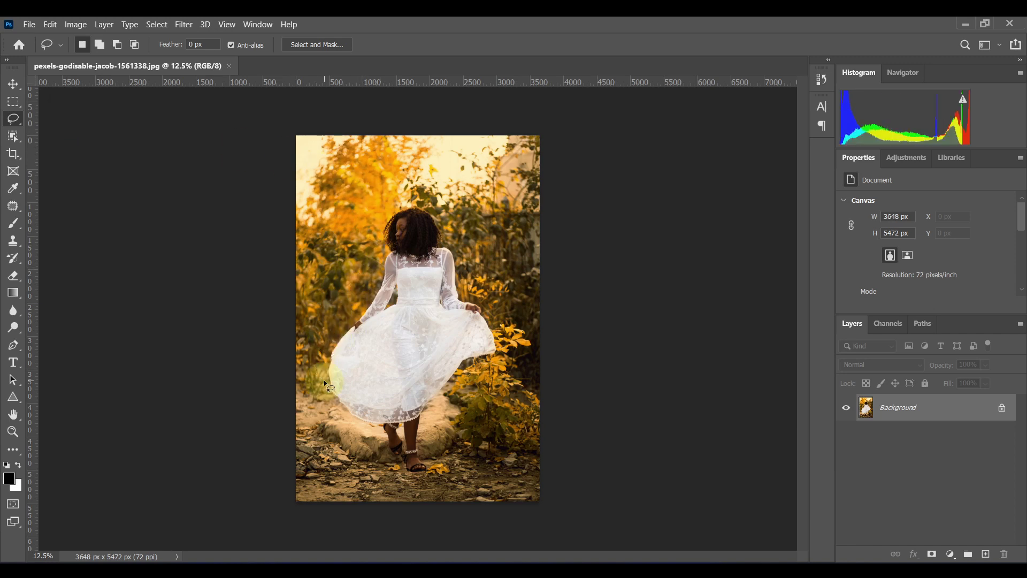
# - Try a straight-edged Polygonal Lasso Tool selection from above the woman's head across her dress, and discard it
pyautogui.click(23, 128)
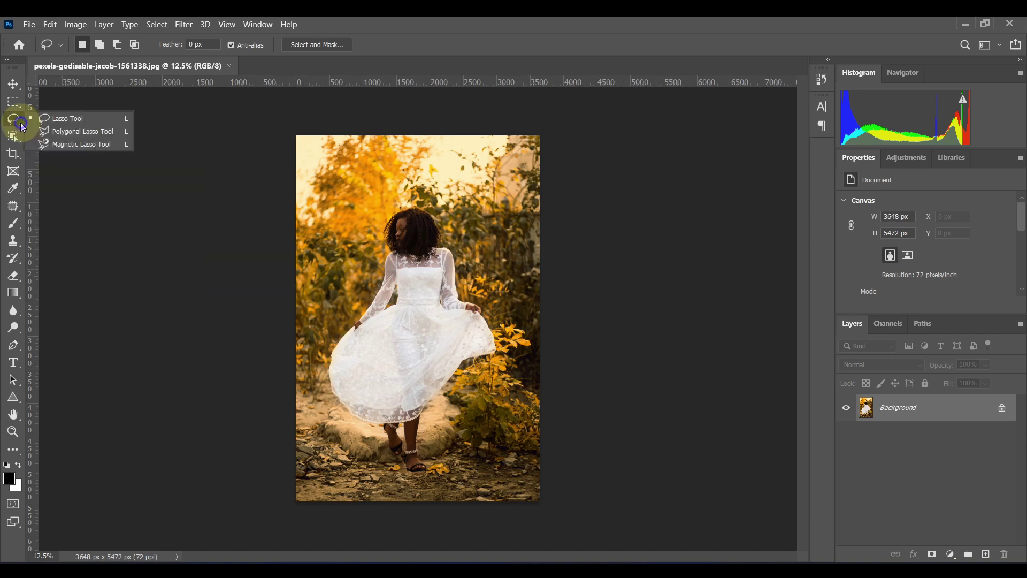
pyautogui.click(65, 131)
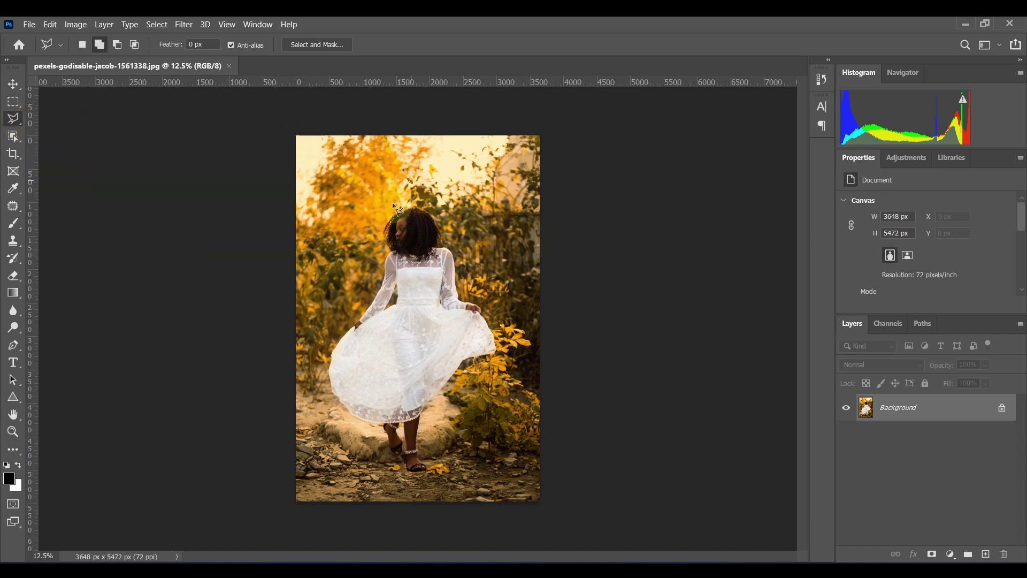
pyautogui.click(341, 355)
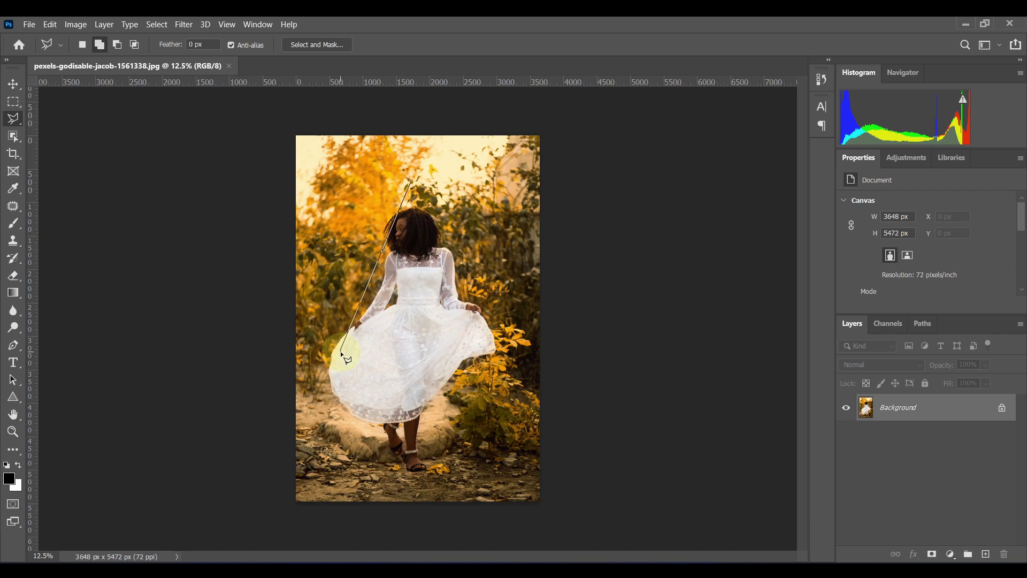
pyautogui.doubleClick(404, 383)
pyautogui.click(403, 384)
pyautogui.click(21, 124)
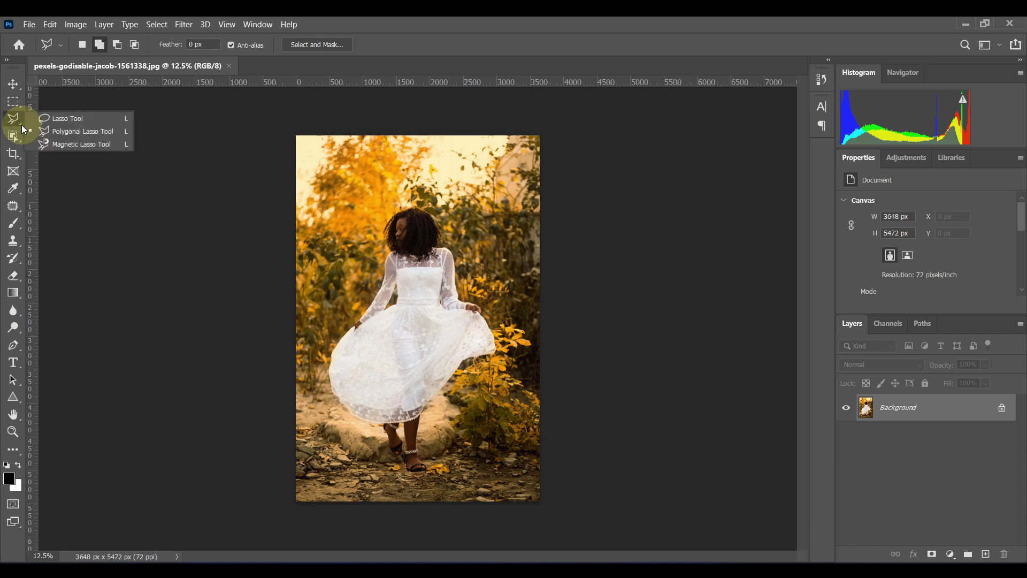
pyautogui.click(66, 131)
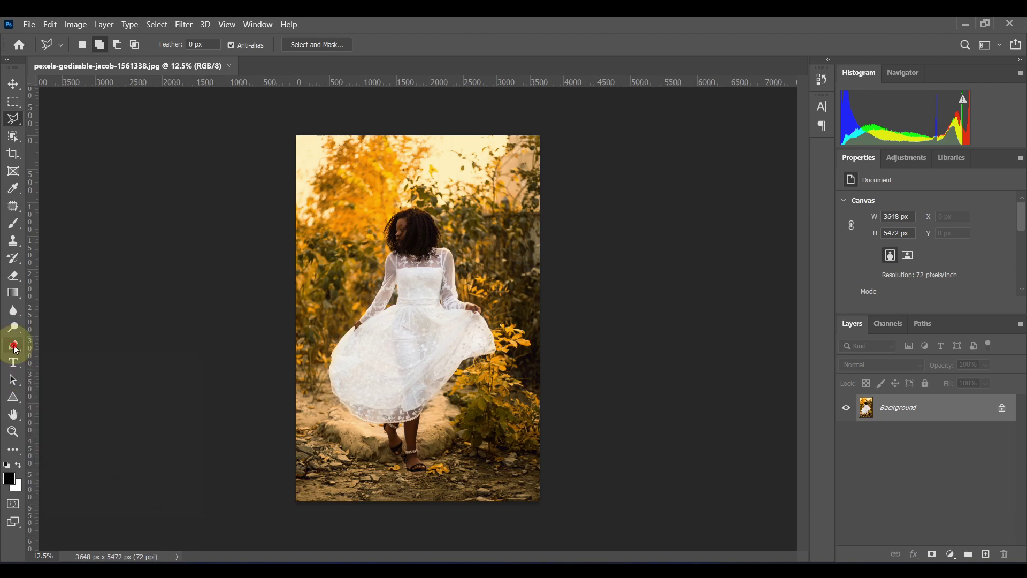
# - Draw a closed Pen Tool path with straight and curved segments around the woman in the white dress
pyautogui.click(393, 213)
pyautogui.click(373, 262)
pyautogui.moveTo(373, 293); pyautogui.dragTo(366, 297)
pyautogui.click(354, 320)
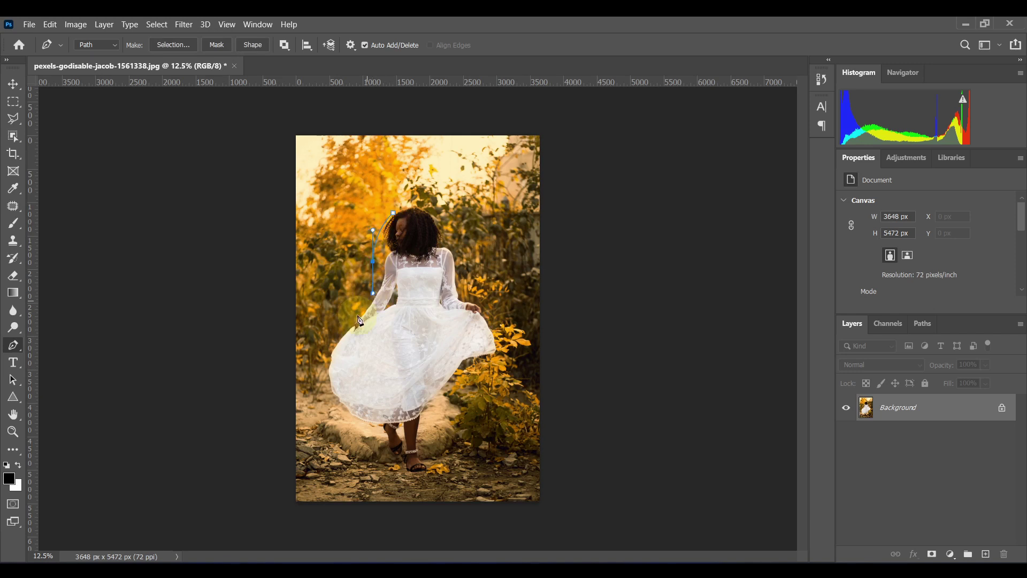
pyautogui.click(328, 352)
pyautogui.moveTo(311, 400); pyautogui.dragTo(339, 430)
pyautogui.moveTo(395, 447); pyautogui.dragTo(393, 510)
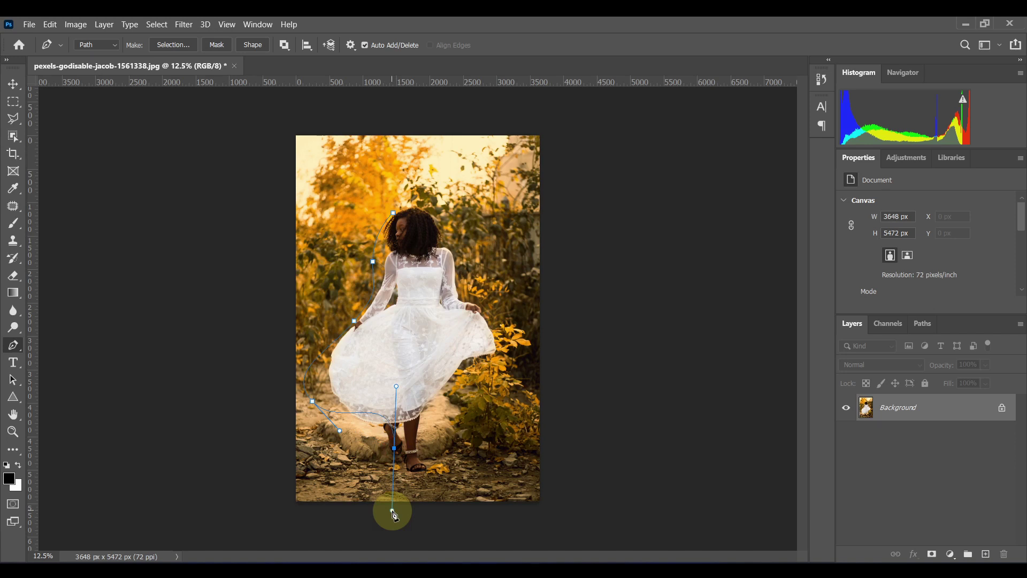
pyautogui.click(493, 394)
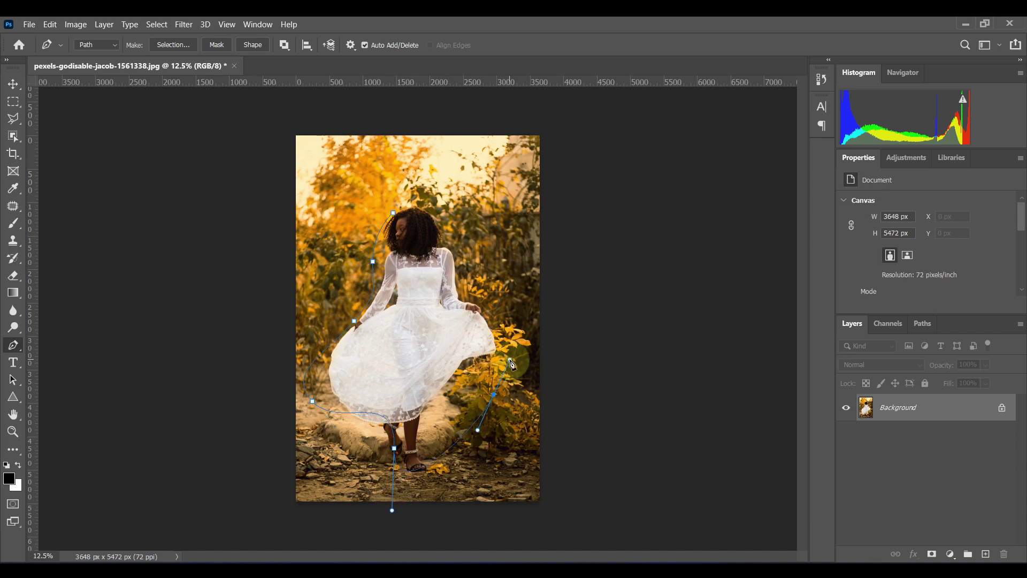
pyautogui.click(490, 279)
pyautogui.click(393, 213)
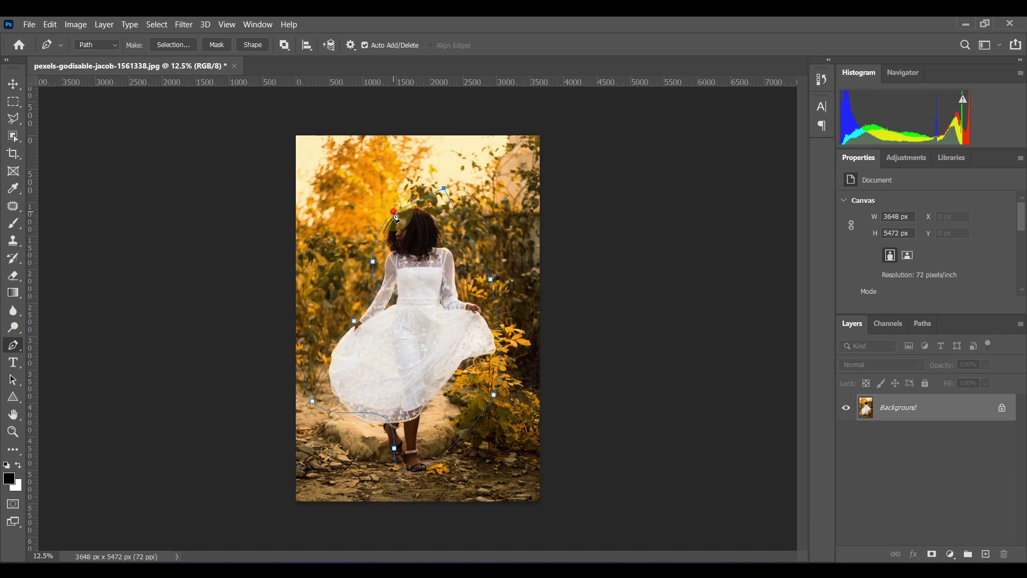
# - Delete the closed pen path around the woman
pyautogui.click(477, 254)
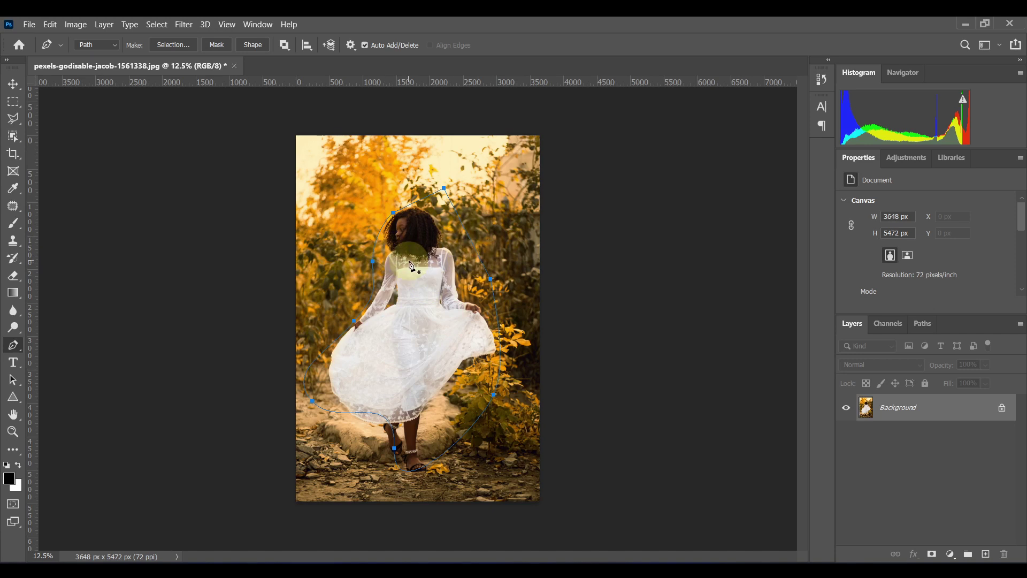
pyautogui.rightClick(409, 264)
pyautogui.click(481, 223)
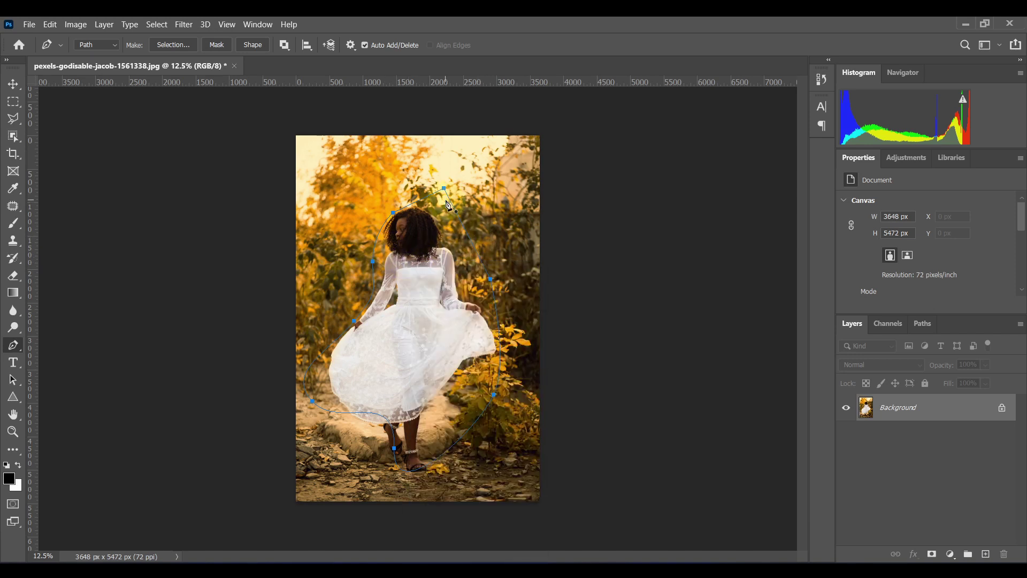
pyautogui.rightClick(446, 202)
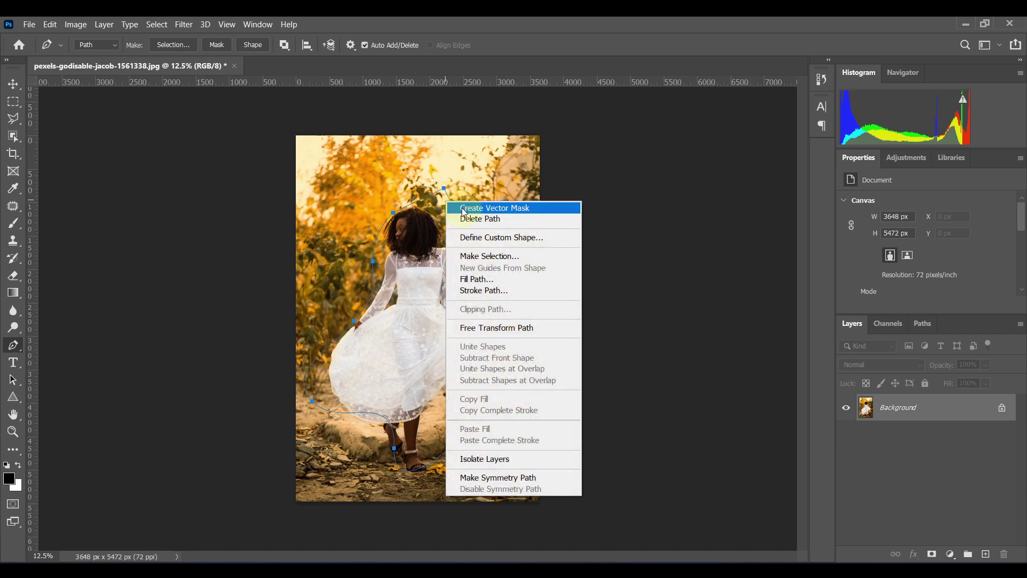
pyautogui.click(480, 219)
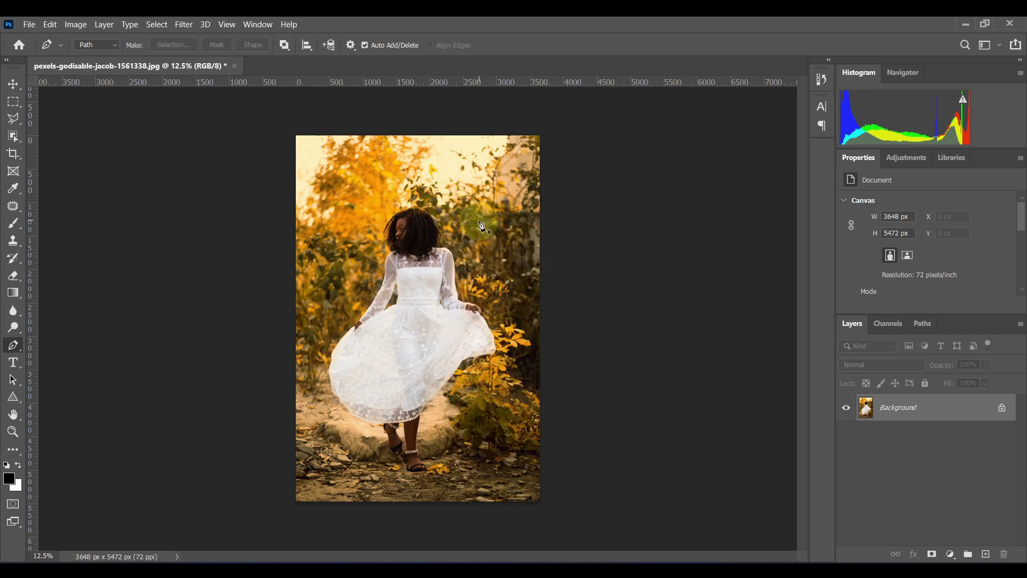
# - Draw an open Pen Tool path down the background beside the woman, from the bright foliage to near her hand
pyautogui.click(354, 159)
pyautogui.moveTo(354, 170); pyautogui.dragTo(354, 173)
pyautogui.click(346, 247)
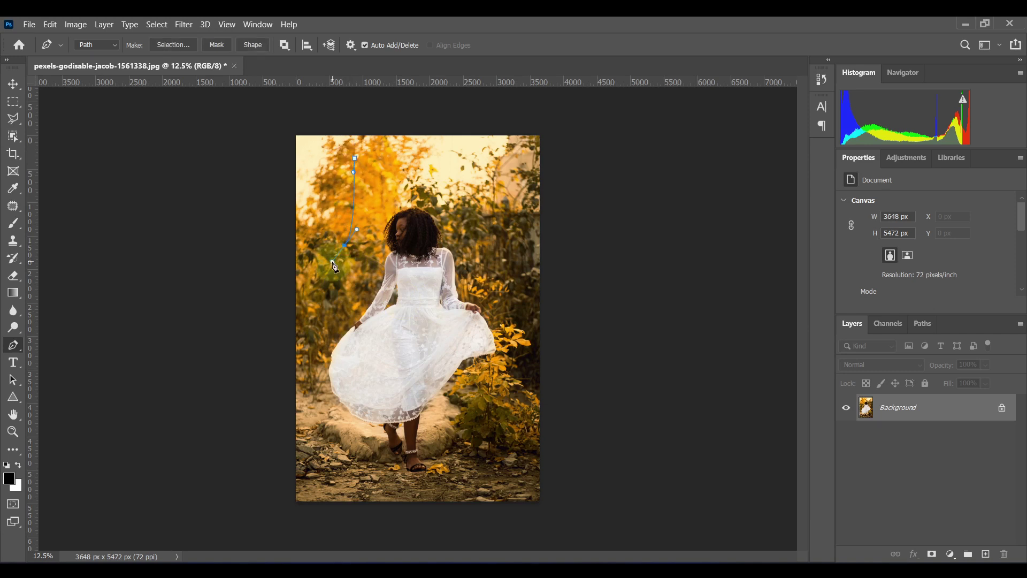
pyautogui.moveTo(334, 266); pyautogui.dragTo(333, 262)
pyautogui.click(330, 306)
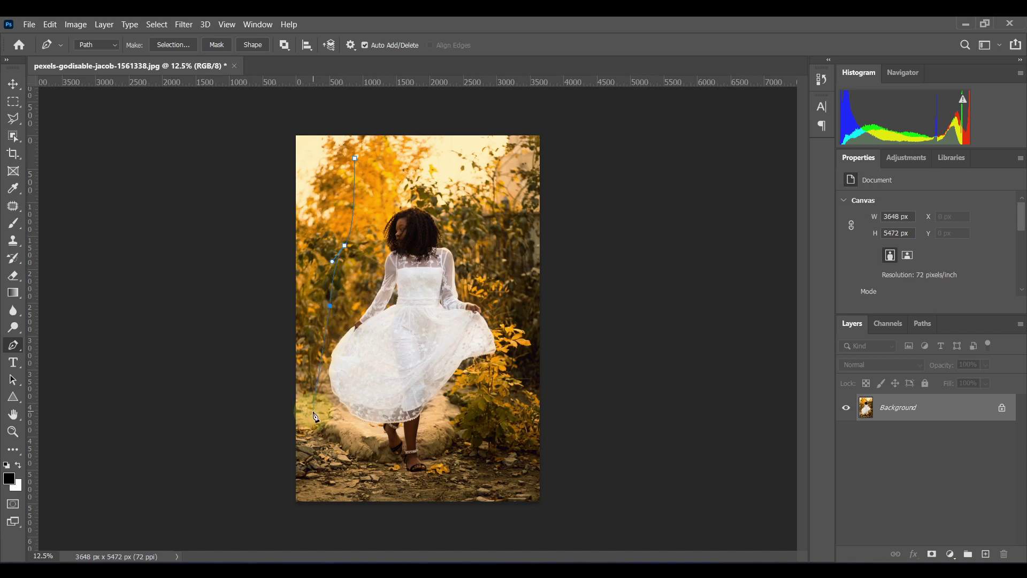
# - Enable the Rubber Band preview in the Pen Tool's path options
pyautogui.click(351, 46)
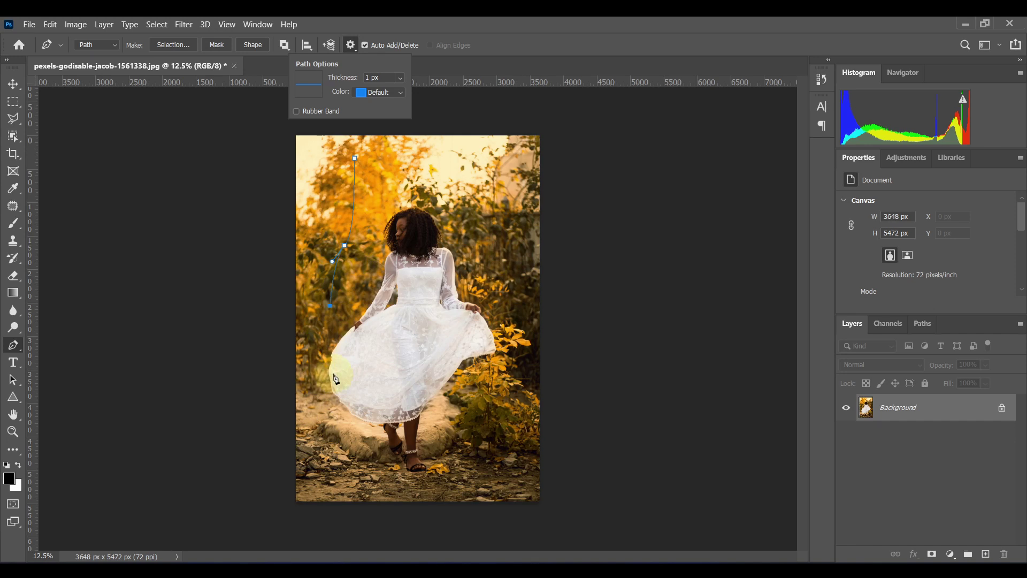
pyautogui.click(323, 104)
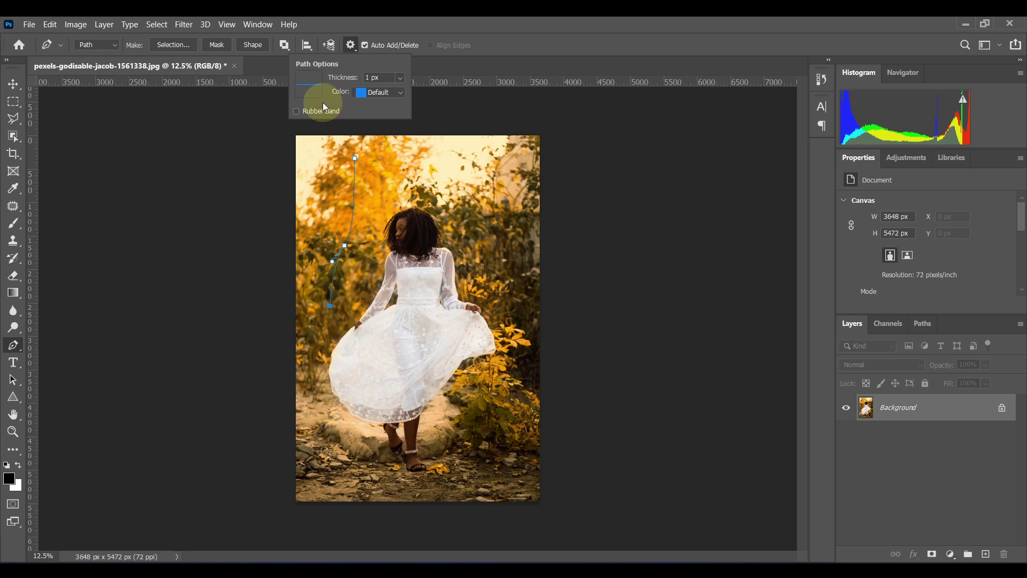
pyautogui.click(296, 111)
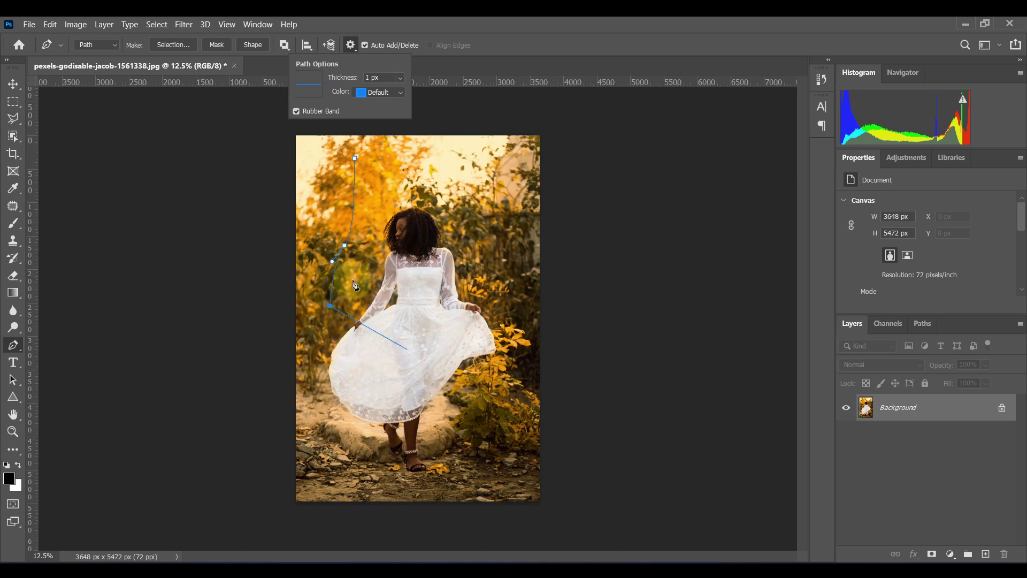
# - Try Green as the path display color and restore Default
pyautogui.click(402, 93)
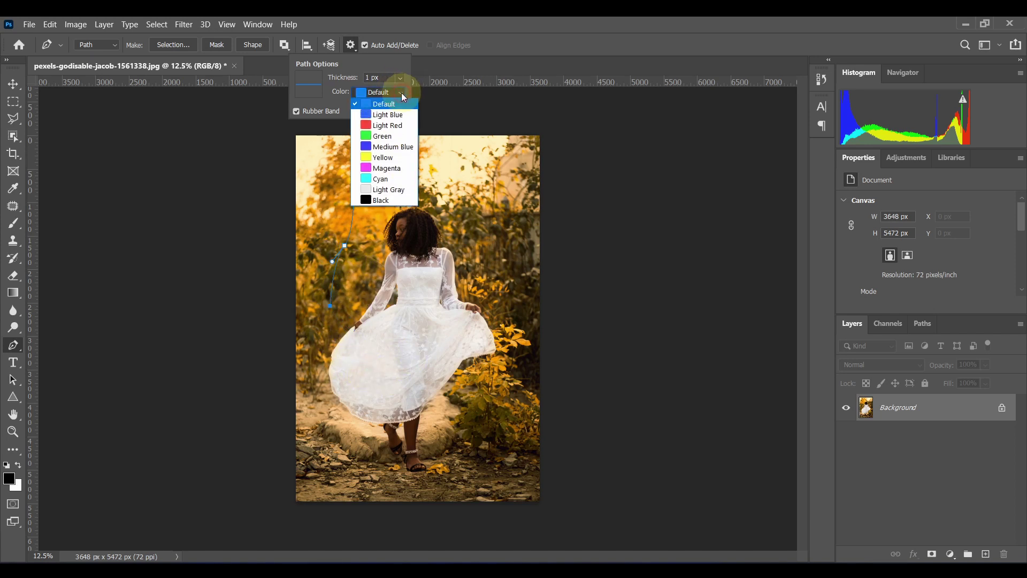
pyautogui.click(382, 136)
pyautogui.click(332, 291)
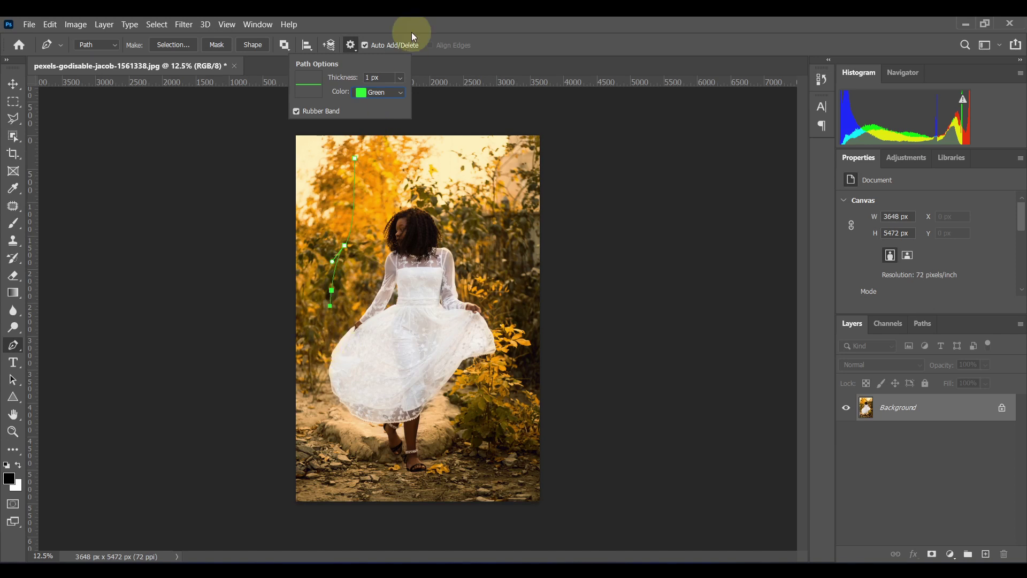
pyautogui.click(396, 94)
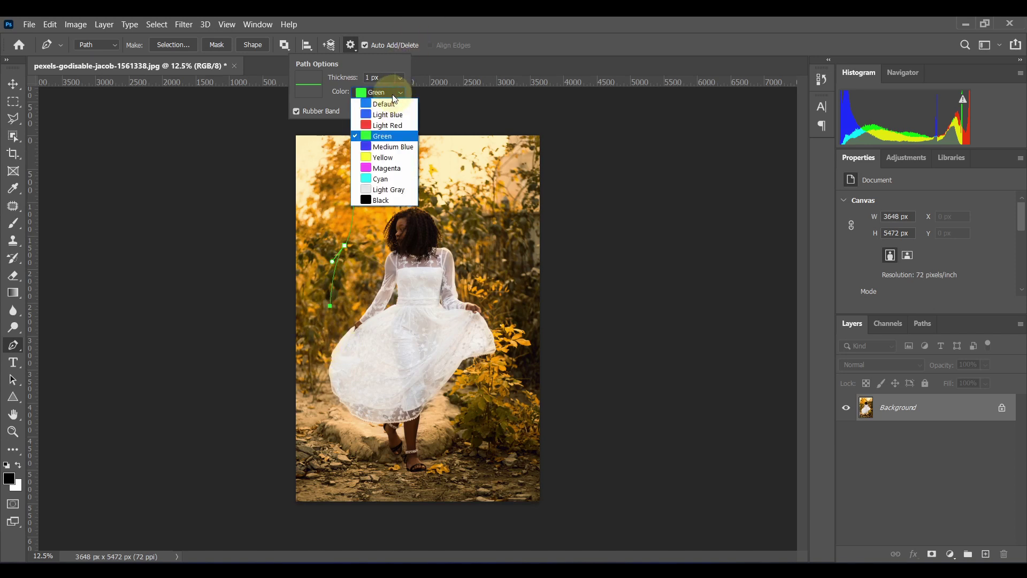
pyautogui.click(385, 105)
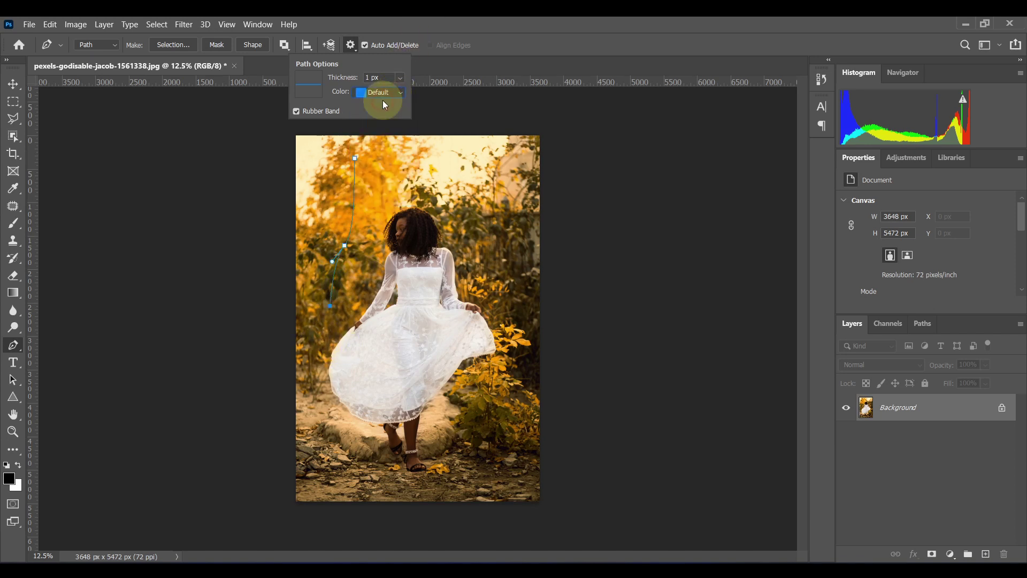
# - Try Light Blue as the path display color, restore Default and close the path options
pyautogui.click(396, 92)
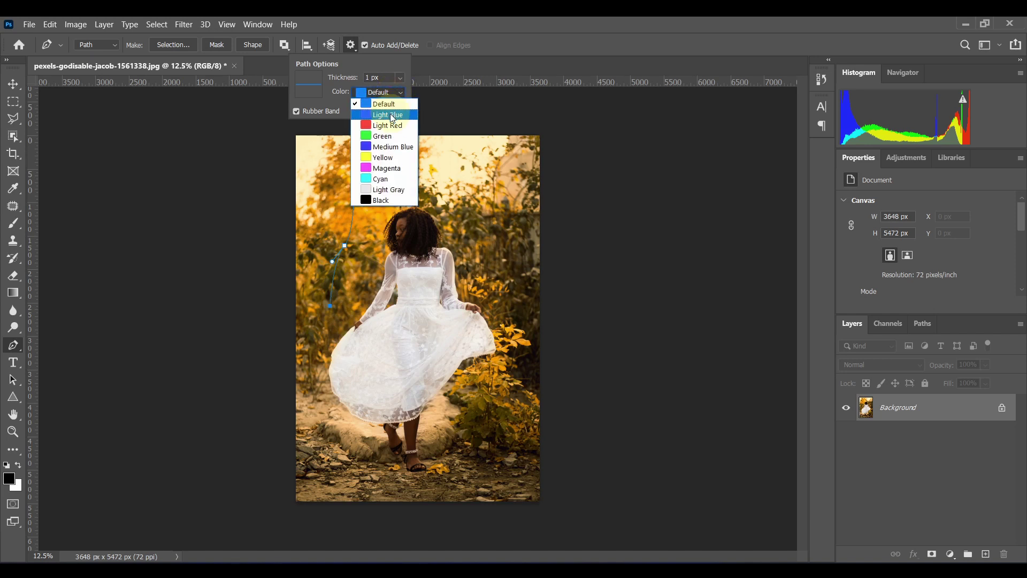
pyautogui.click(390, 115)
pyautogui.click(403, 91)
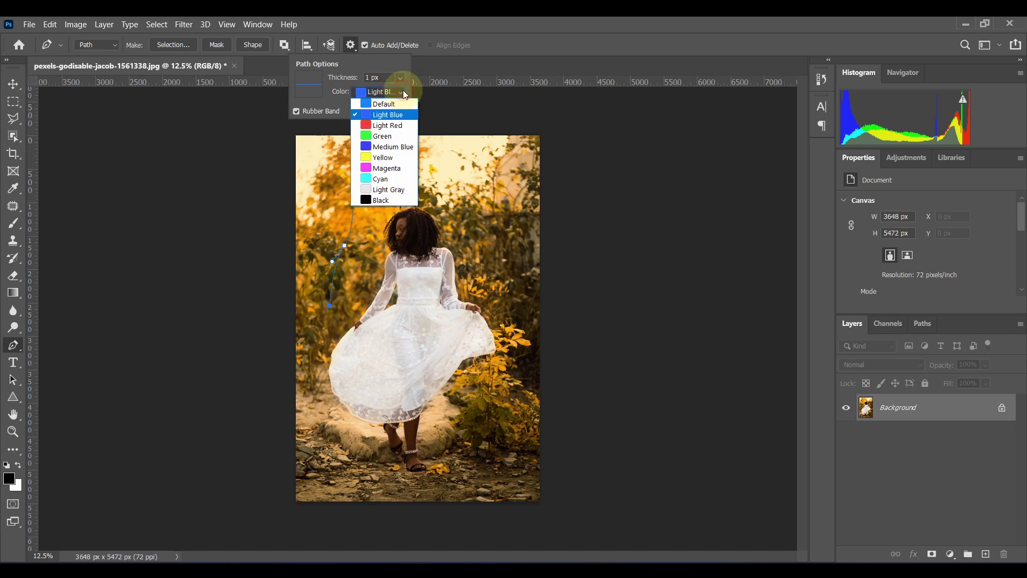
pyautogui.click(401, 104)
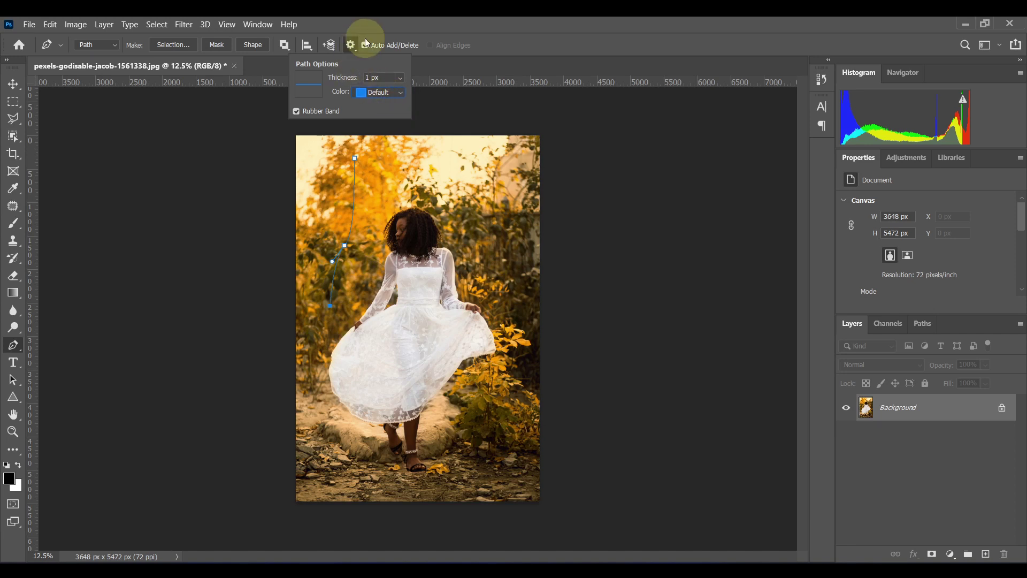
pyautogui.click(426, 35)
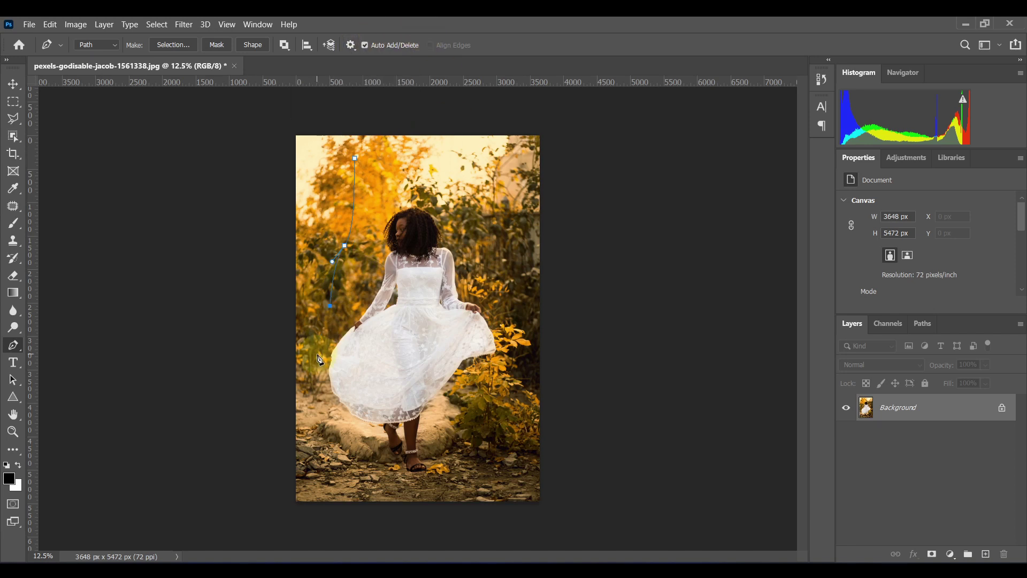
# - Preview the next segment of the open path with Rubber Band and delete the path
pyautogui.click(291, 356)
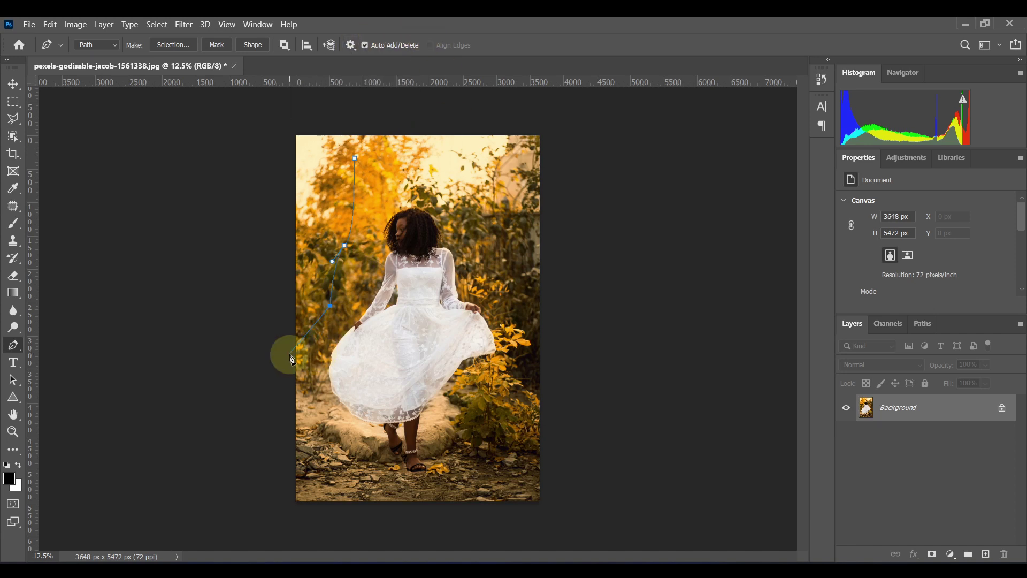
pyautogui.rightClick(351, 316)
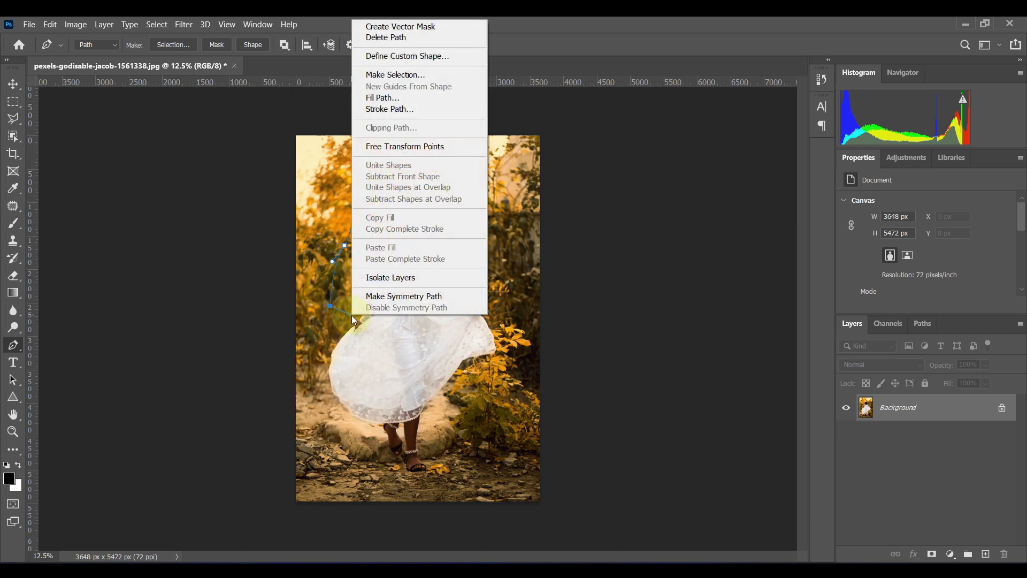
pyautogui.click(404, 37)
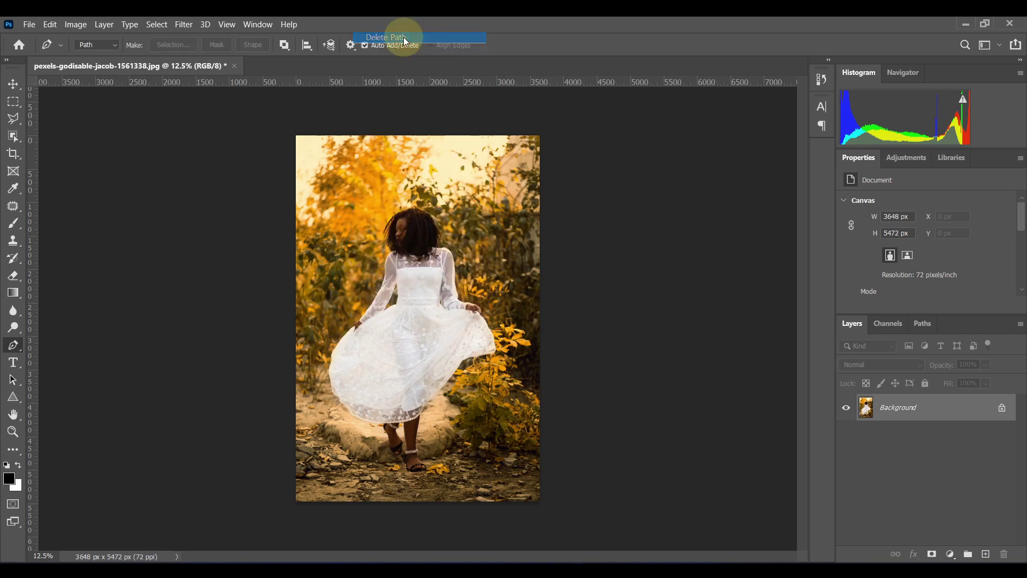
# - Compare the options of the Rectangular Marquee, Polygonal Lasso and Object Selection tools, including Select and Mask, and return to the Move Tool
pyautogui.click(11, 83)
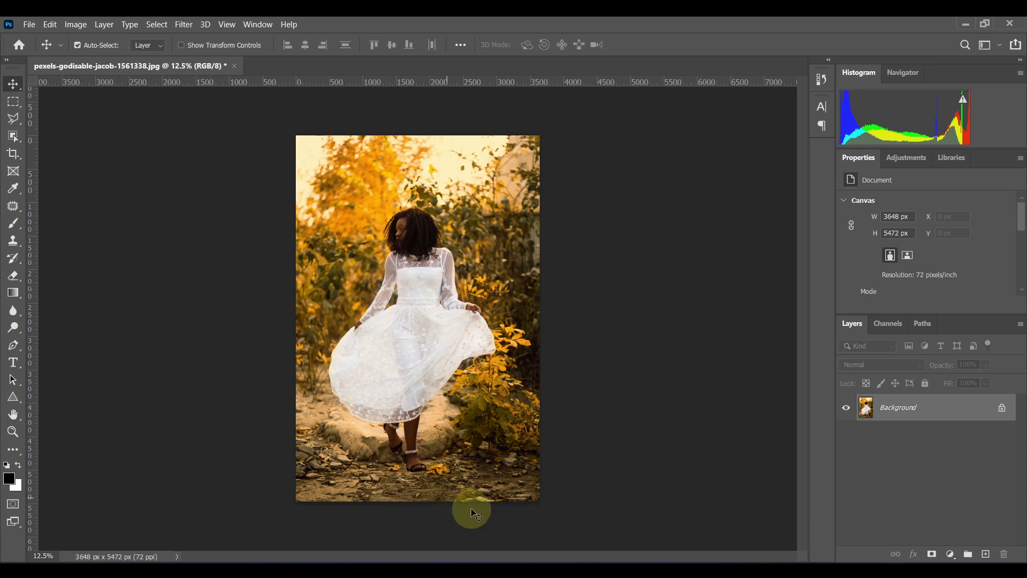
pyautogui.moveTo(528, 570)
pyautogui.click(15, 103)
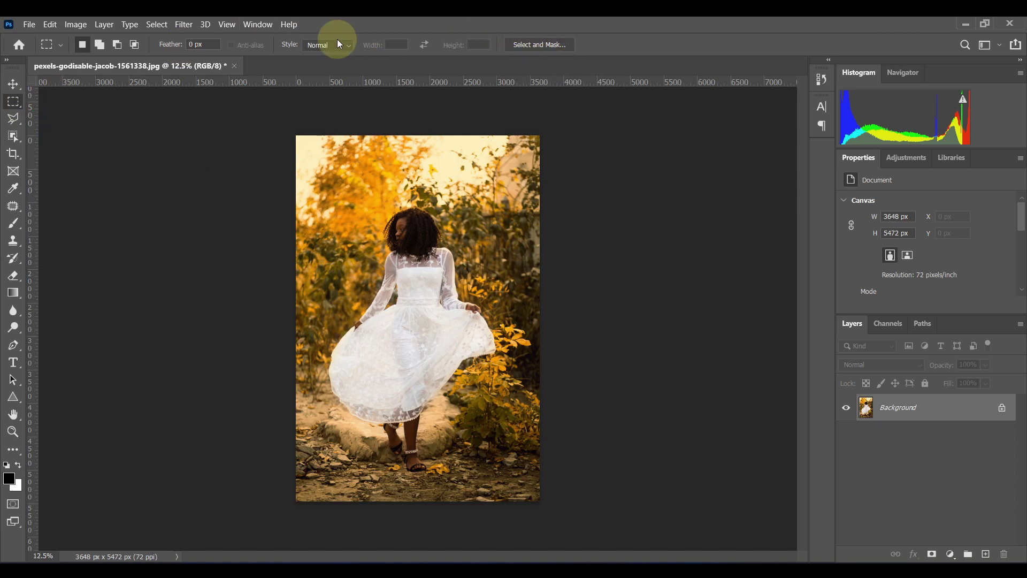
pyautogui.click(13, 119)
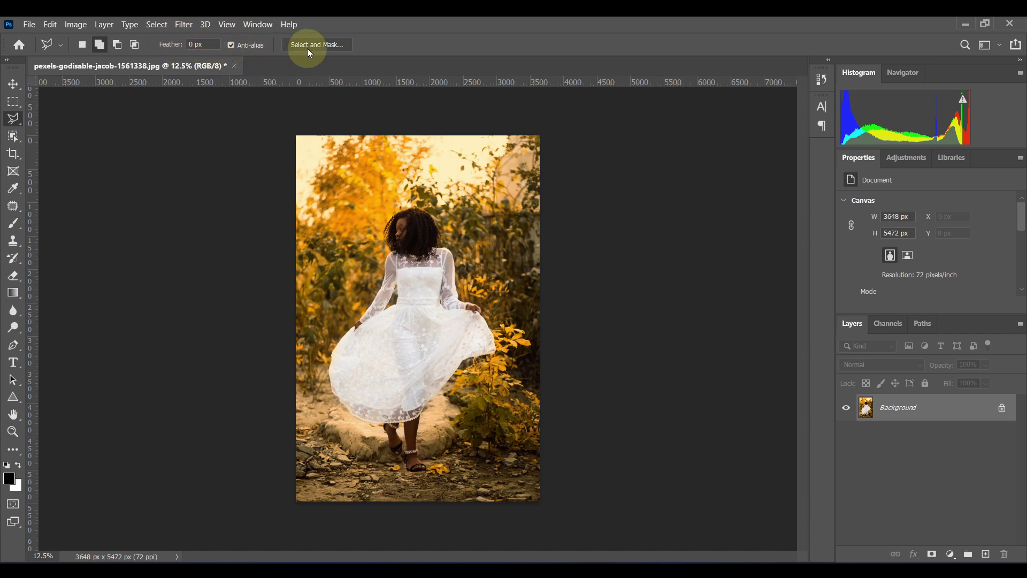
pyautogui.click(15, 137)
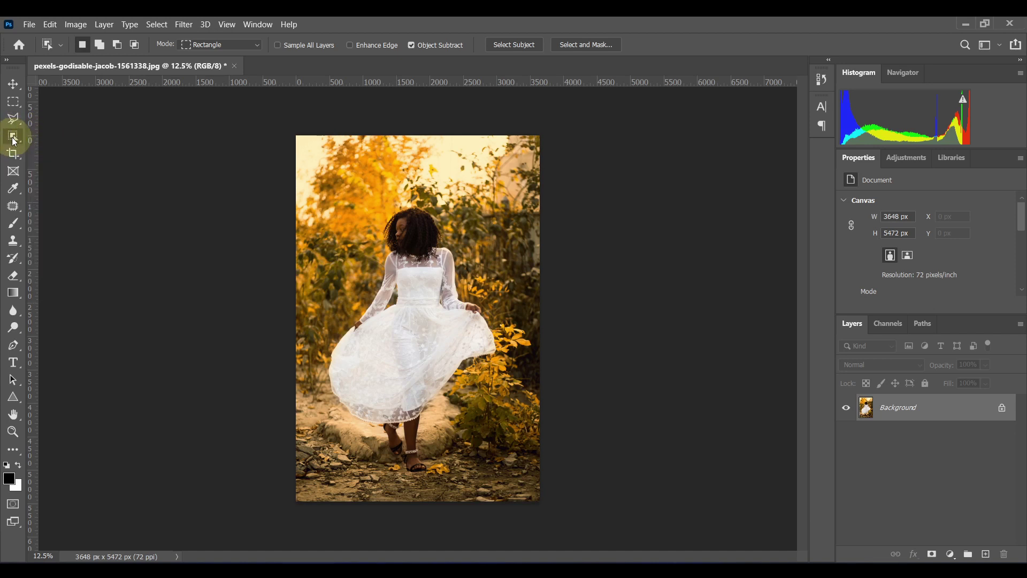
pyautogui.rightClick(14, 138)
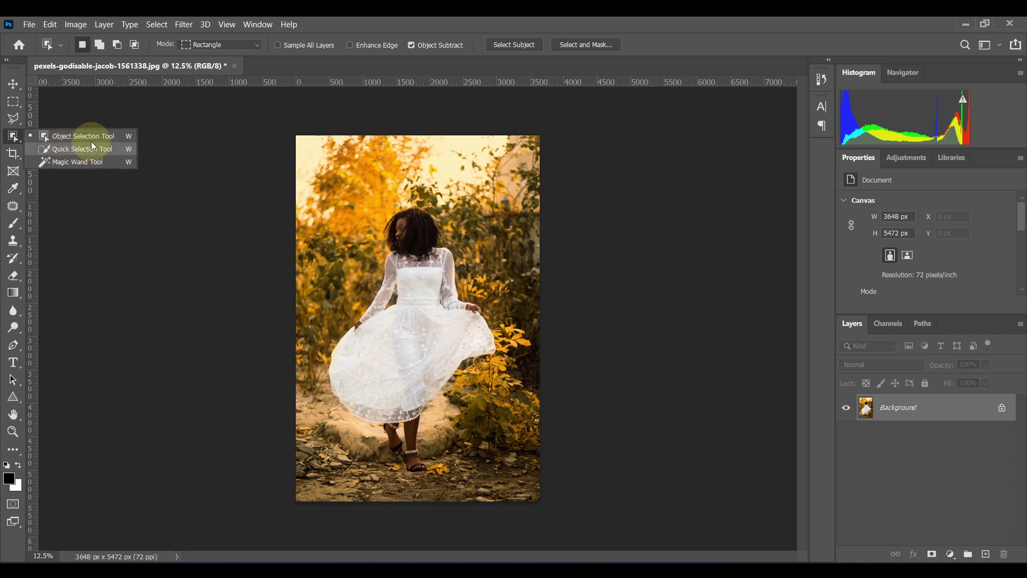
pyautogui.click(14, 137)
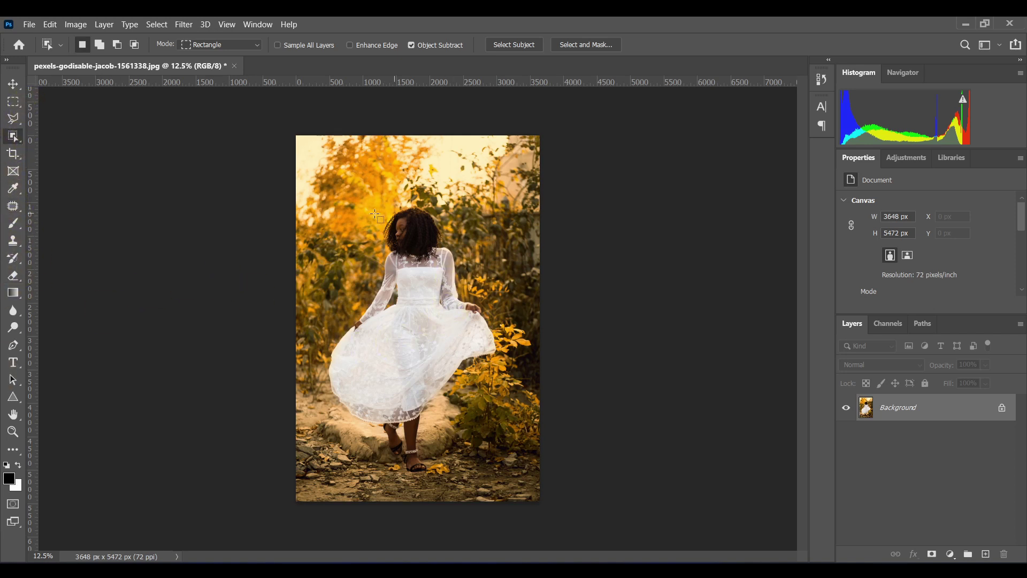
pyautogui.click(13, 84)
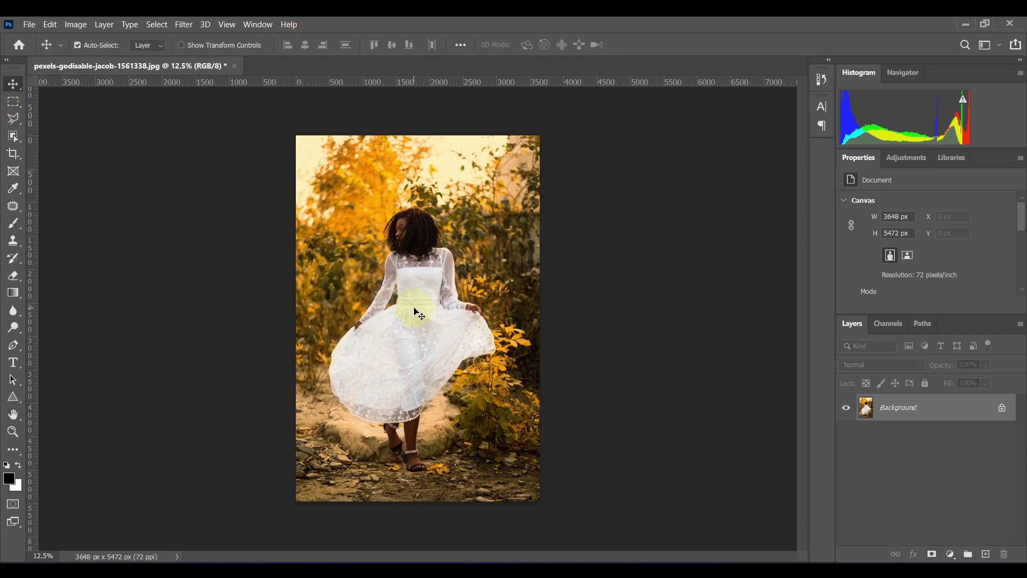
# - Try the automatic Sky selection on the photo and deselect it
pyautogui.click(159, 21)
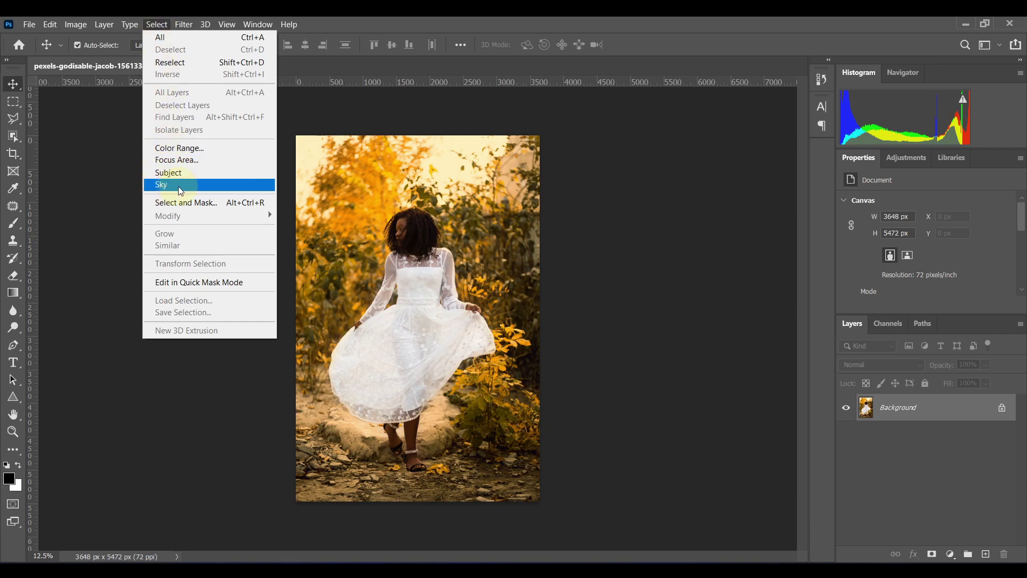
pyautogui.click(161, 185)
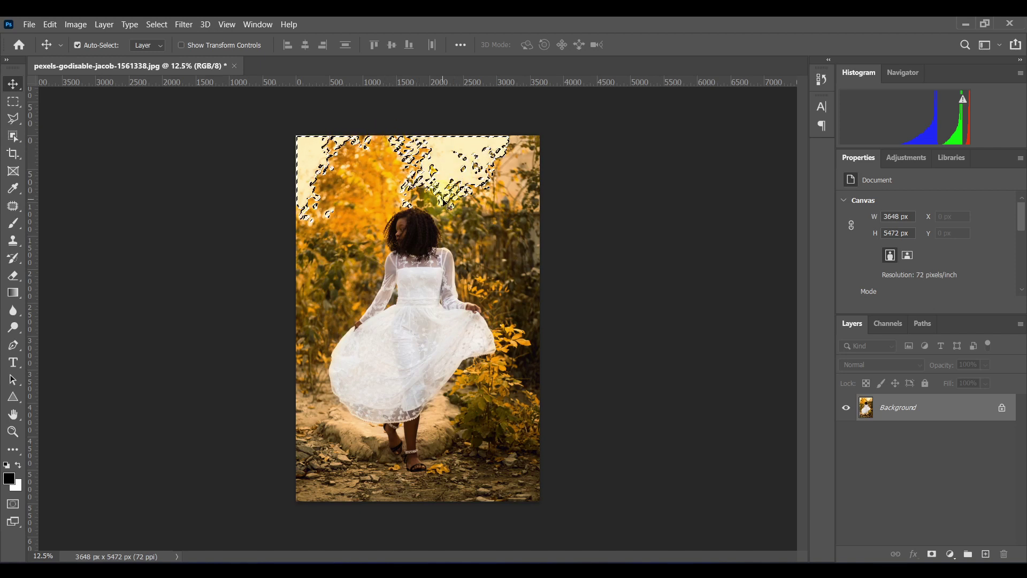
pyautogui.hotkey('ctrl', 'd')
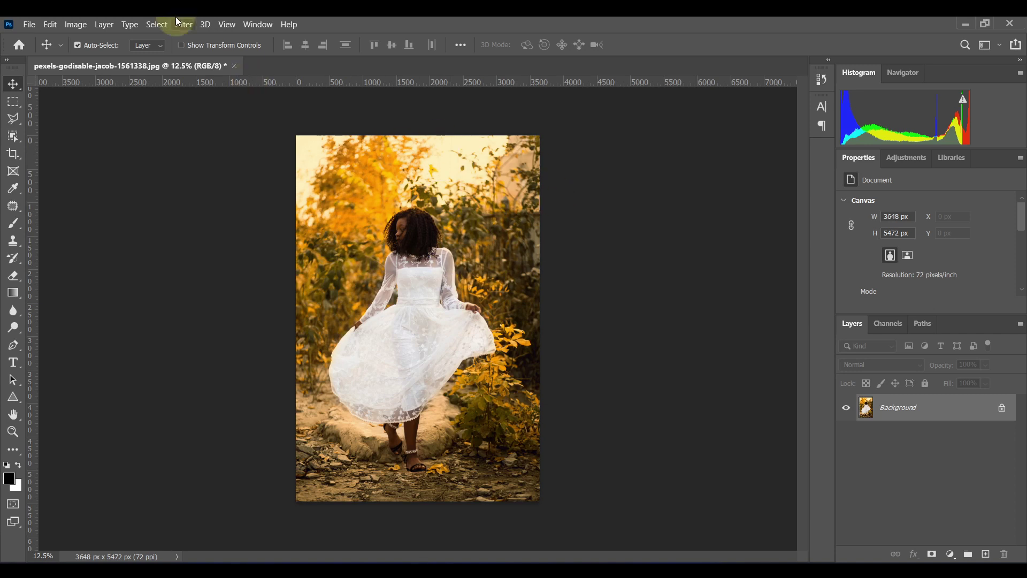
# - Cut out the woman with the automatic Subject selection onto a new layer and check the cutout with the Background hidden
pyautogui.click(157, 24)
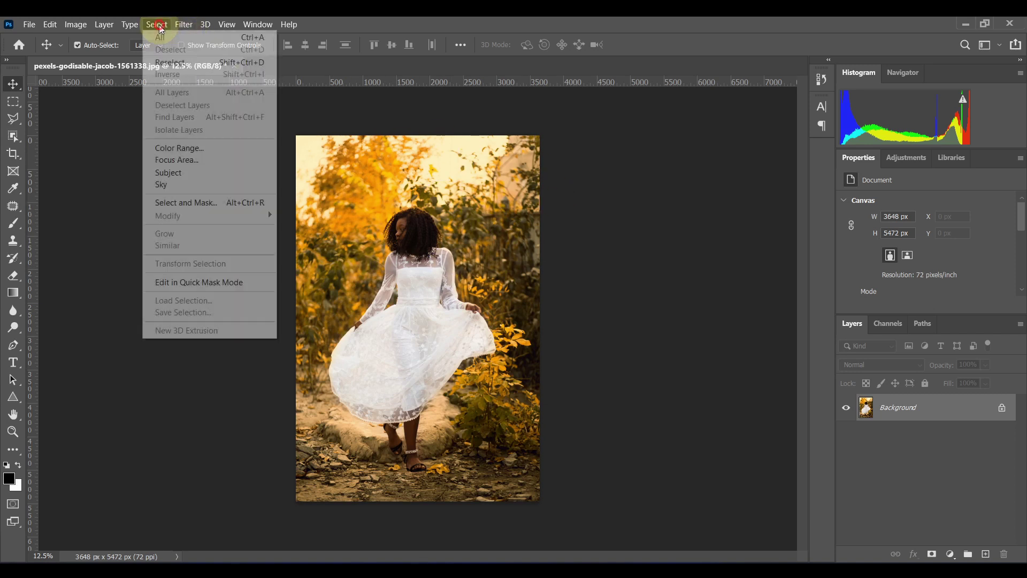
pyautogui.click(182, 173)
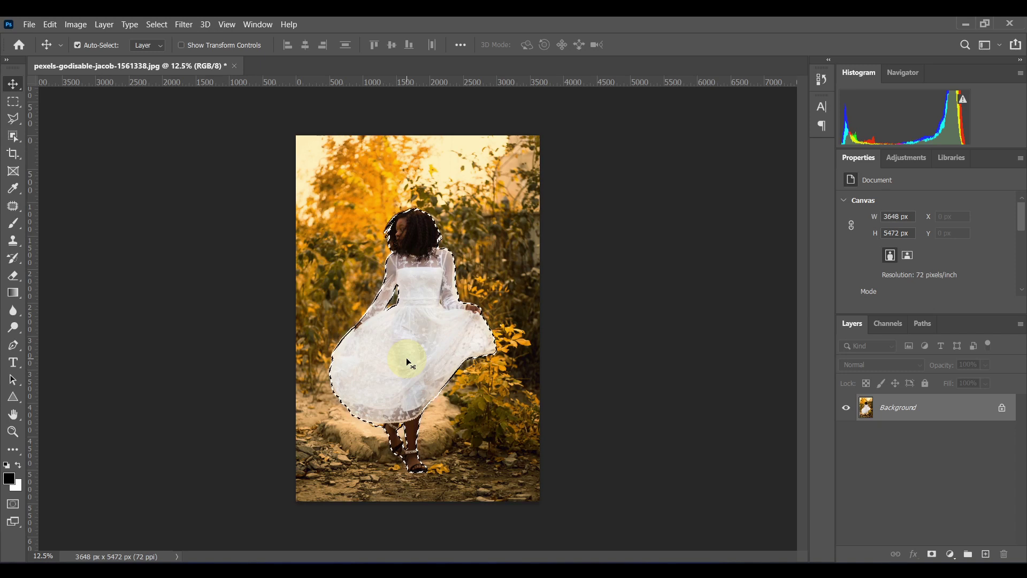
pyautogui.hotkey('ctrl', 'j')
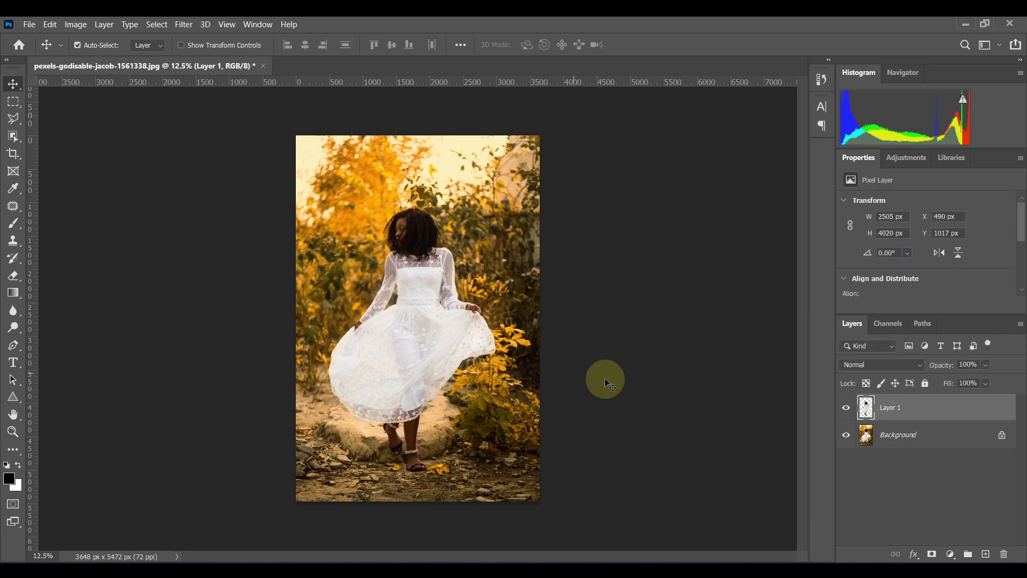
pyautogui.click(847, 436)
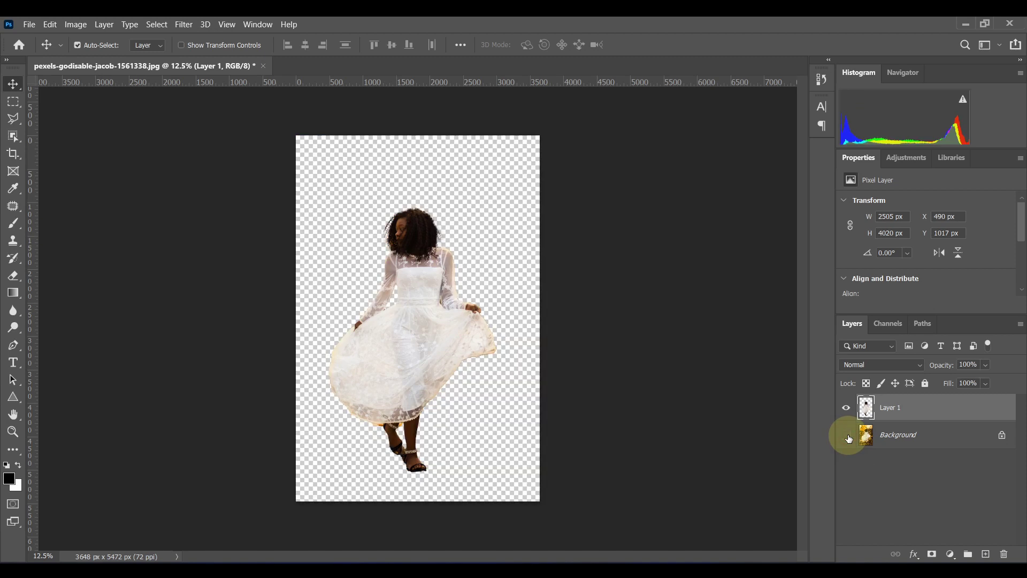
pyautogui.click(847, 435)
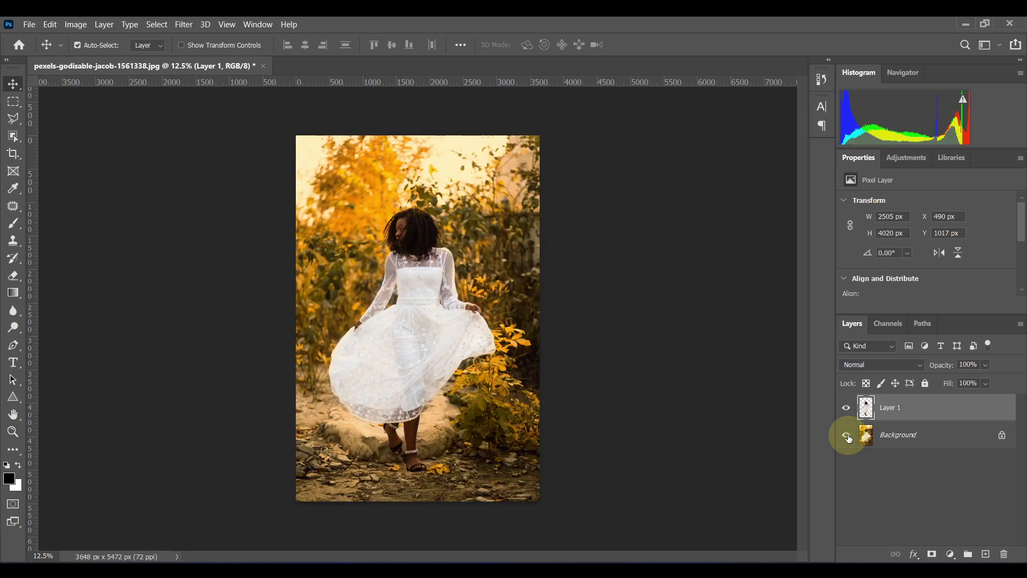
# - Open the Background layer in the Camera Raw Filter and set Temperature to -21, Exposure to +0.65 and Contrast to +30
pyautogui.click(908, 436)
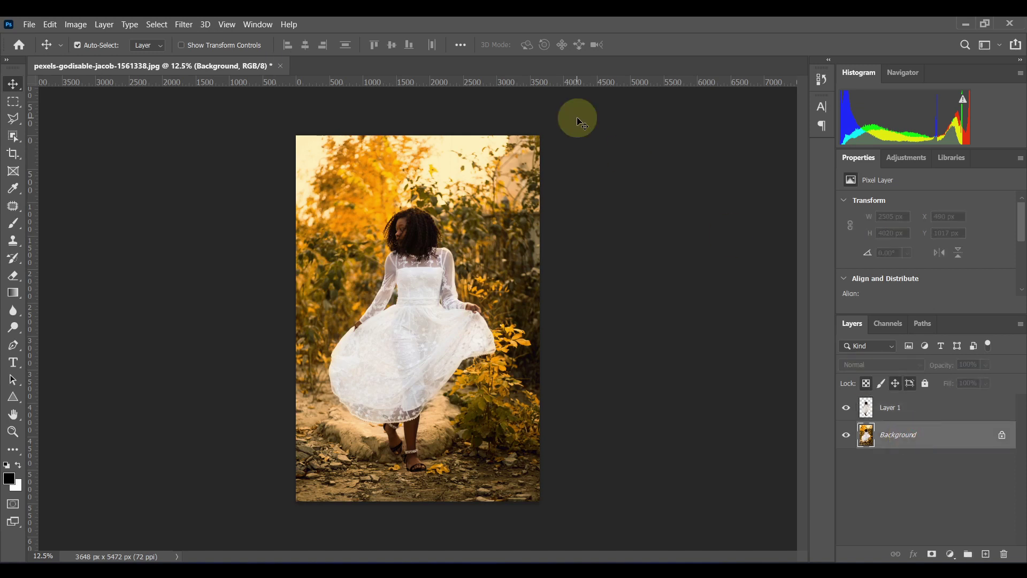
pyautogui.click(191, 24)
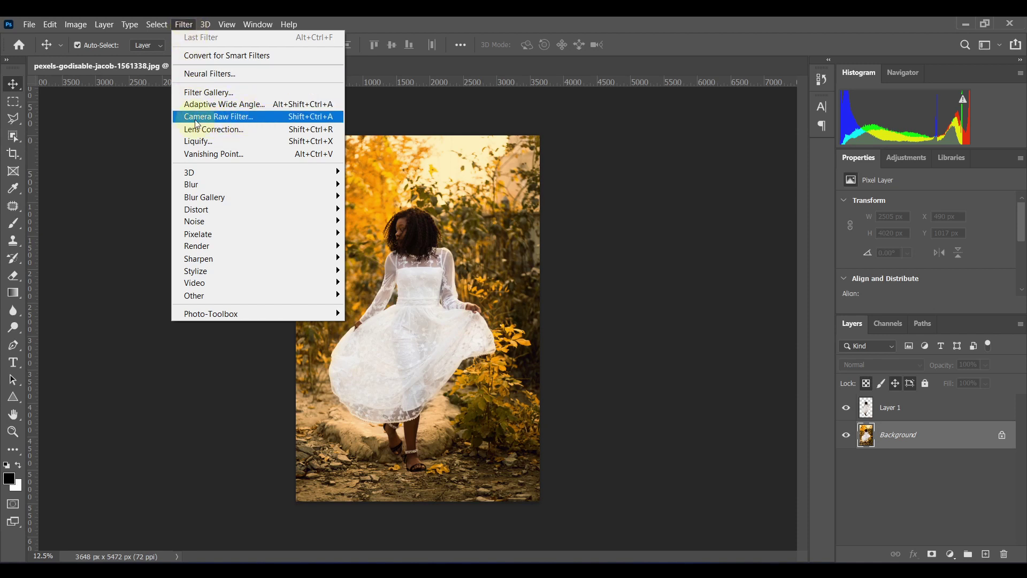
pyautogui.click(117, 236)
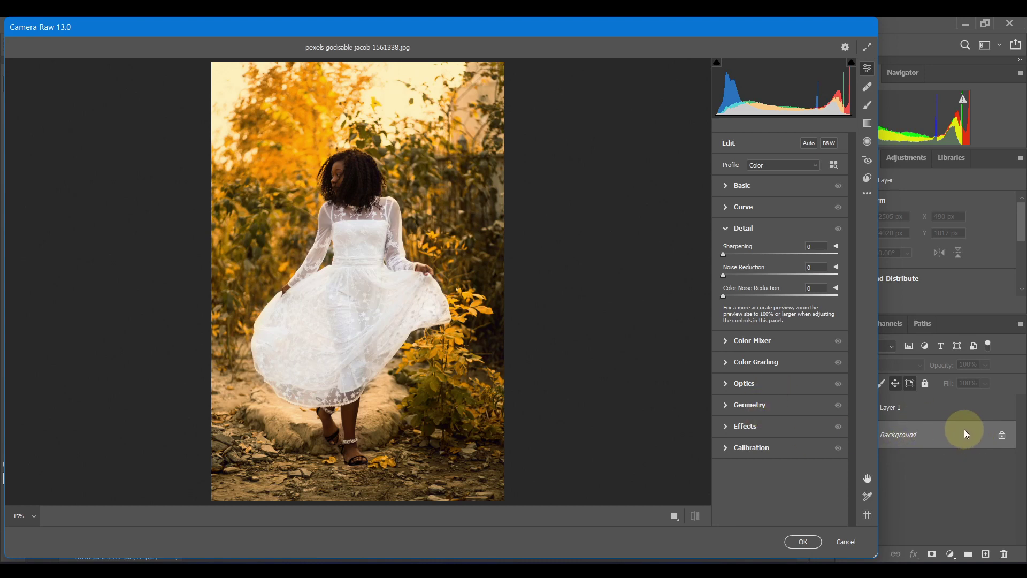
pyautogui.click(744, 186)
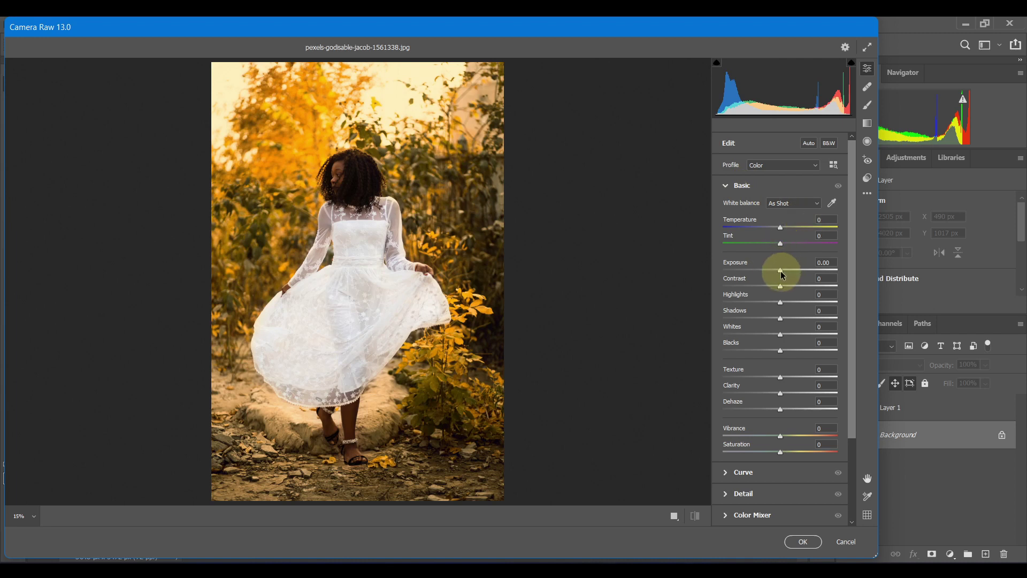
pyautogui.moveTo(780, 229)
pyautogui.mouseDown()
pyautogui.moveTo(763, 227)
pyautogui.moveTo(780, 233)
pyautogui.moveTo(768, 236)
pyautogui.mouseUp()
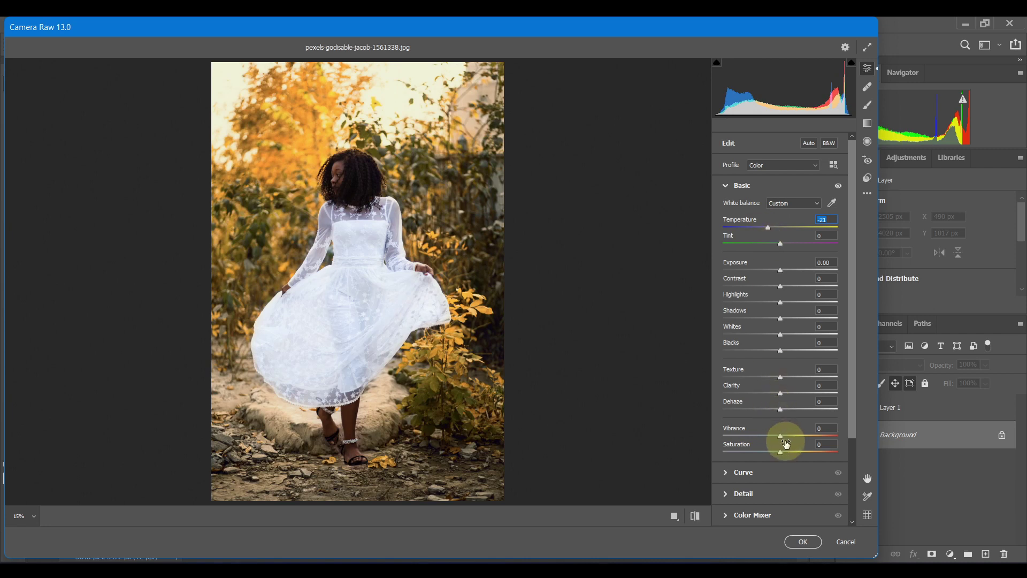
pyautogui.click(781, 270)
pyautogui.moveTo(781, 271); pyautogui.dragTo(788, 270)
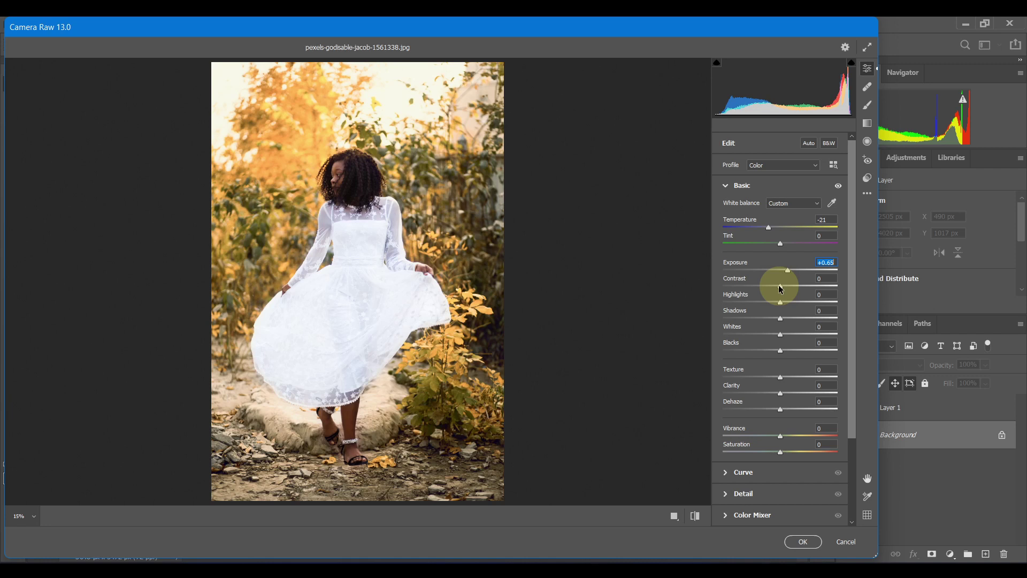
pyautogui.moveTo(780, 289); pyautogui.dragTo(798, 290)
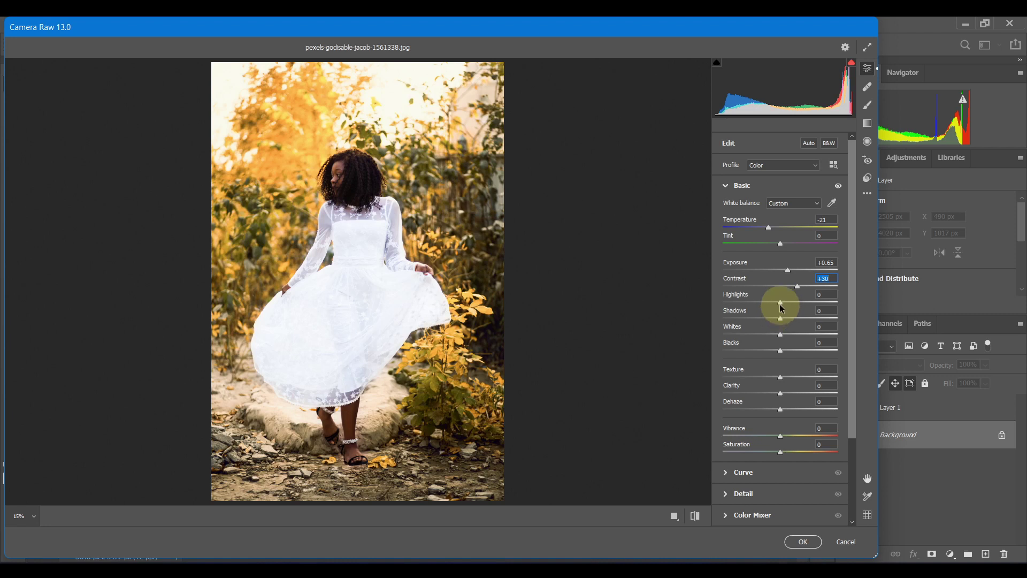
# - Set Highlights to -100, Shadows to +51, Whites to -73 and Blacks to +64 for the Background
pyautogui.moveTo(781, 306); pyautogui.dragTo(719, 304)
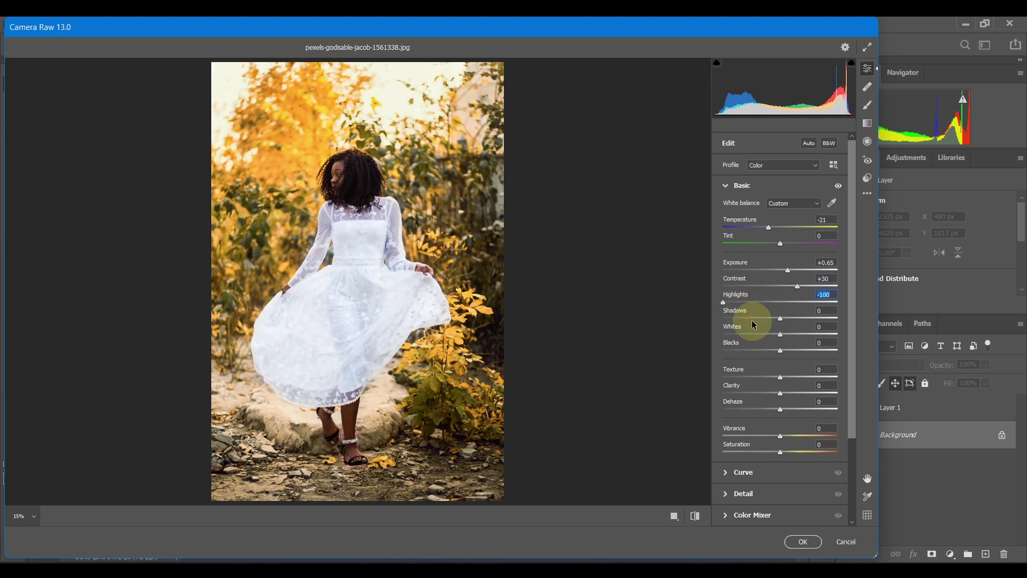
pyautogui.moveTo(780, 320); pyautogui.dragTo(808, 317)
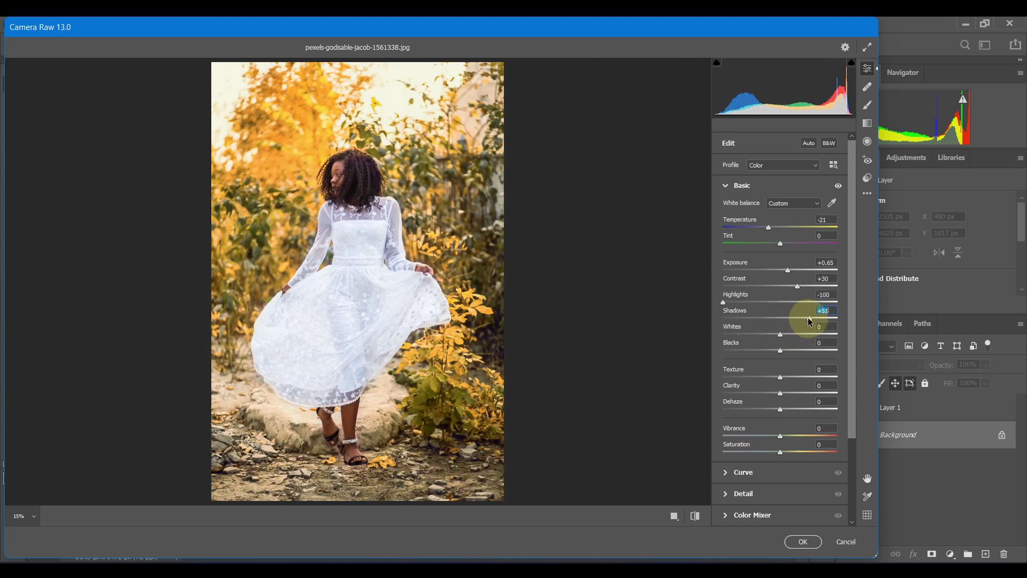
pyautogui.click(724, 300)
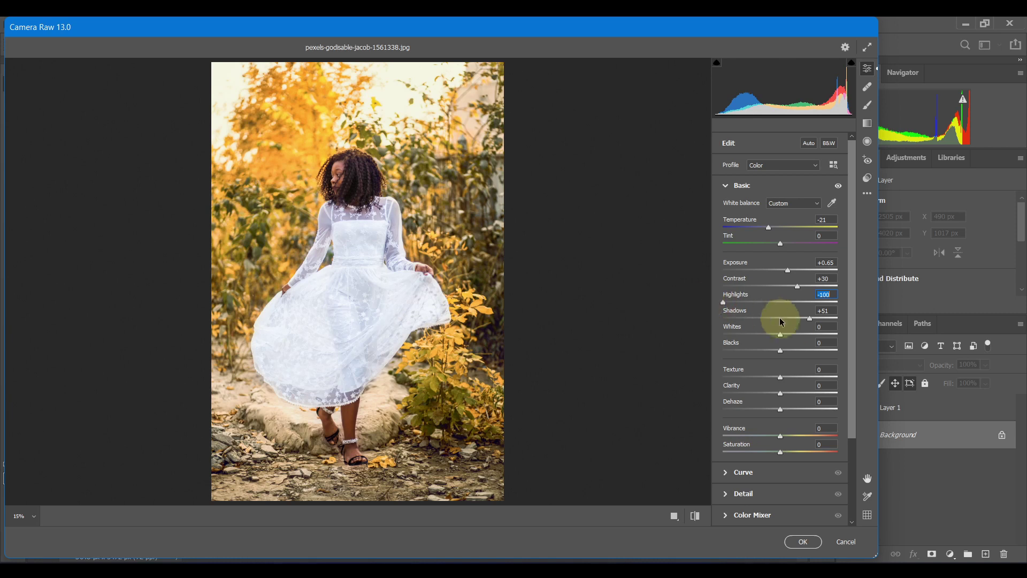
pyautogui.moveTo(780, 336); pyautogui.dragTo(739, 334)
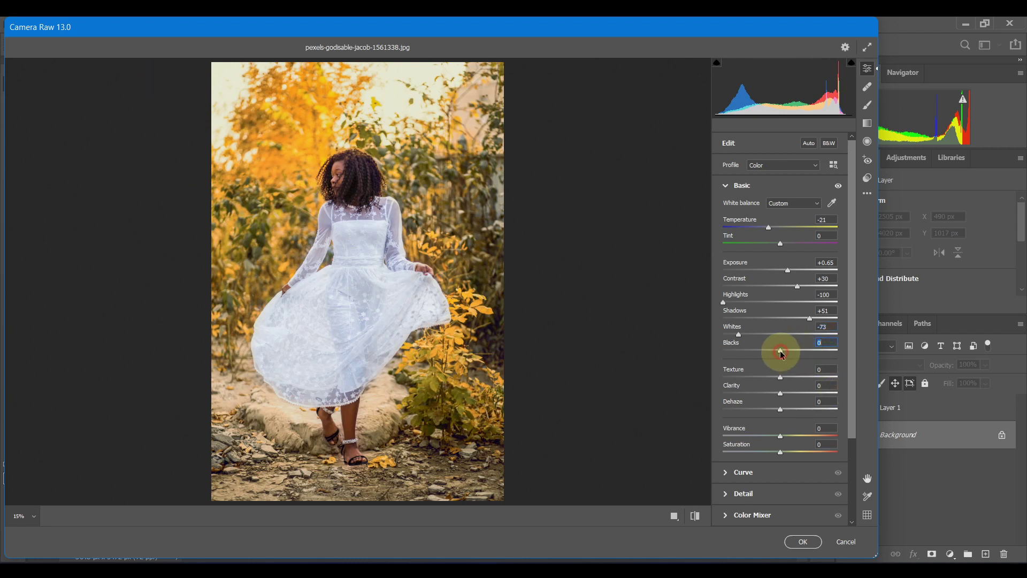
pyautogui.moveTo(781, 353); pyautogui.dragTo(822, 354)
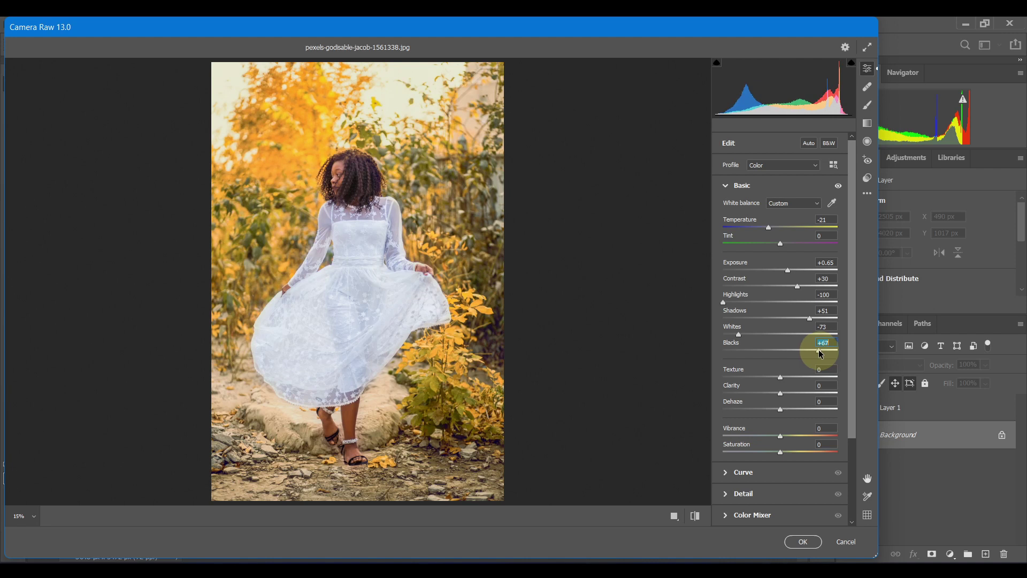
pyautogui.moveTo(821, 354); pyautogui.dragTo(819, 354)
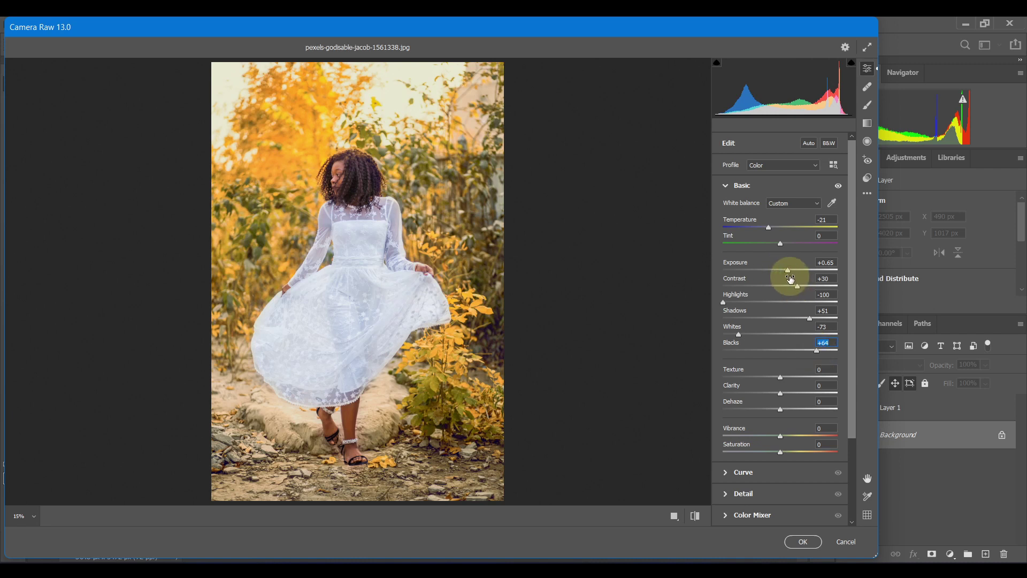
# - Set Exposure to +0.80 and Contrast to +55, and compare the photo with and without the Basic adjustments
pyautogui.moveTo(788, 271); pyautogui.dragTo(818, 288)
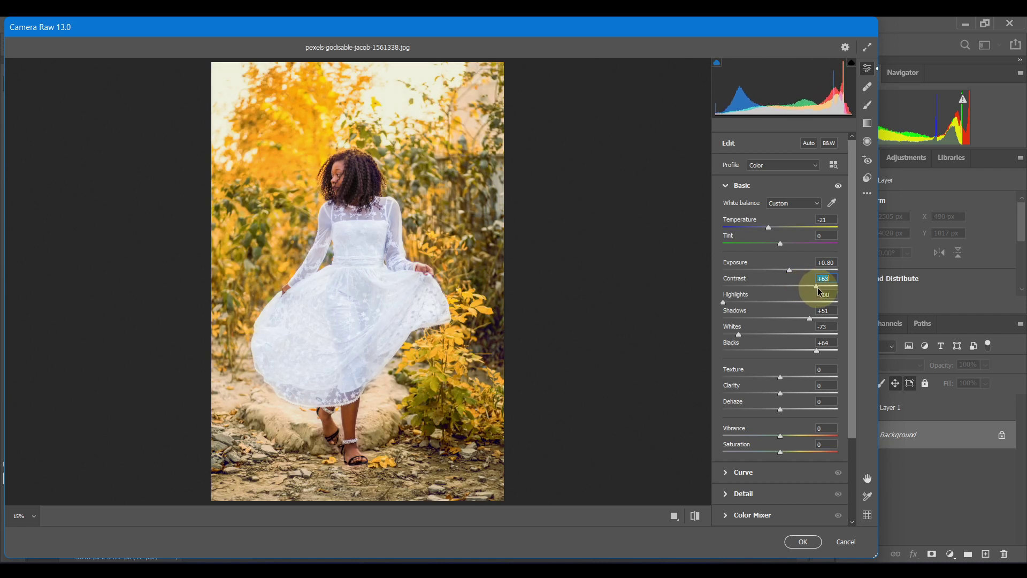
pyautogui.click(838, 185)
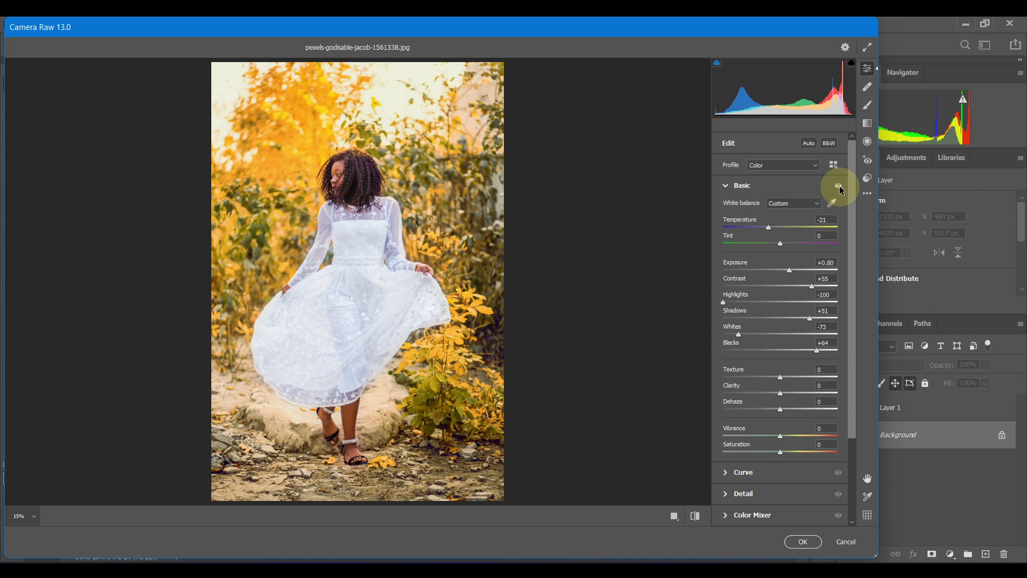
pyautogui.click(839, 186)
pyautogui.click(838, 186)
pyautogui.click(840, 186)
pyautogui.click(354, 260)
pyautogui.click(373, 276)
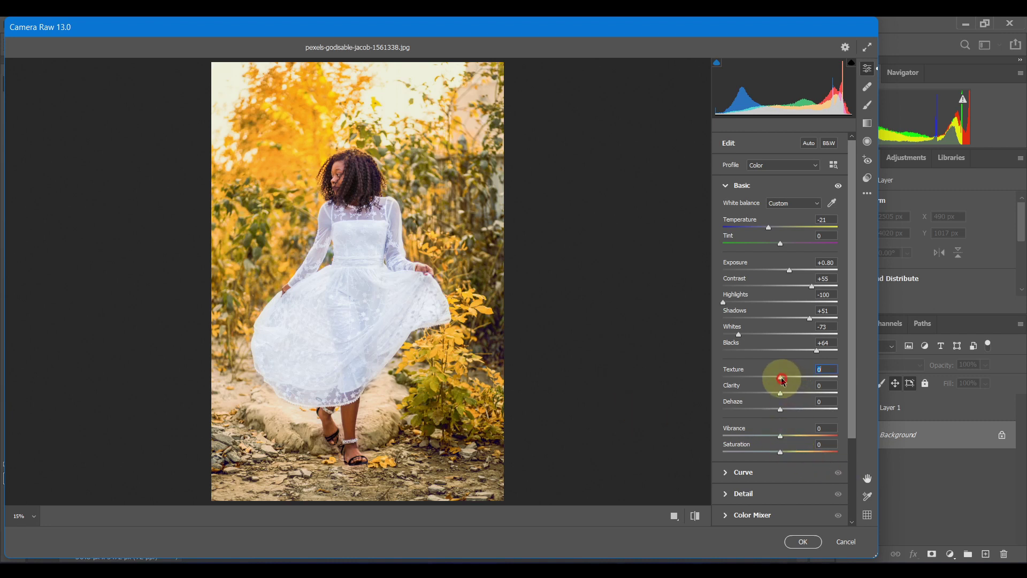
# - Set Texture to +23, Clarity to +7 and Dehaze to +7, and apply the Camera Raw adjustments to the Background
pyautogui.moveTo(783, 379)
pyautogui.mouseDown()
pyautogui.moveTo(796, 379)
pyautogui.moveTo(785, 396)
pyautogui.mouseUp()
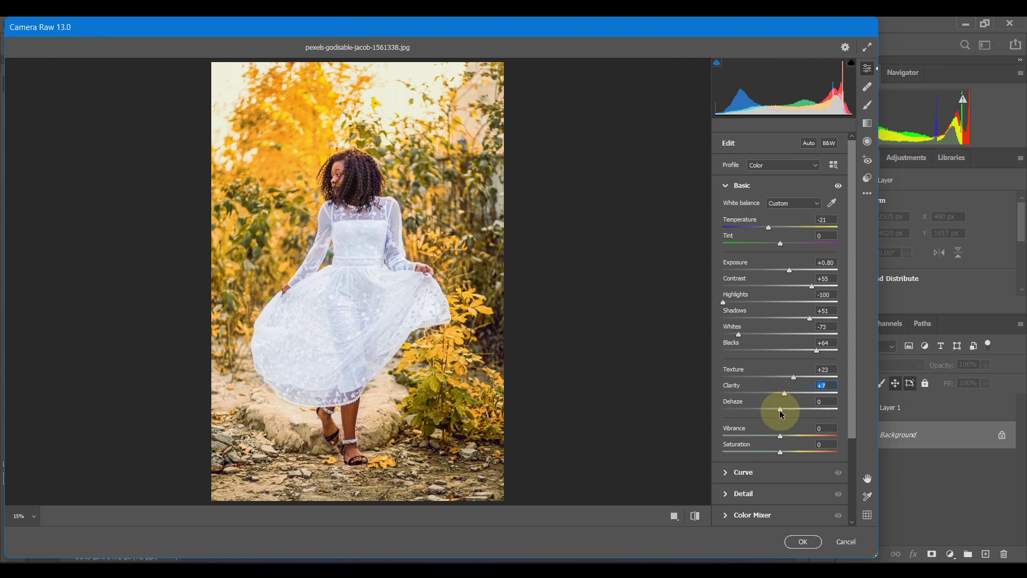
pyautogui.moveTo(780, 412); pyautogui.dragTo(807, 412)
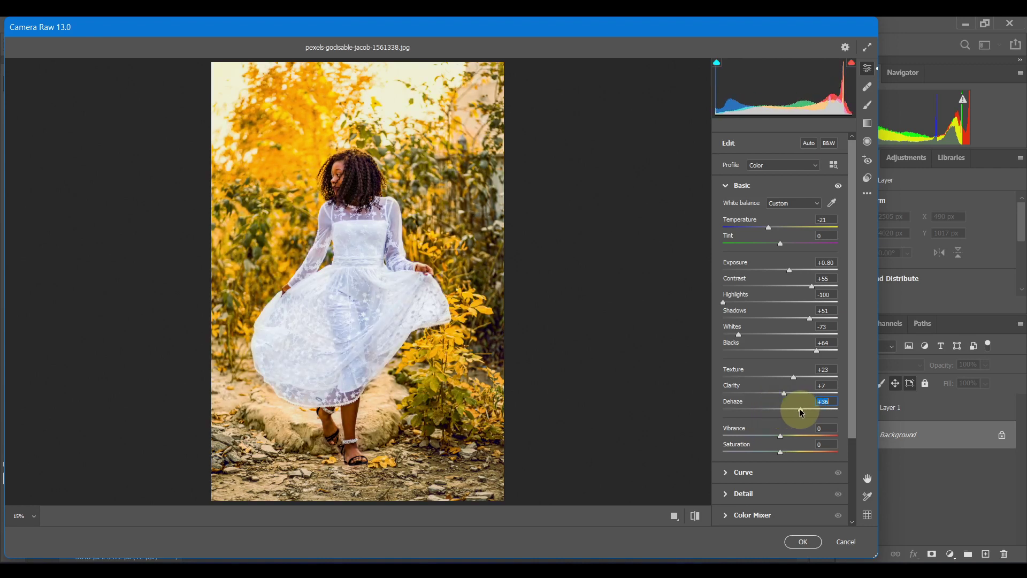
pyautogui.moveTo(799, 408)
pyautogui.mouseDown()
pyautogui.moveTo(775, 409)
pyautogui.moveTo(801, 412)
pyautogui.moveTo(788, 411)
pyautogui.mouseUp()
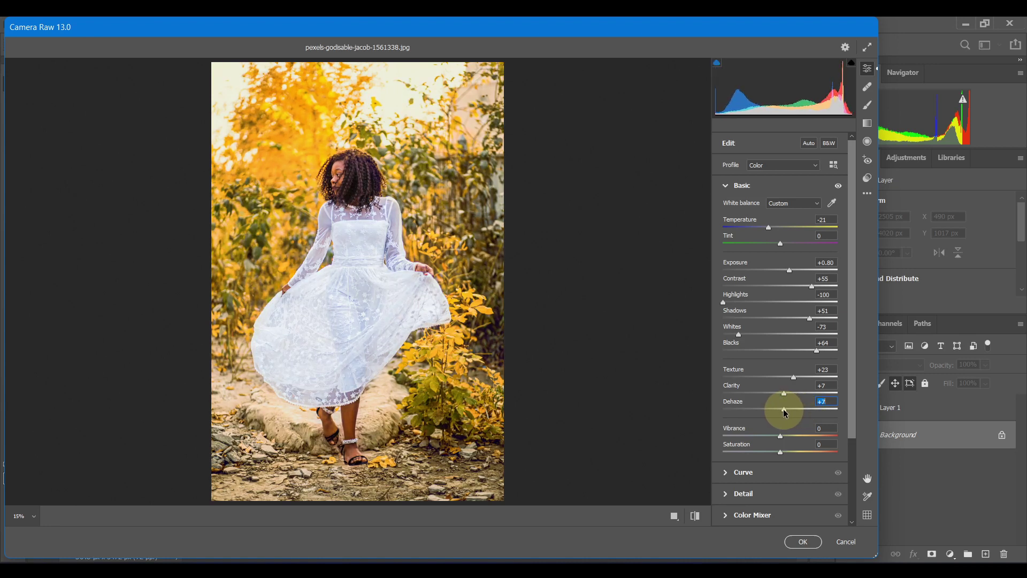
pyautogui.click(800, 542)
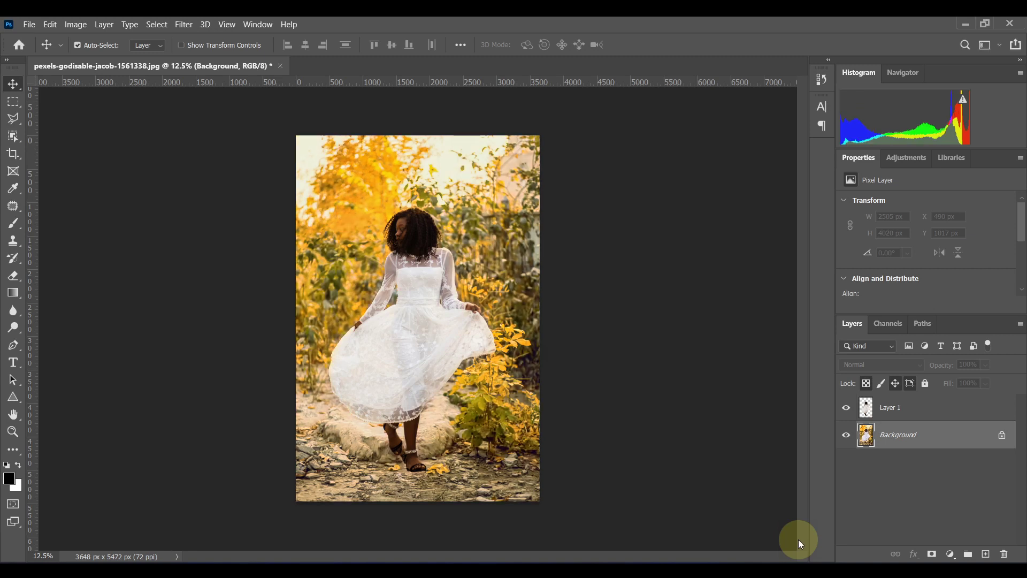
# - Compare the unedited woman on Layer 1 with the adjusted Background by switching Layer 1's visibility off and on
pyautogui.click(846, 408)
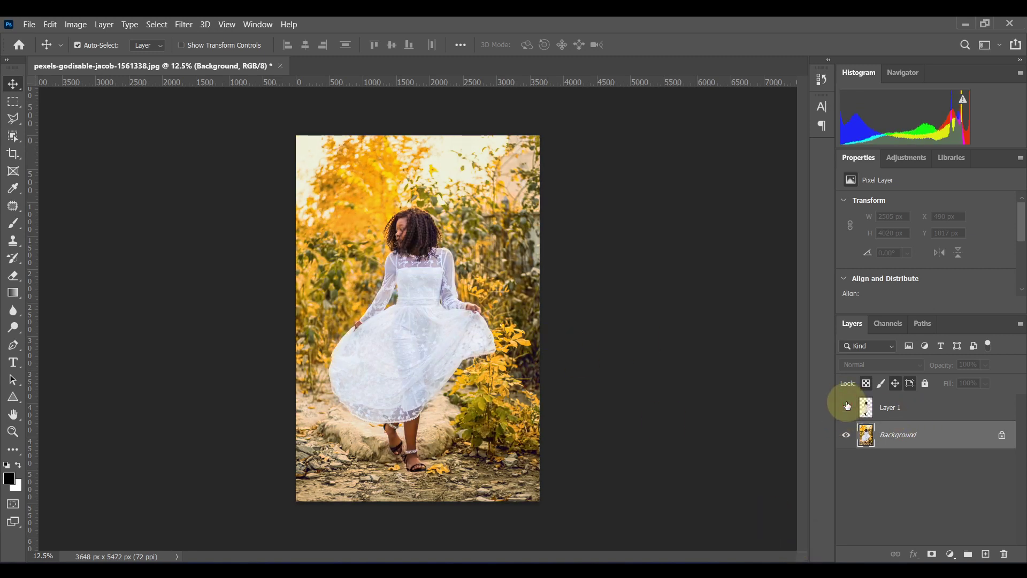
pyautogui.click(846, 407)
pyautogui.click(846, 407)
pyautogui.click(847, 407)
pyautogui.click(847, 407)
pyautogui.click(847, 406)
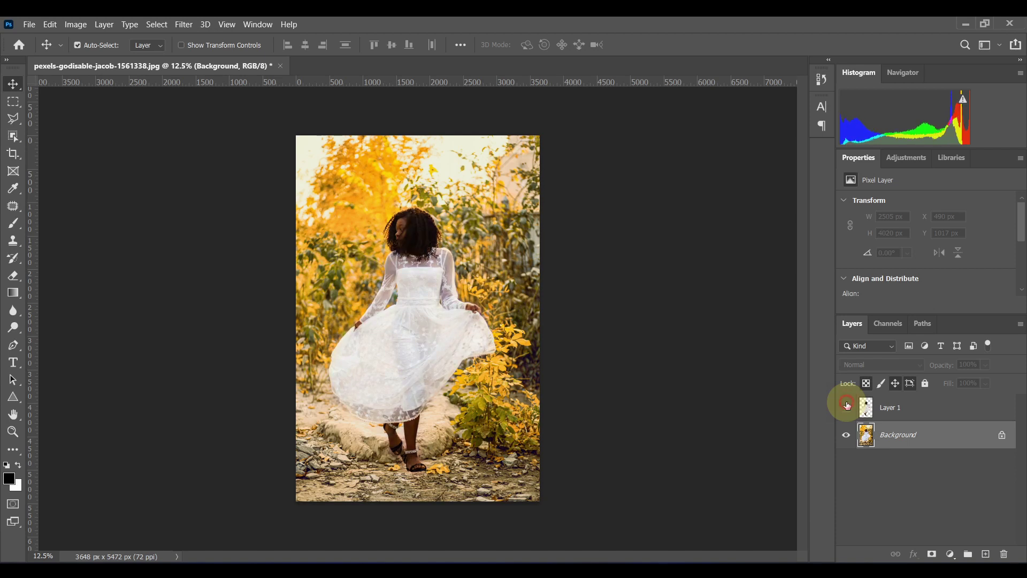
pyautogui.click(847, 406)
pyautogui.click(847, 406)
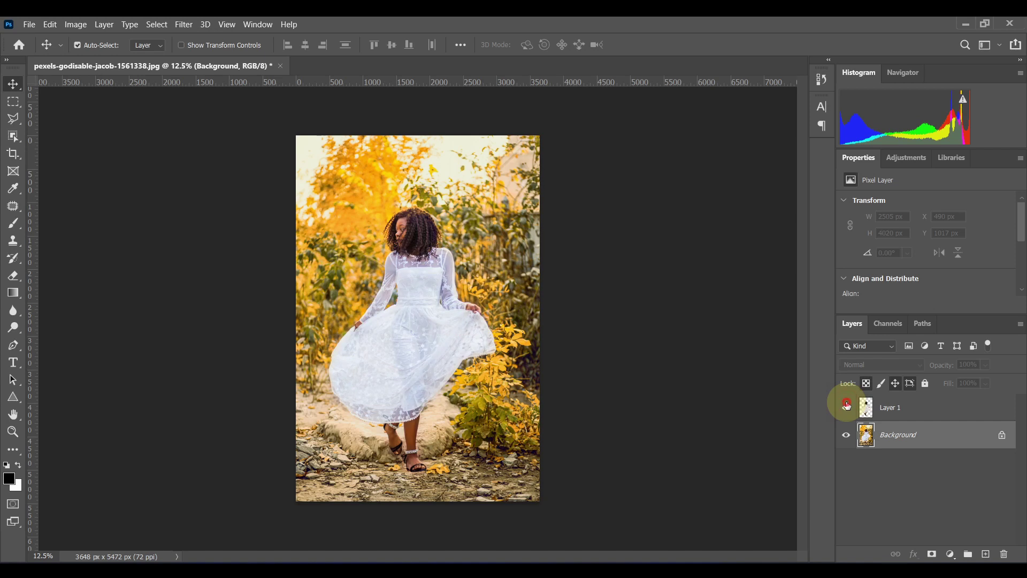
# - Duplicate Layer 1 and hide the original so that only the copy shows above the Background
pyautogui.click(912, 415)
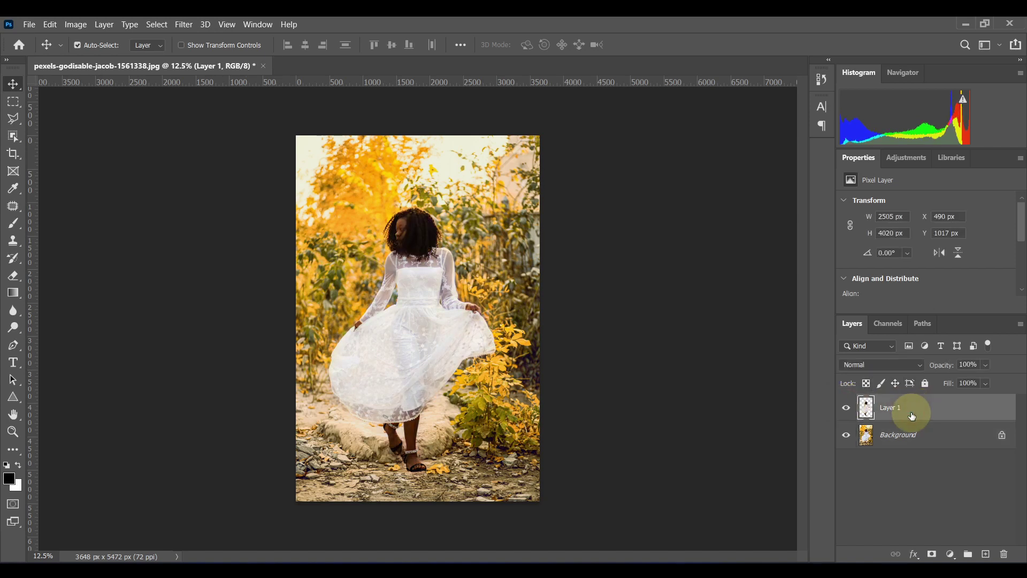
pyautogui.hotkey('ctrl', 'j')
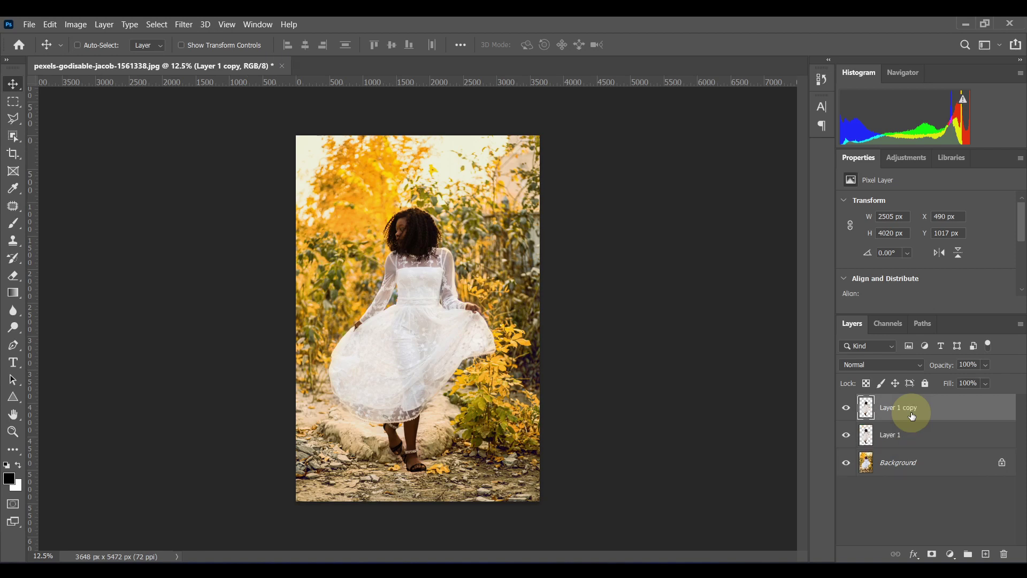
pyautogui.click(847, 408)
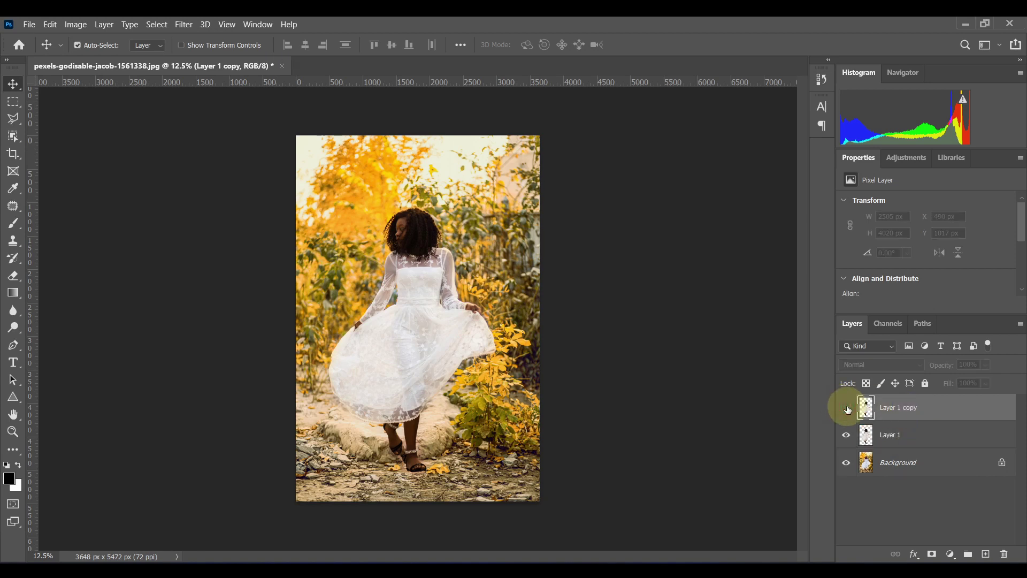
pyautogui.click(847, 409)
pyautogui.click(847, 435)
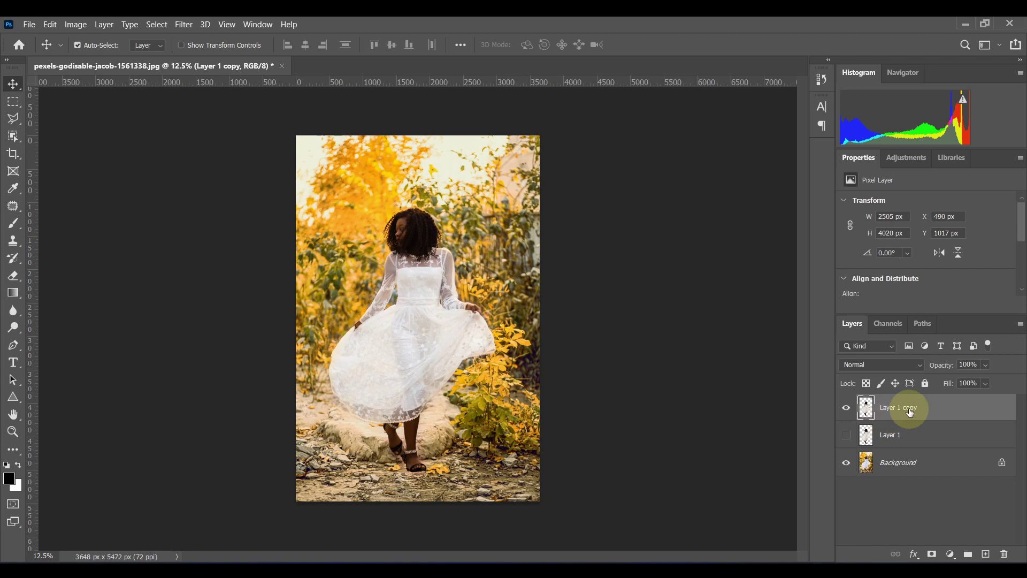
# - Open Layer 1 copy in the Camera Raw filter and set Exposure +0.60, Contrast +15, Highlights -98 and Whites -70
pyautogui.press('ctrl')
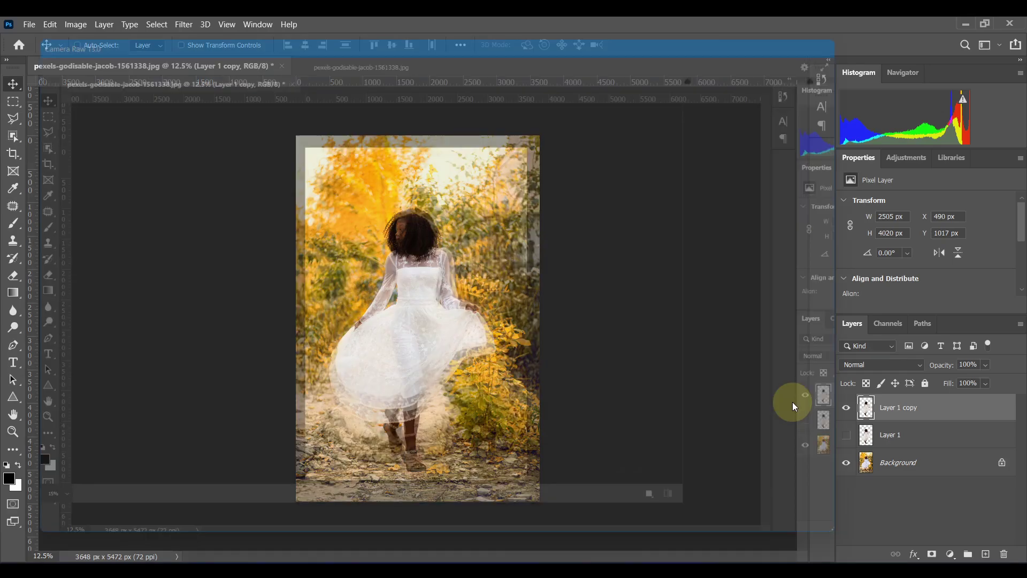
pyautogui.hotkey('ctrl', 'shift', 'a')
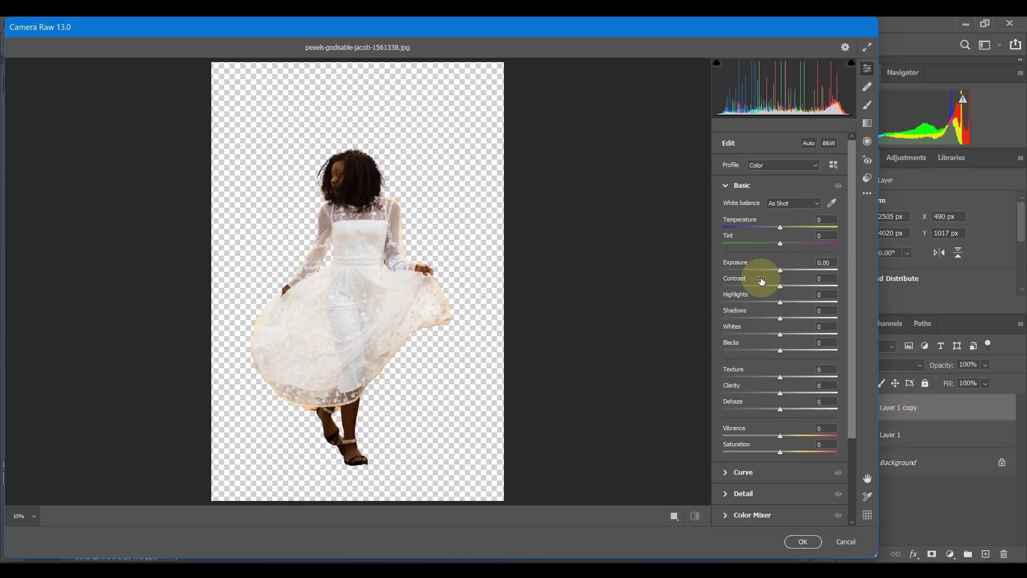
pyautogui.moveTo(780, 272)
pyautogui.mouseDown()
pyautogui.moveTo(793, 274)
pyautogui.moveTo(790, 289)
pyautogui.mouseUp()
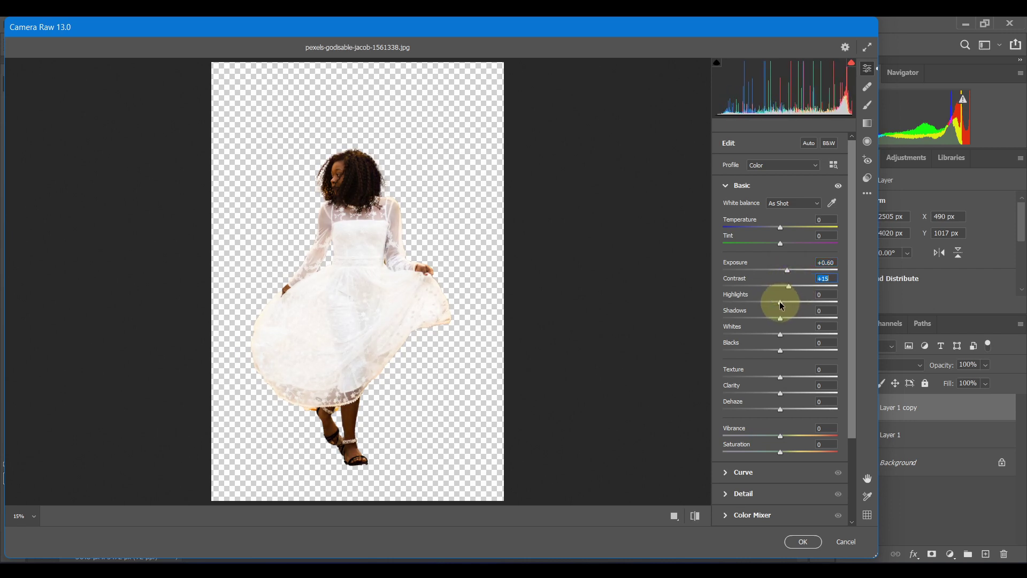
pyautogui.moveTo(781, 306); pyautogui.dragTo(724, 309)
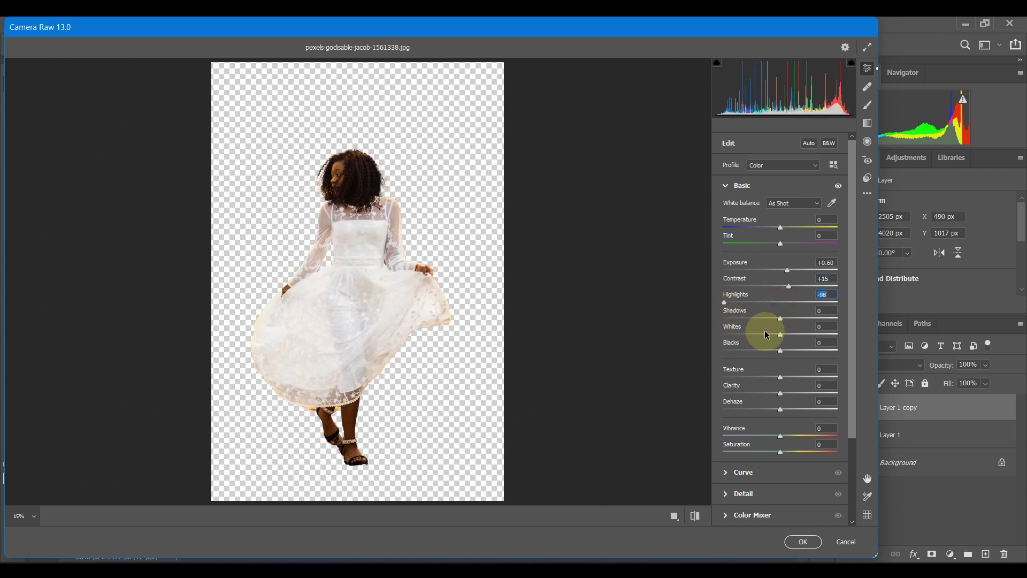
pyautogui.click(781, 336)
pyautogui.moveTo(782, 337); pyautogui.dragTo(742, 338)
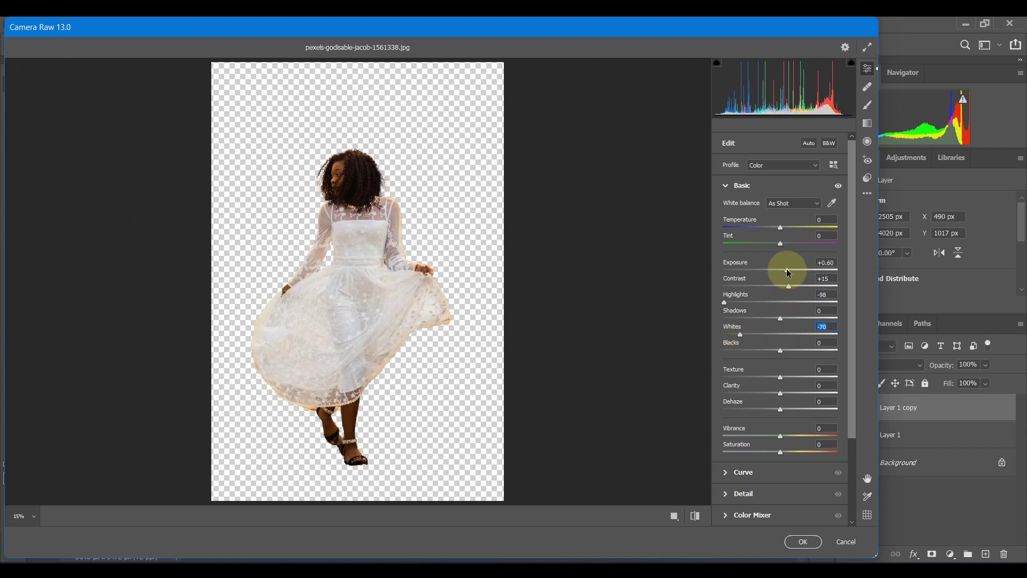
# - Set Exposure to +1.40, Blacks to +14 and Shadows to +20 for the woman
pyautogui.moveTo(789, 270); pyautogui.dragTo(797, 275)
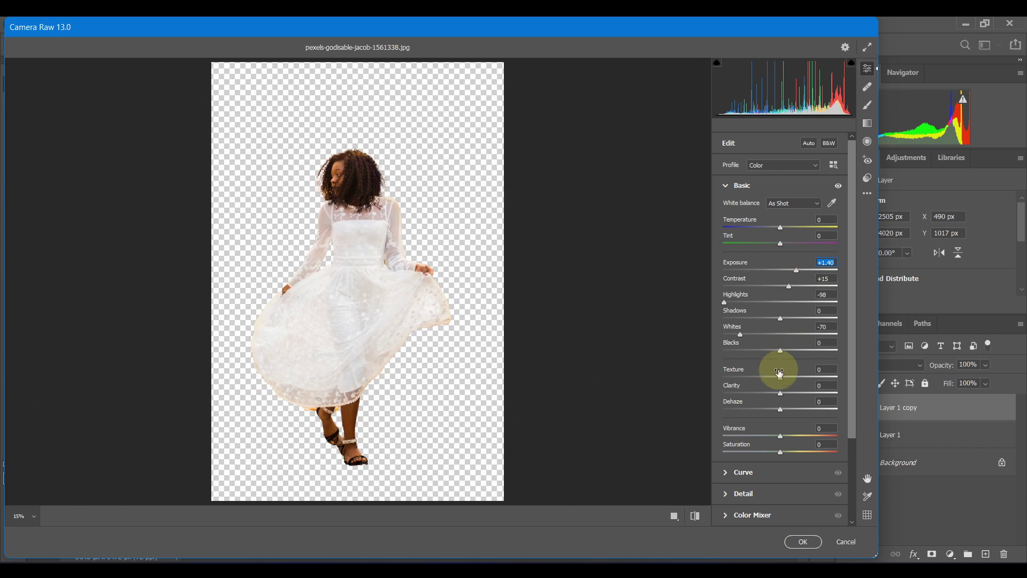
pyautogui.moveTo(780, 351)
pyautogui.mouseDown()
pyautogui.moveTo(814, 349)
pyautogui.moveTo(789, 367)
pyautogui.mouseUp()
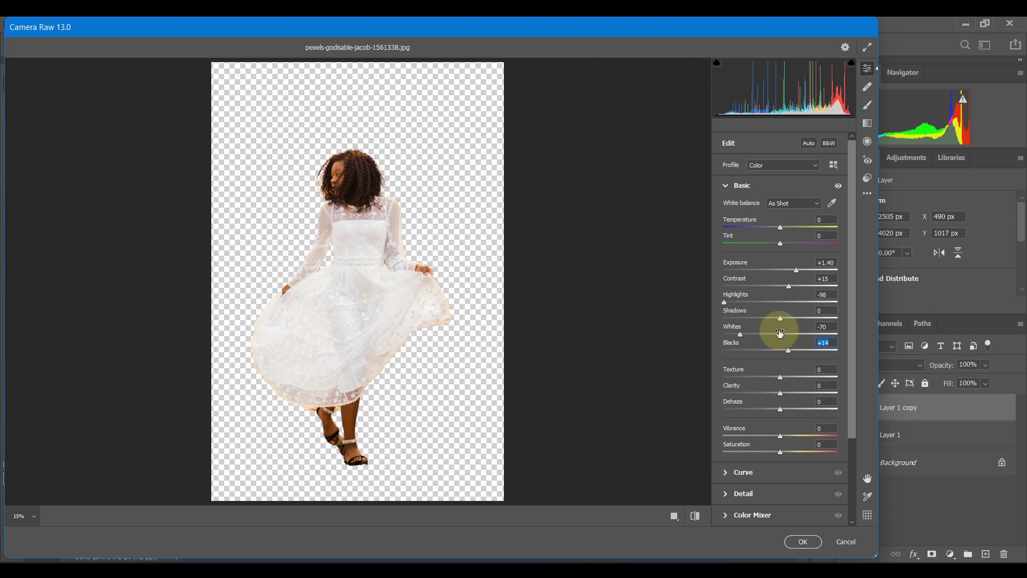
pyautogui.moveTo(781, 317); pyautogui.dragTo(792, 317)
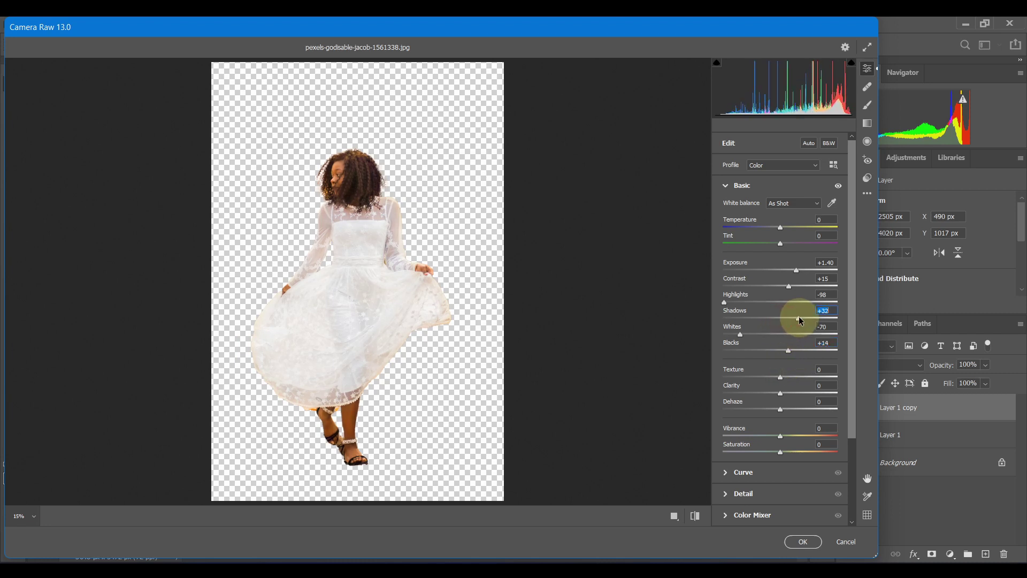
pyautogui.press('BackSpace')
pyautogui.write('20')
pyautogui.press('Return')
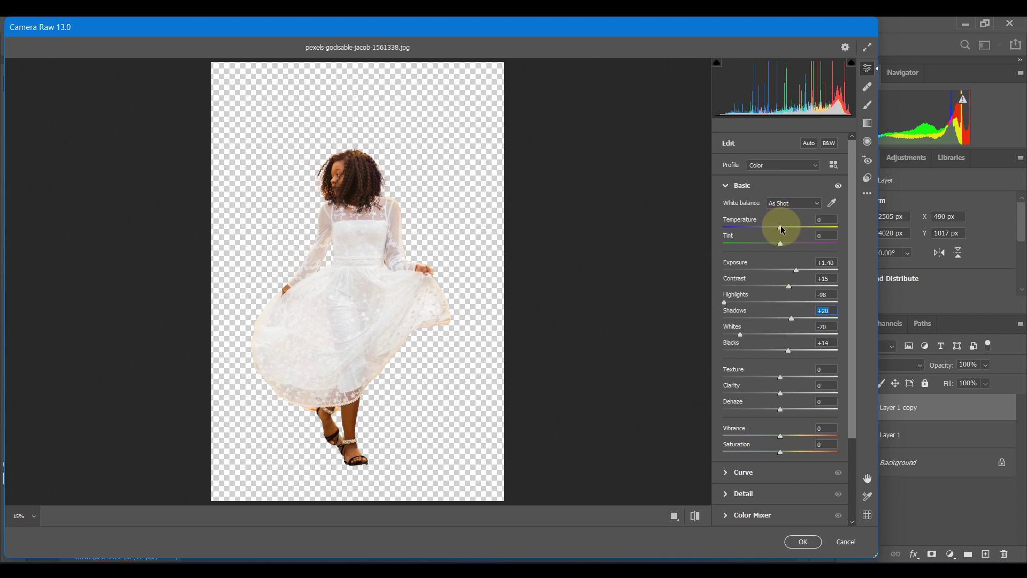
# - Cool the Temperature to -11 and compare the woman with and without the Basic adjustments
pyautogui.moveTo(781, 229); pyautogui.dragTo(774, 233)
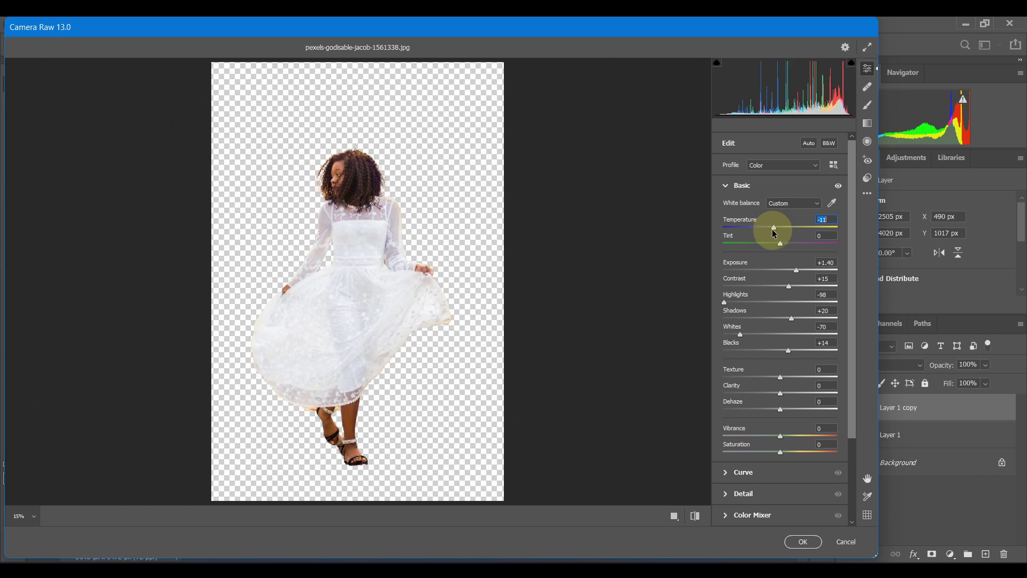
pyautogui.click(838, 186)
pyautogui.click(838, 187)
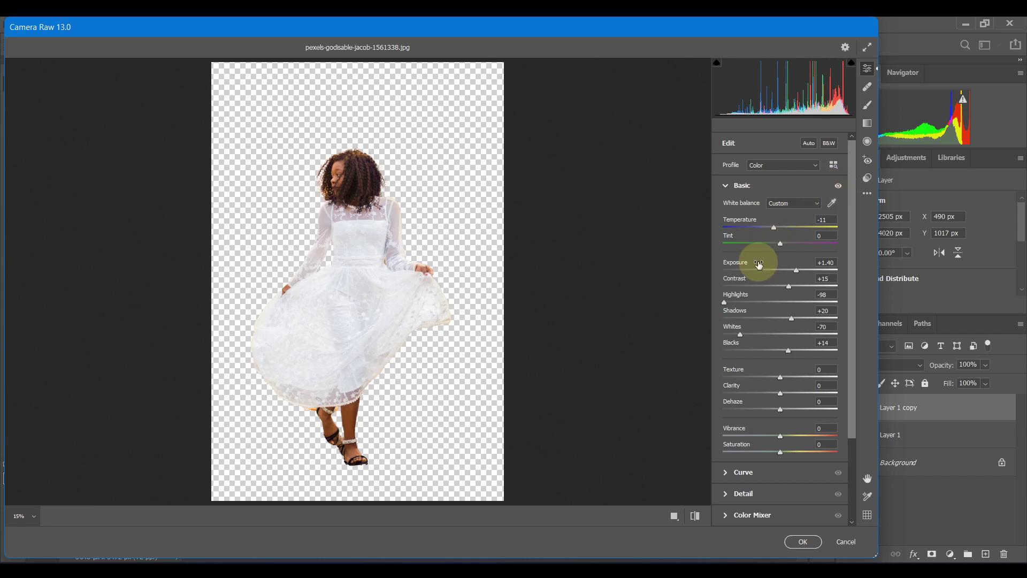
# - Set Texture to +22, Clarity to +11 and Dehaze to +7, and apply the Camera Raw adjustments to Layer 1 copy
pyautogui.click(781, 378)
pyautogui.moveTo(782, 378); pyautogui.dragTo(796, 379)
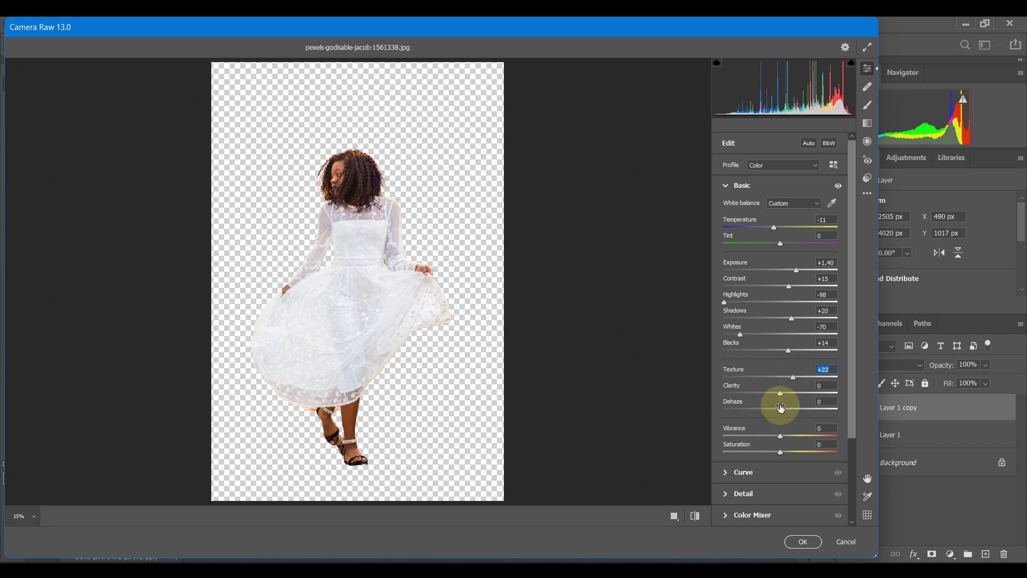
pyautogui.moveTo(782, 397); pyautogui.dragTo(785, 412)
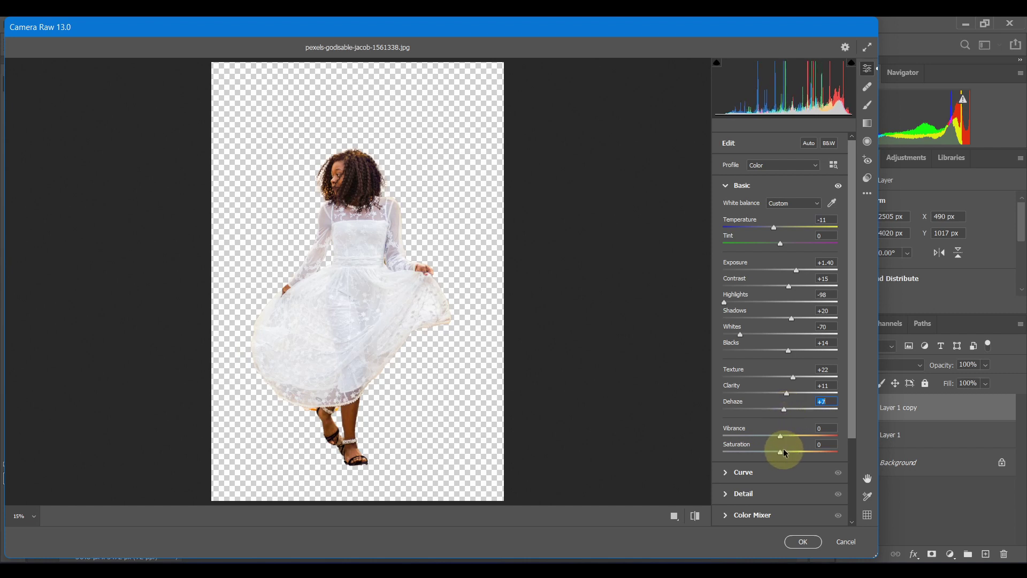
pyautogui.click(801, 541)
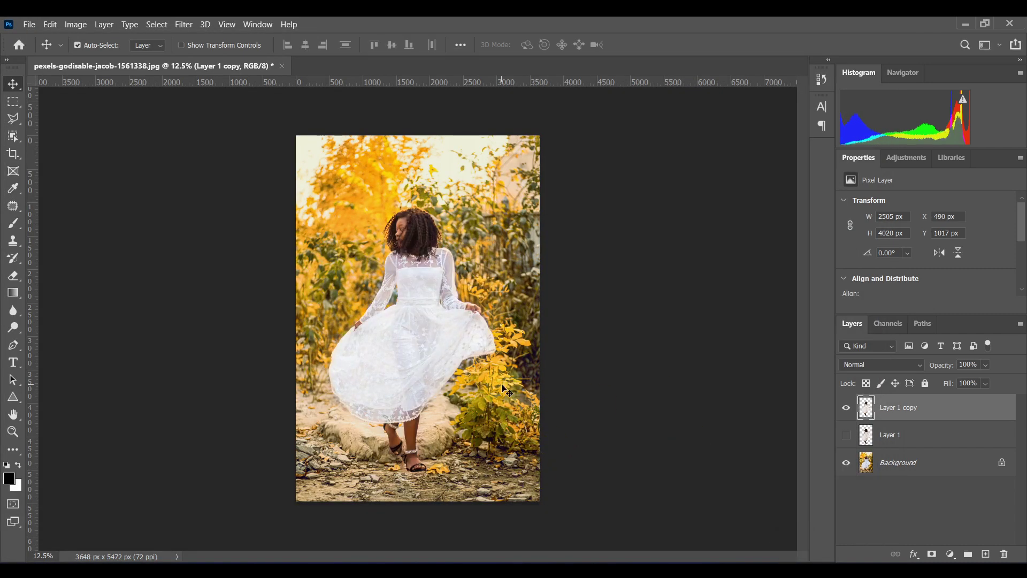
# - Compare the dress up close with and without the retouched Layer 1 copy by switching its visibility off and on
pyautogui.press('ctrl')
pyautogui.hotkey('ctrl', '+')
pyautogui.hotkey('ctrl', '+')
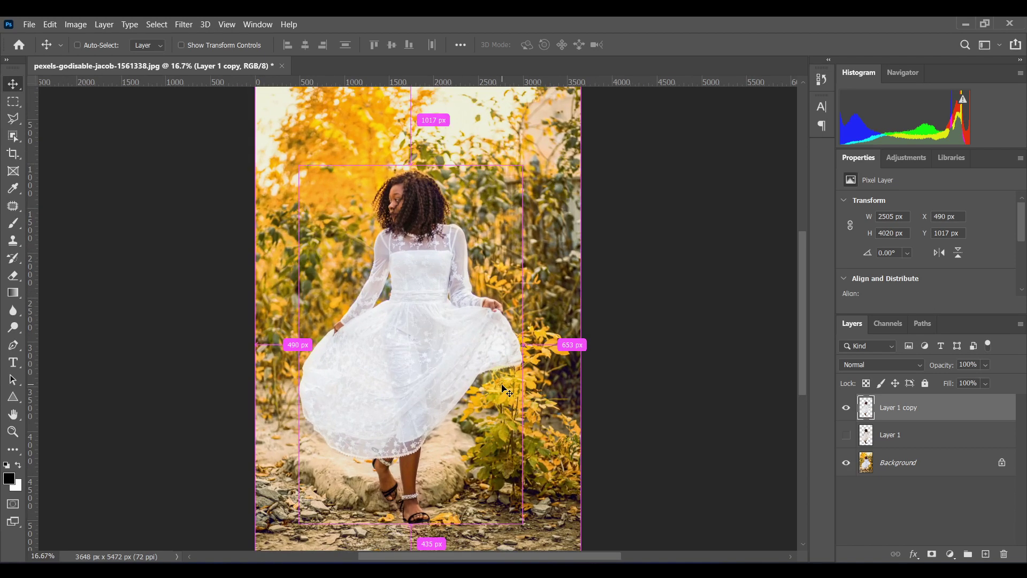
pyautogui.hotkey('ctrl', '+')
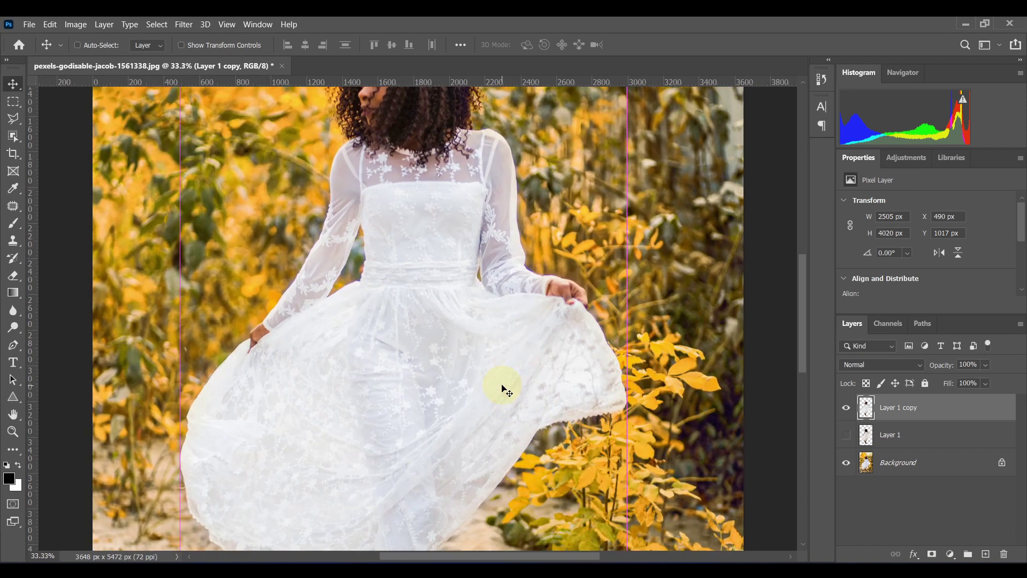
pyautogui.hotkey('ctrl', '+')
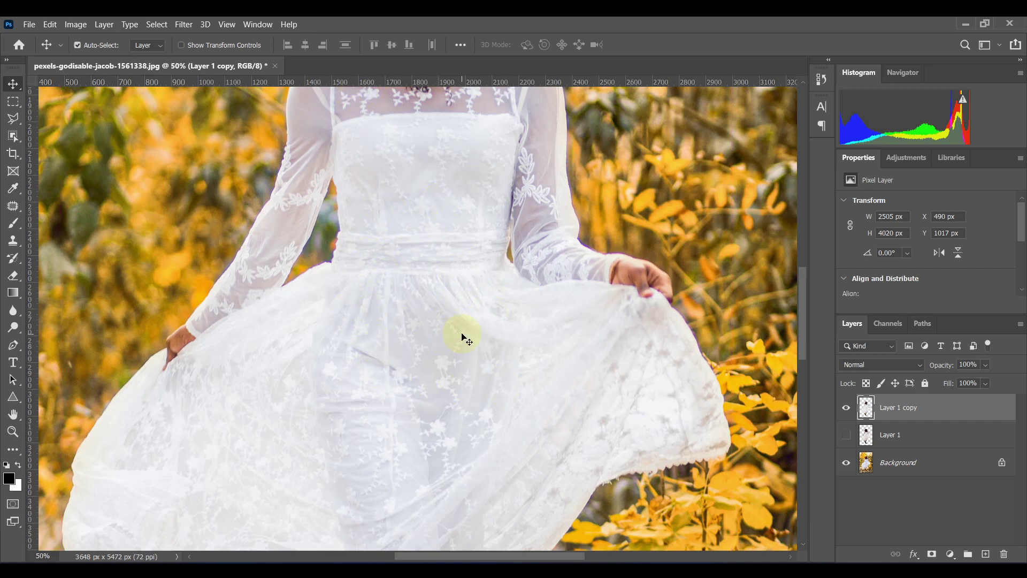
pyautogui.click(848, 408)
pyautogui.click(848, 409)
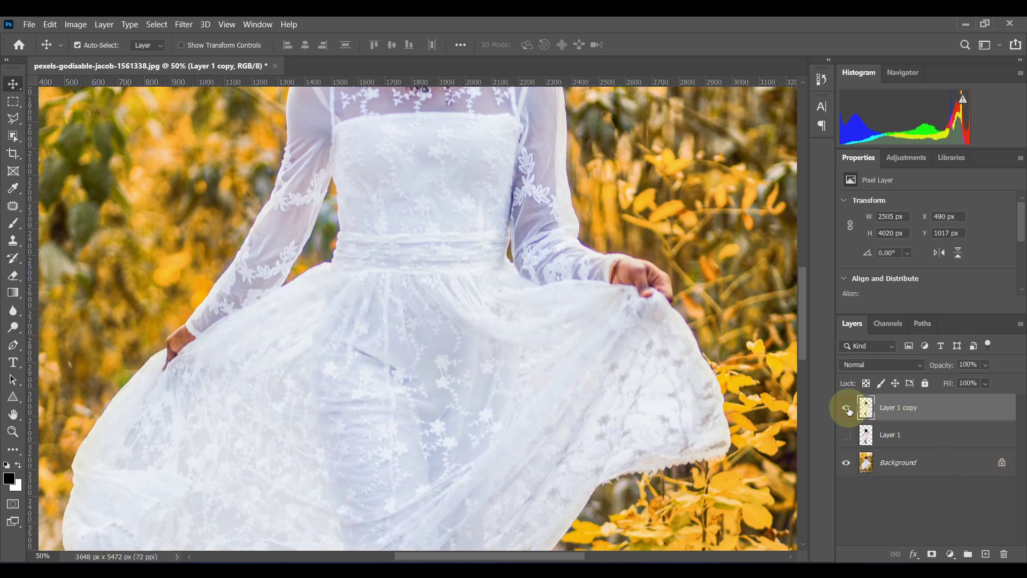
pyautogui.click(849, 410)
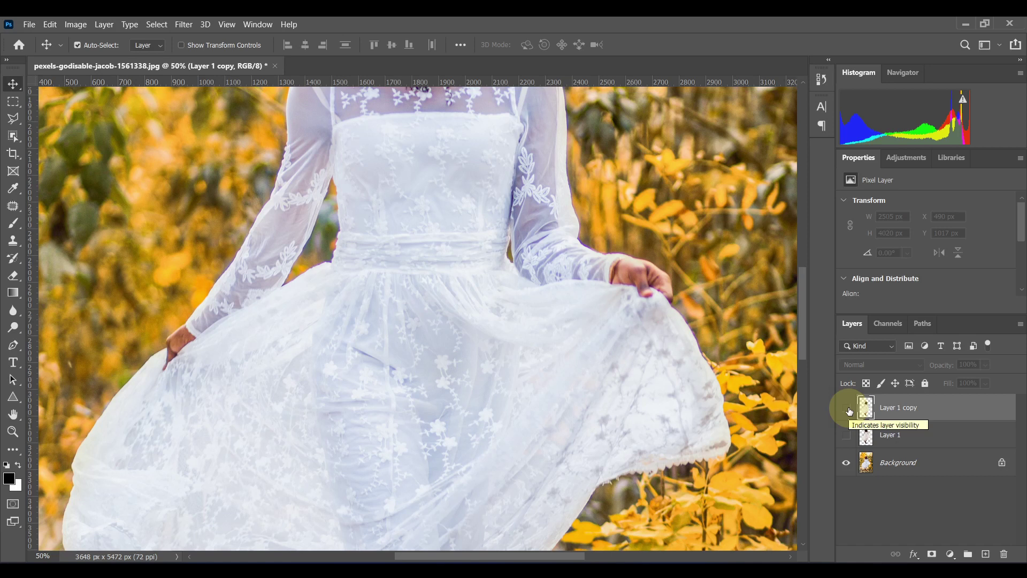
pyautogui.click(848, 410)
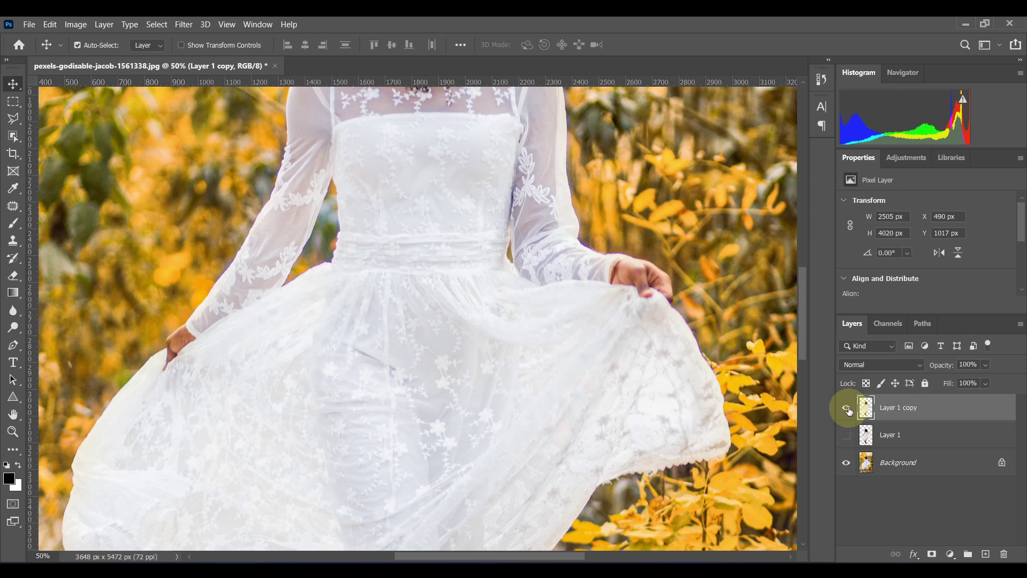
# - Compare the woman's full figure with Layer 1 copy hidden and shown several times, leaving the layer visible
pyautogui.hotkey('ctrl', '-')
pyautogui.hotkey('ctrl', '-')
pyautogui.hotkey('ctrl', '-')
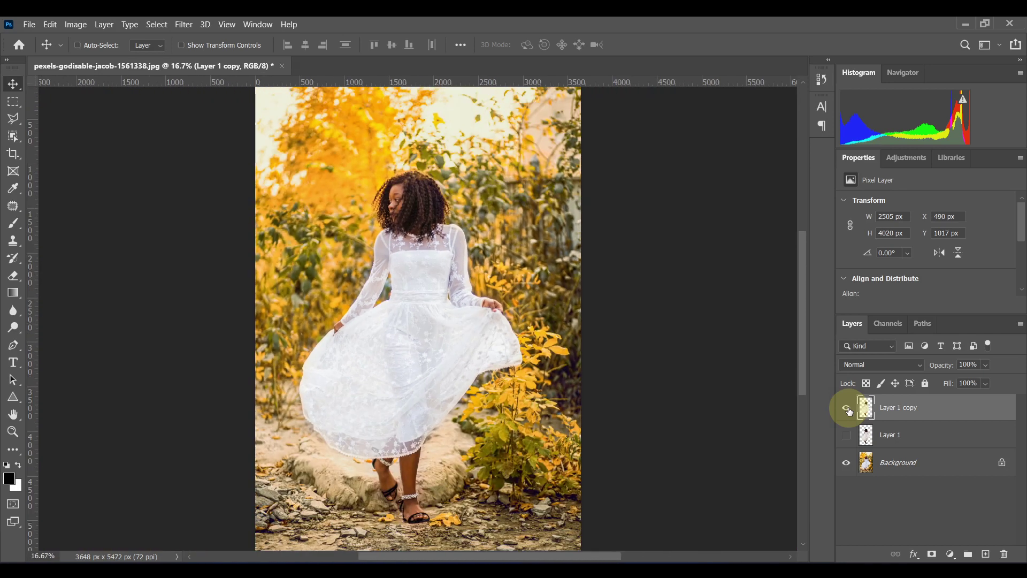
pyautogui.click(848, 410)
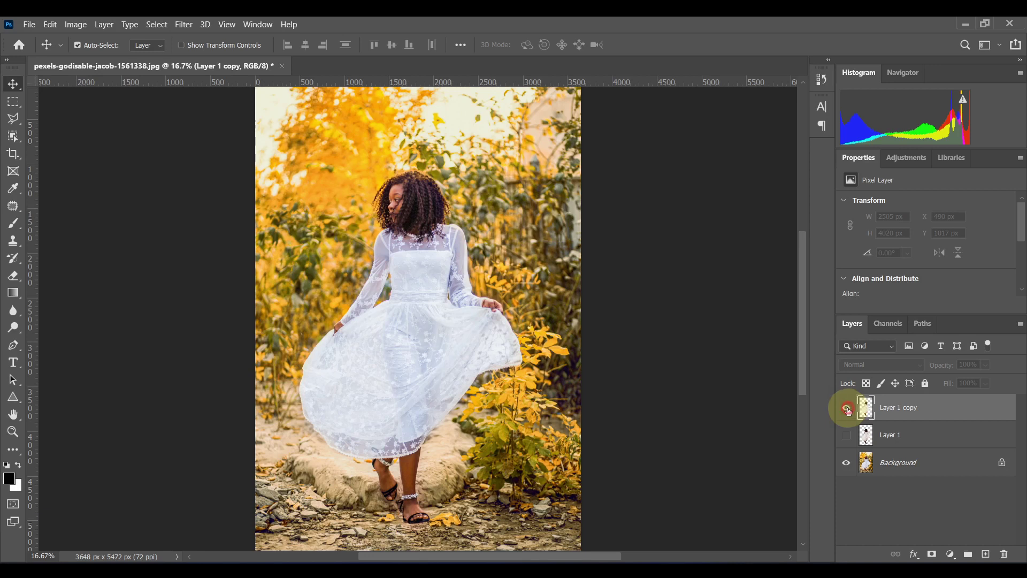
pyautogui.click(847, 410)
pyautogui.click(848, 410)
pyautogui.click(848, 410)
pyautogui.click(848, 410)
pyautogui.click(848, 410)
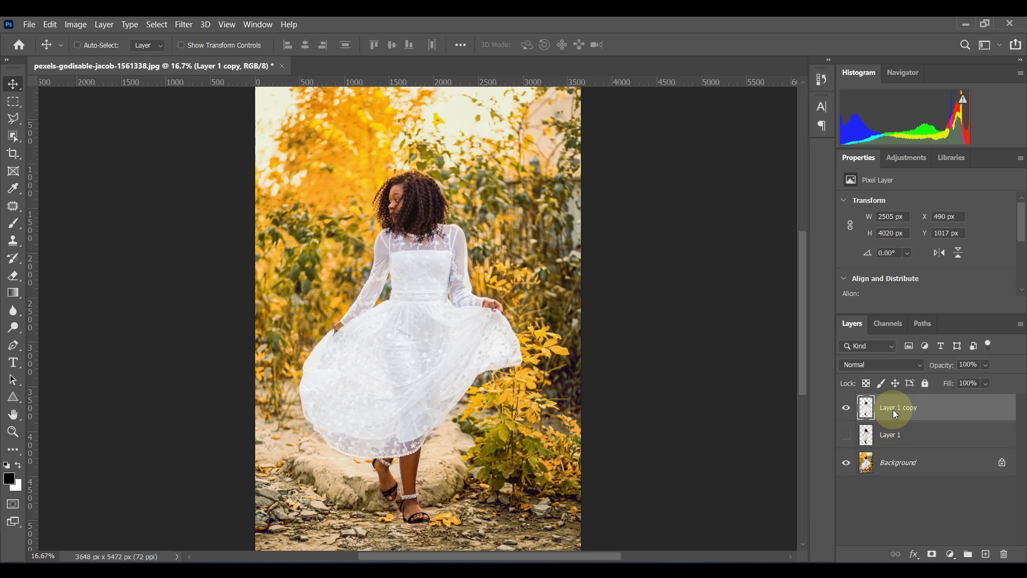
# - Reopen Layer 1 copy in the Camera Raw filter and set Temperature to -16 and Exposure to +0.15
pyautogui.hotkey('ctrl', 'shift', 'a')
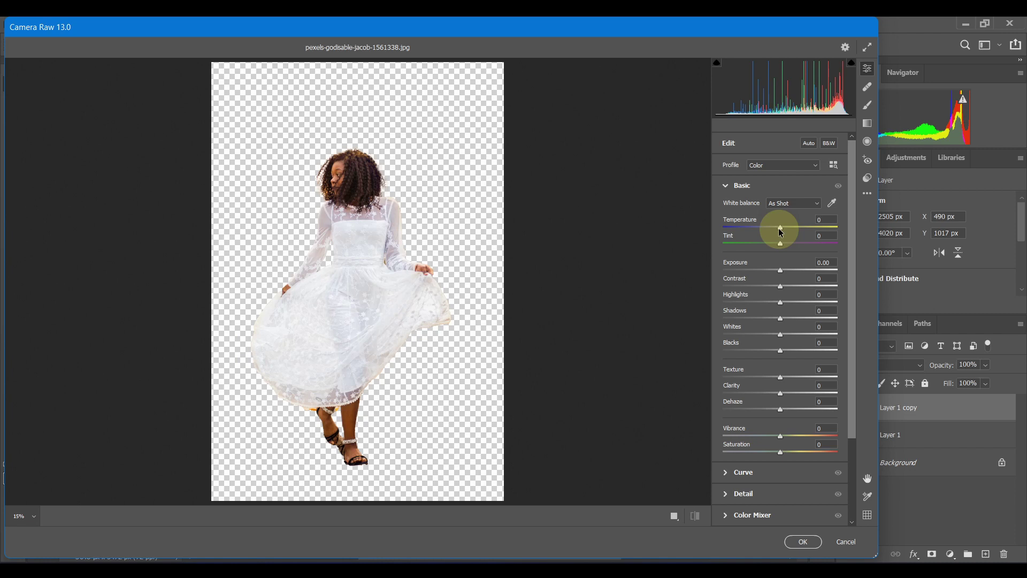
pyautogui.moveTo(781, 231); pyautogui.dragTo(772, 232)
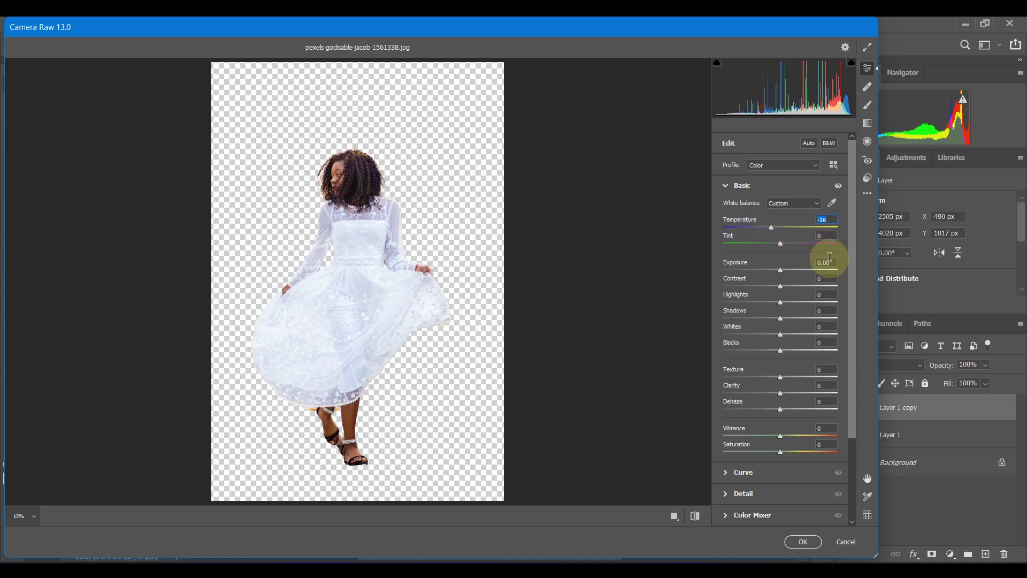
pyautogui.click(837, 185)
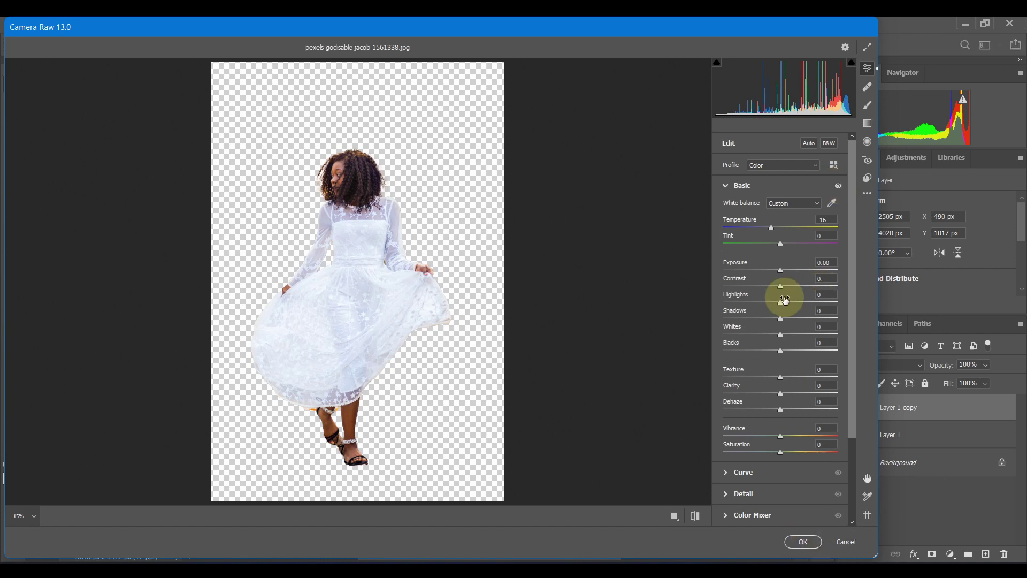
pyautogui.click(785, 270)
pyautogui.moveTo(784, 270); pyautogui.dragTo(782, 270)
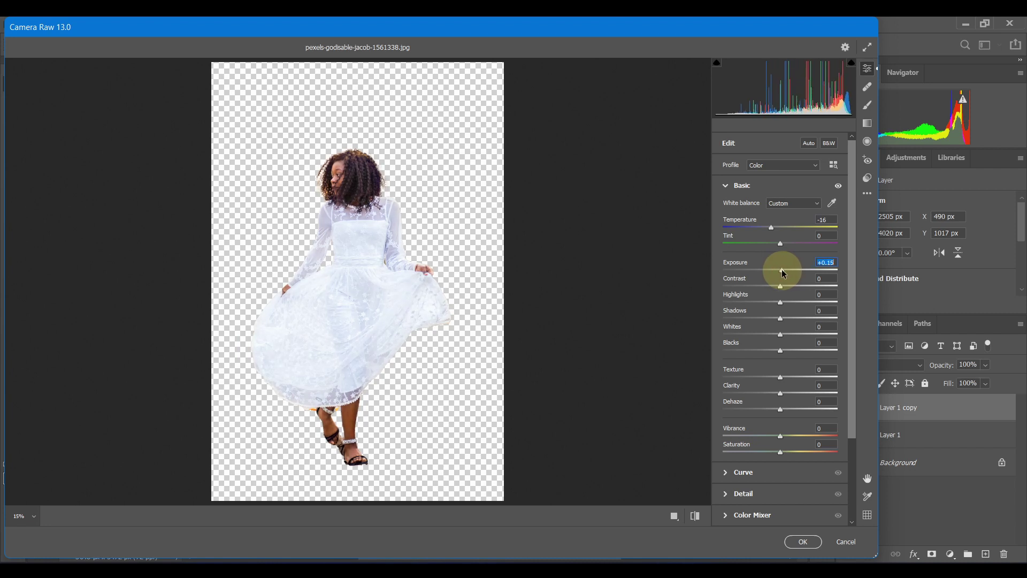
# - Set Texture to +11 and Dehaze to +18, check the Basic adjustments against the unedited version, and apply them to Layer 1 copy
pyautogui.moveTo(780, 377); pyautogui.dragTo(793, 415)
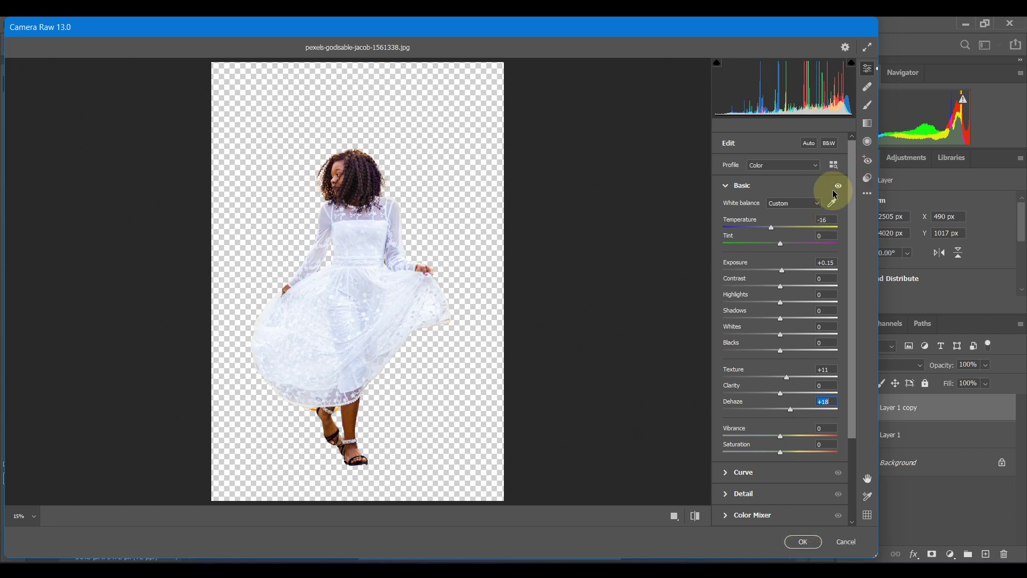
pyautogui.moveTo(837, 186); pyautogui.dragTo(839, 189)
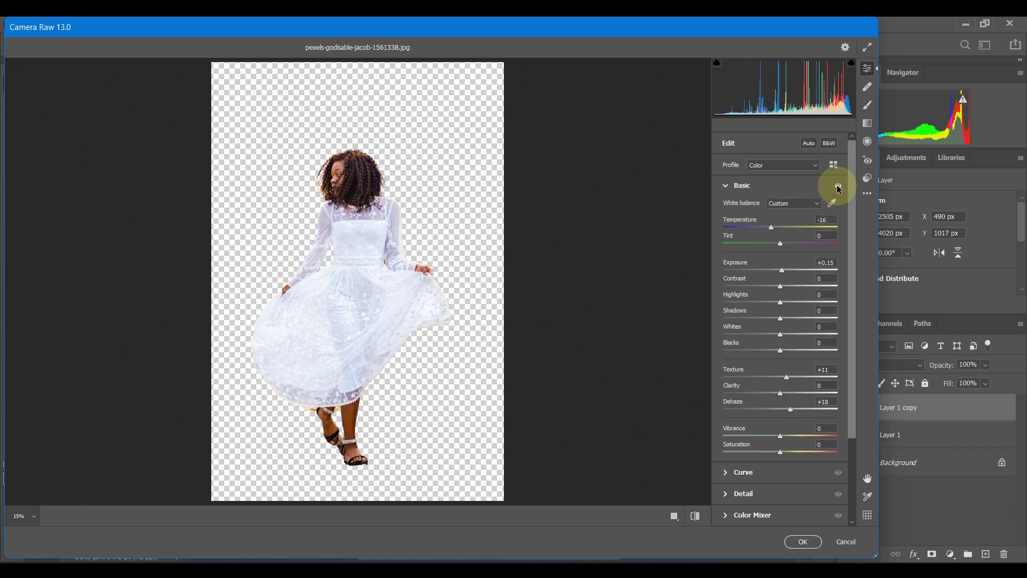
pyautogui.click(801, 542)
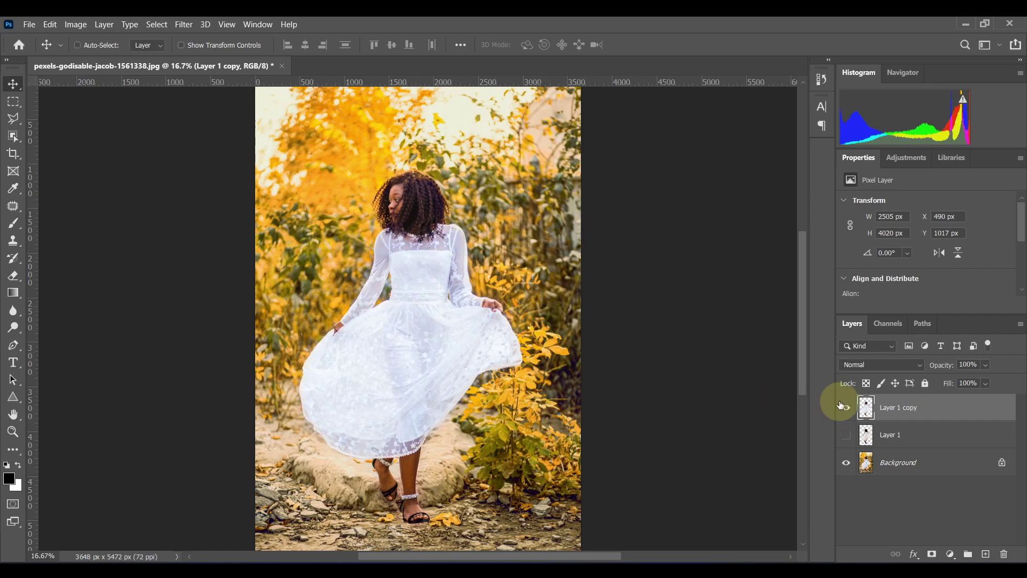
# - Check the second Camera Raw pass by toggling Layer 1 copy's visibility at close range, and review the whole photo with it shown
pyautogui.hotkey('ctrl', '+')
pyautogui.hotkey('ctrl', '+')
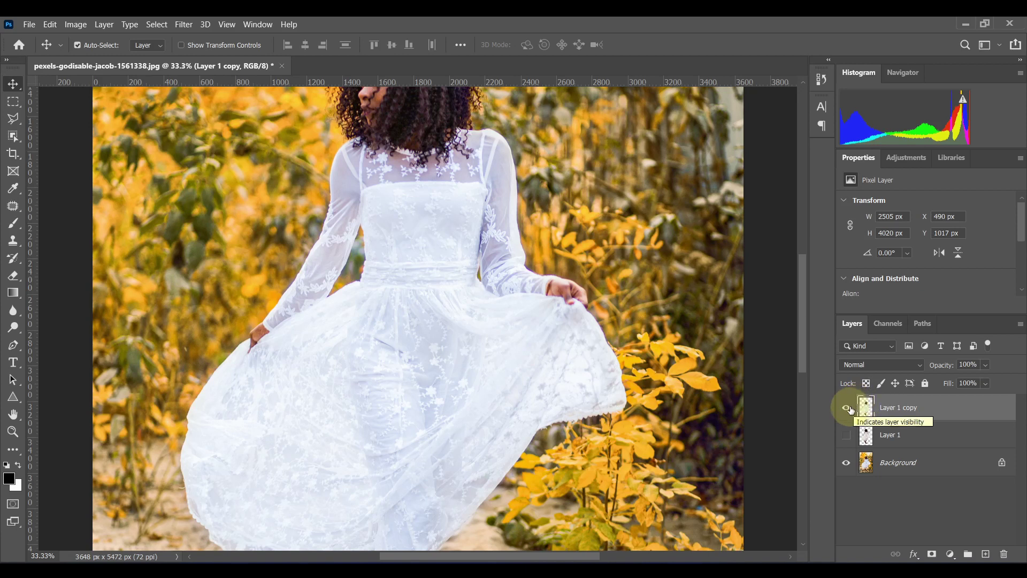
pyautogui.click(848, 408)
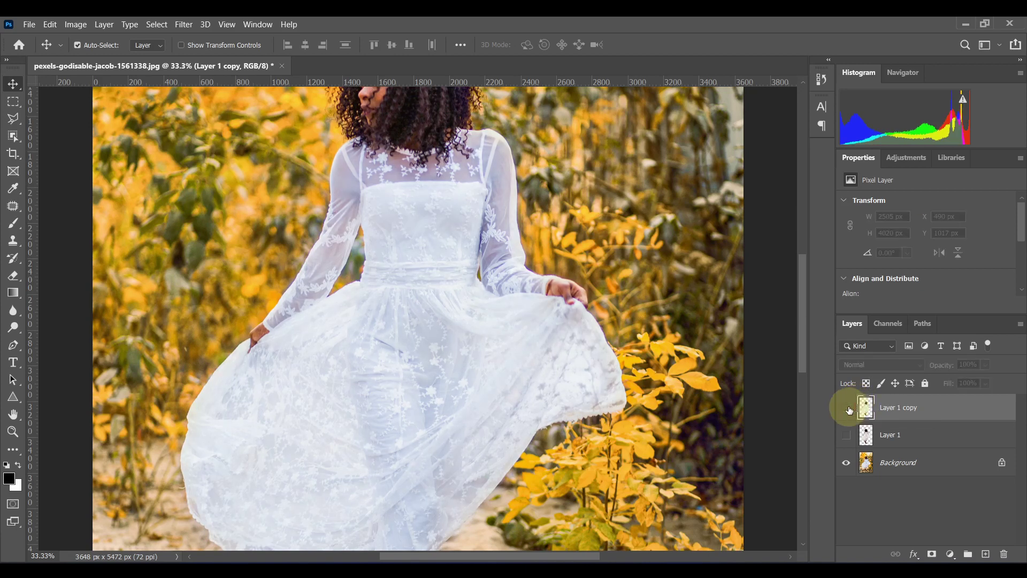
pyautogui.click(847, 409)
pyautogui.click(845, 410)
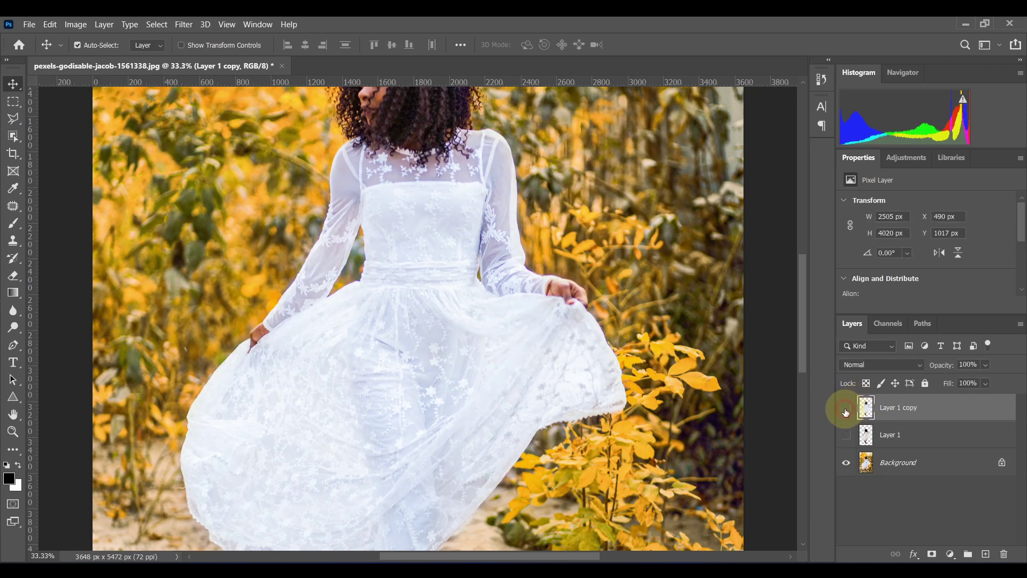
pyautogui.click(845, 409)
pyautogui.press('ctrl')
pyautogui.hotkey('ctrl', '-')
pyautogui.hotkey('ctrl', '-')
pyautogui.hotkey('ctrl', '-')
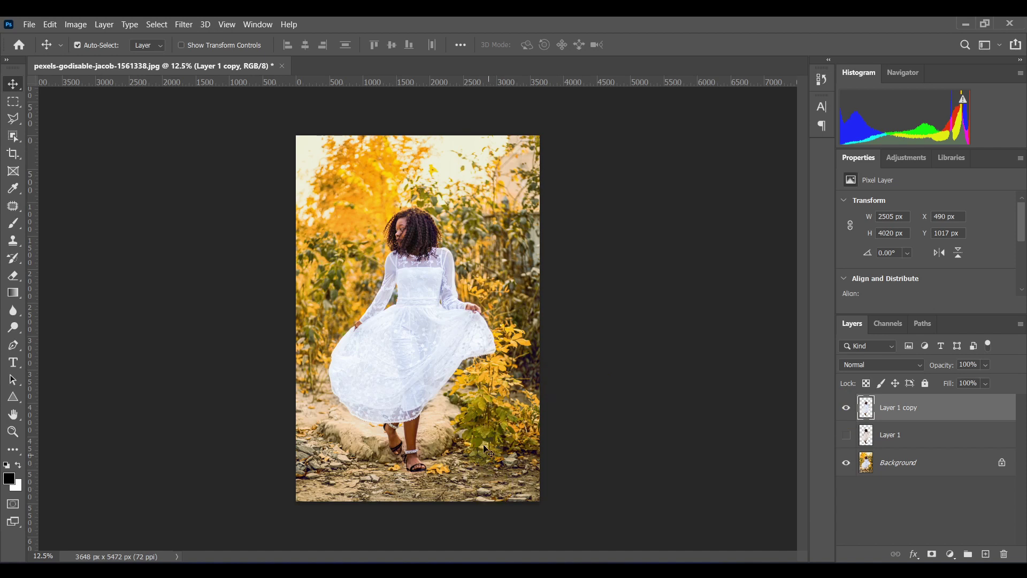
pyautogui.press('ctrl')
pyautogui.hotkey('ctrl', '+')
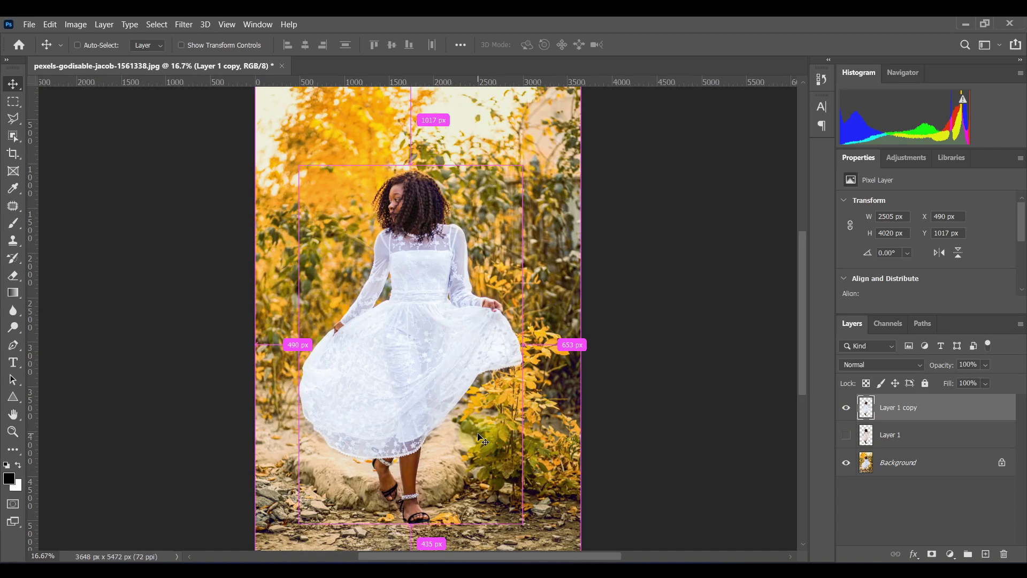
pyautogui.hotkey('ctrl', '-')
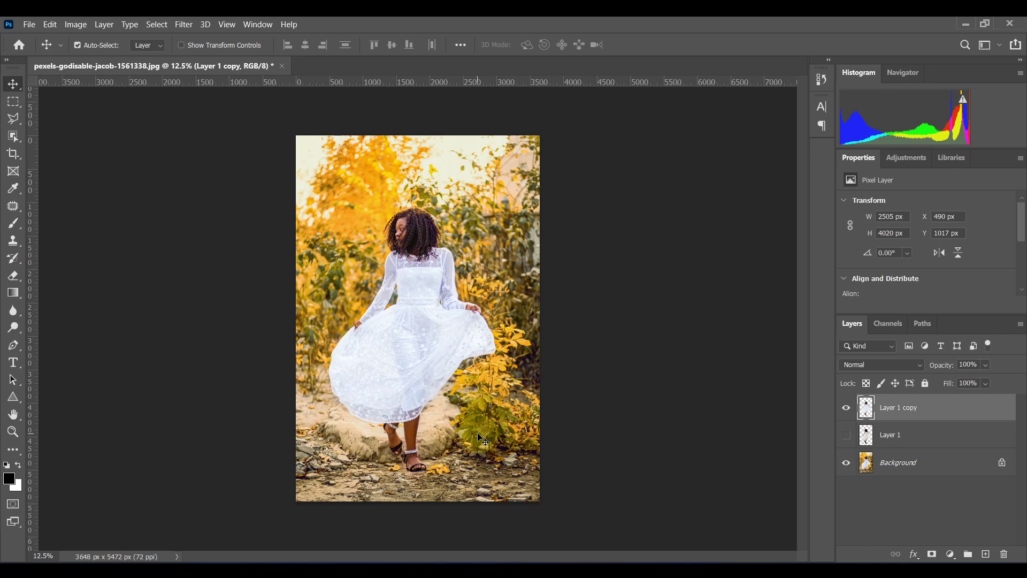
pyautogui.hotkey('ctrl', 'shift', 's')
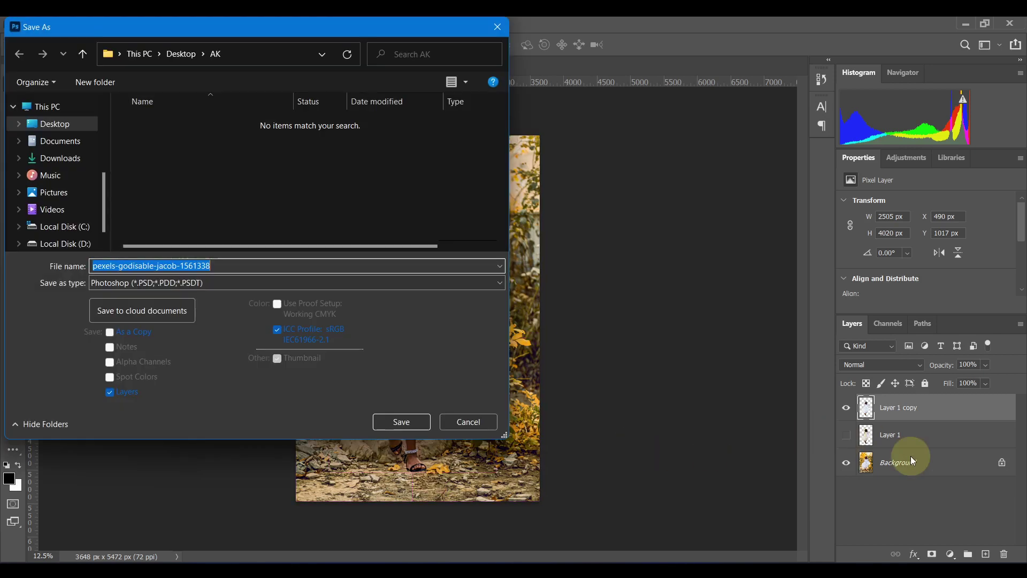
pyautogui.click(469, 423)
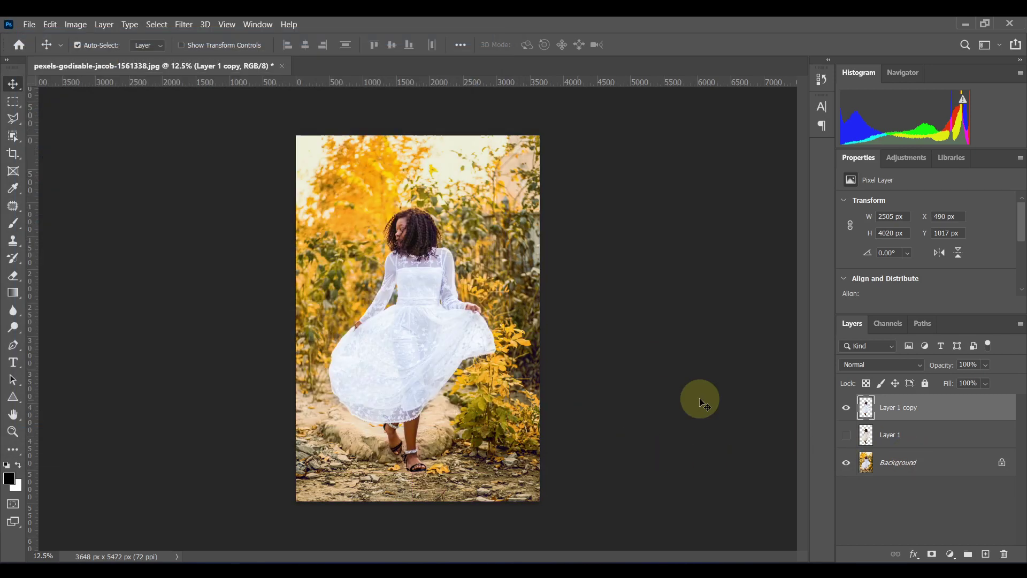
# - Select the Background layer and open it in the Camera Raw filter
pyautogui.click(903, 467)
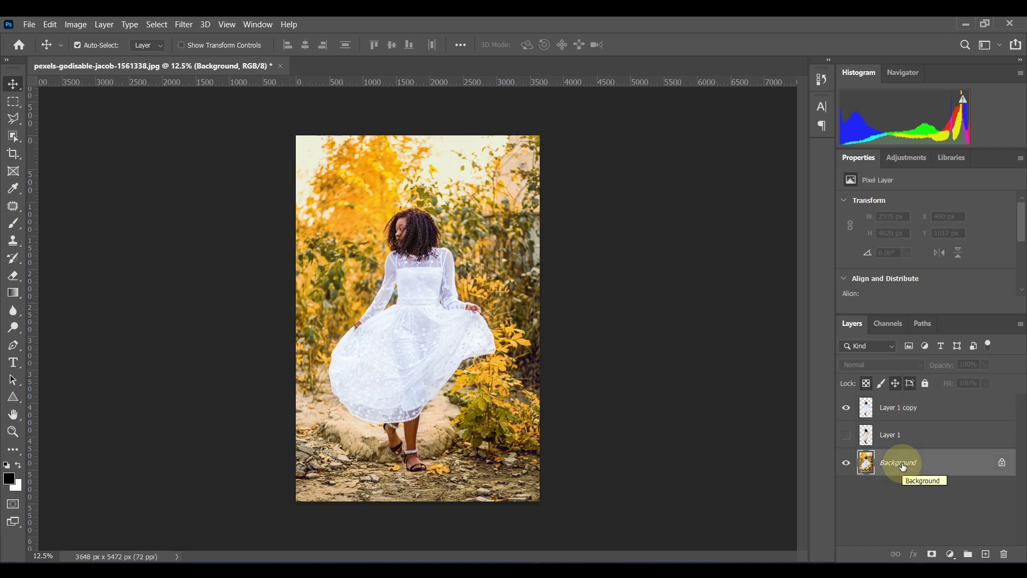
pyautogui.press('ctrl')
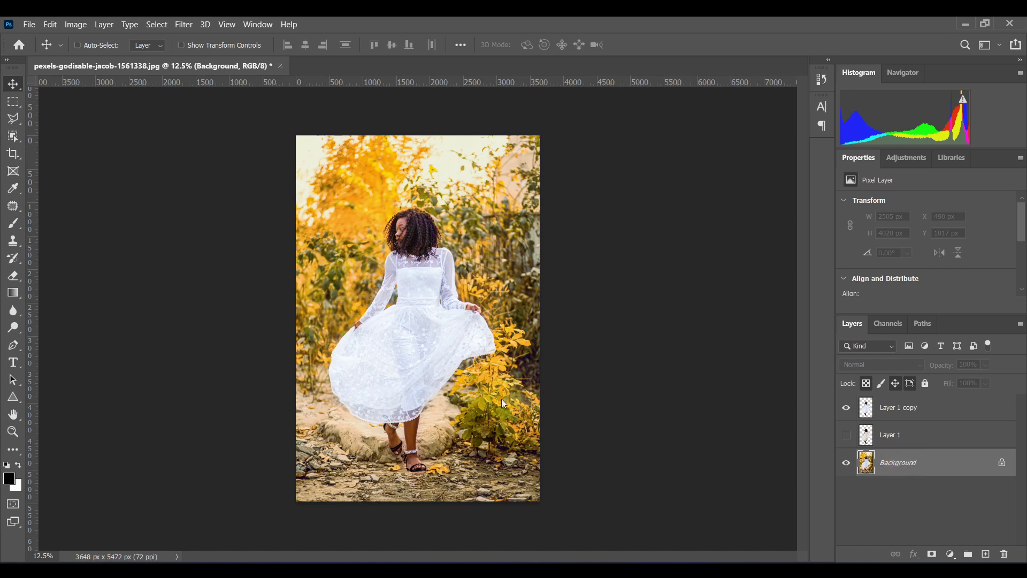
pyautogui.hotkey('ctrl', 'shift', 'a')
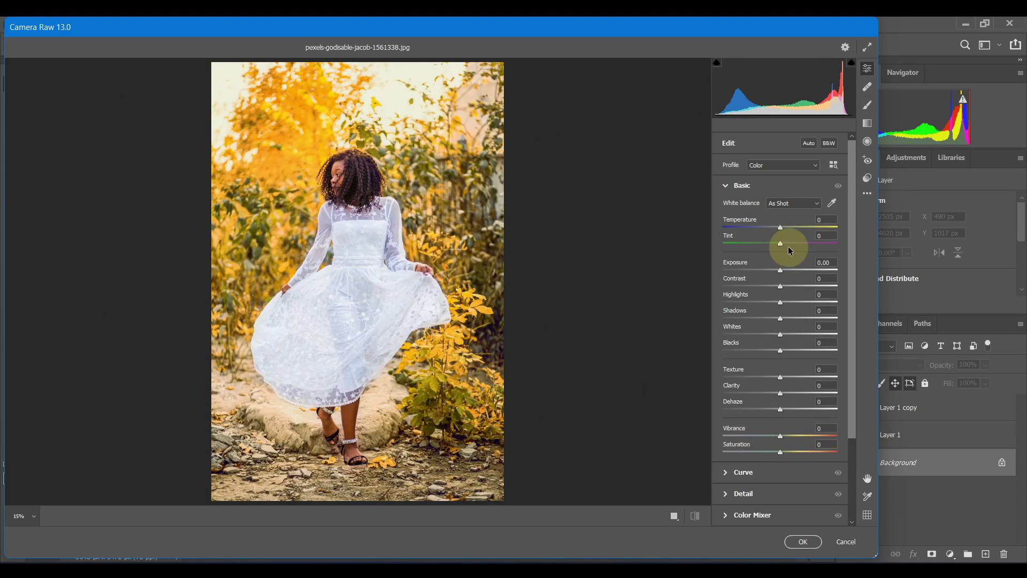
# - Look through the Color Grading, Effects, Optics and Geometry settings available for the Background layer
pyautogui.click(743, 188)
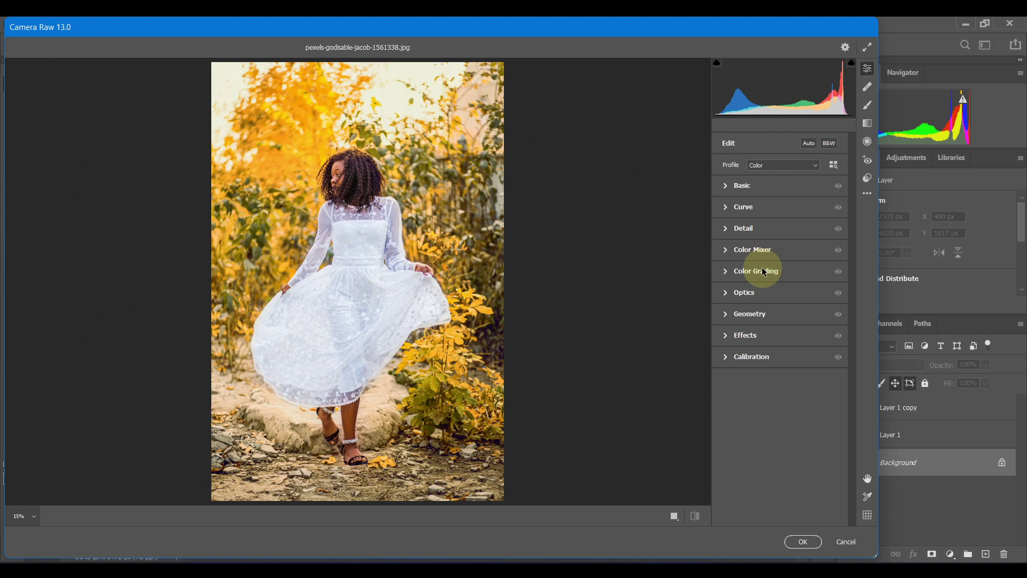
pyautogui.click(762, 269)
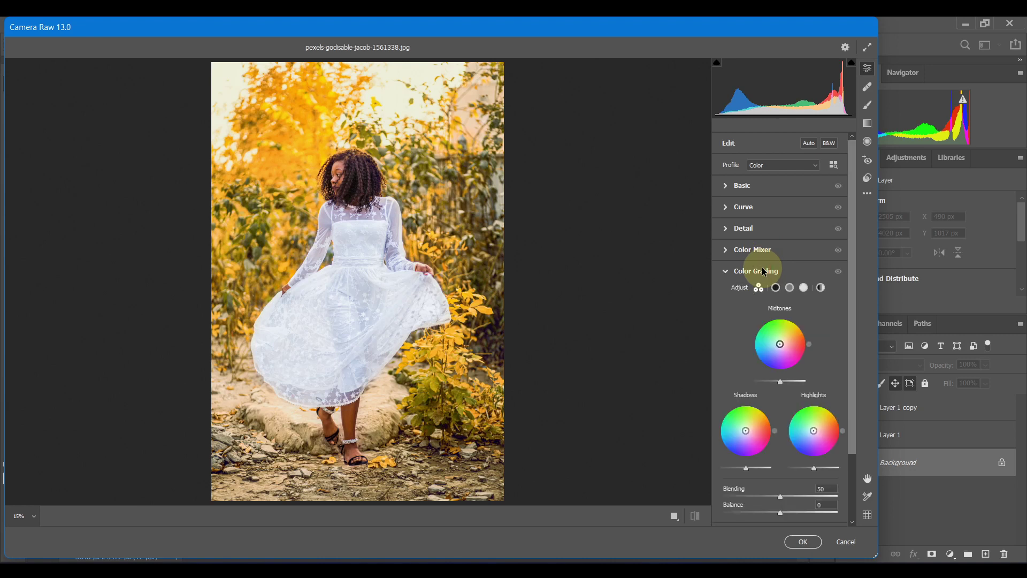
pyautogui.moveTo(850, 323); pyautogui.dragTo(852, 395)
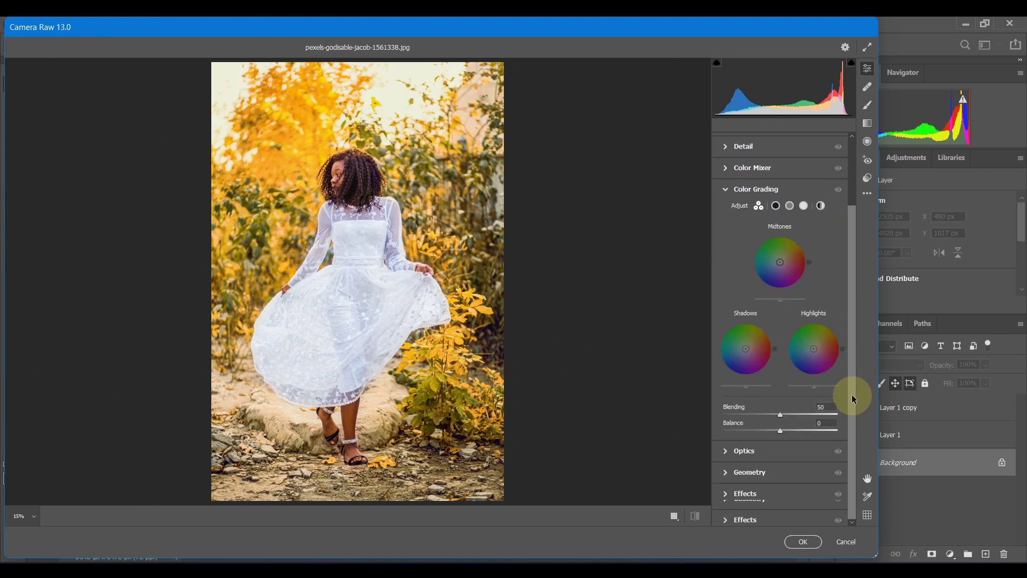
pyautogui.click(741, 189)
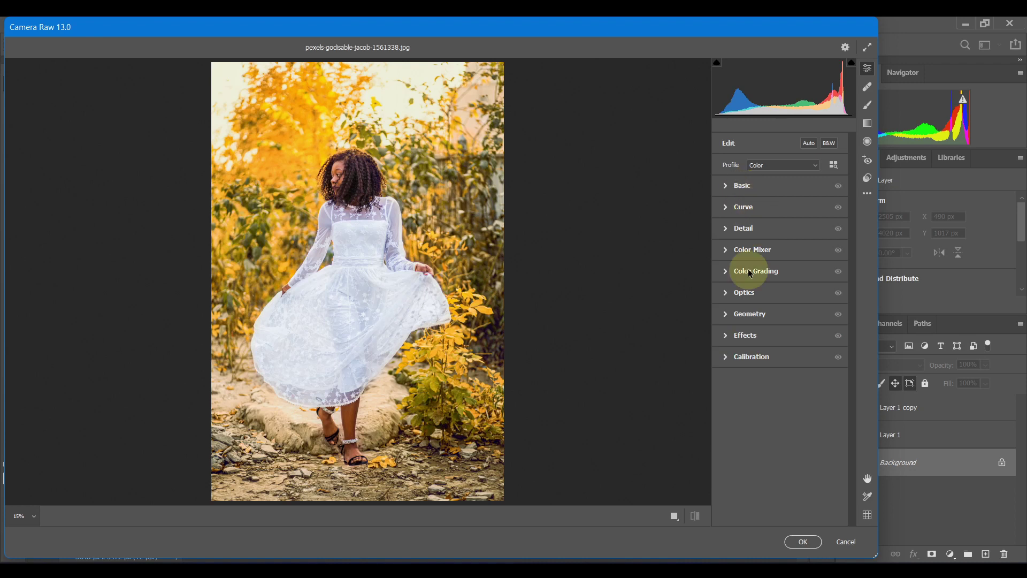
pyautogui.click(756, 338)
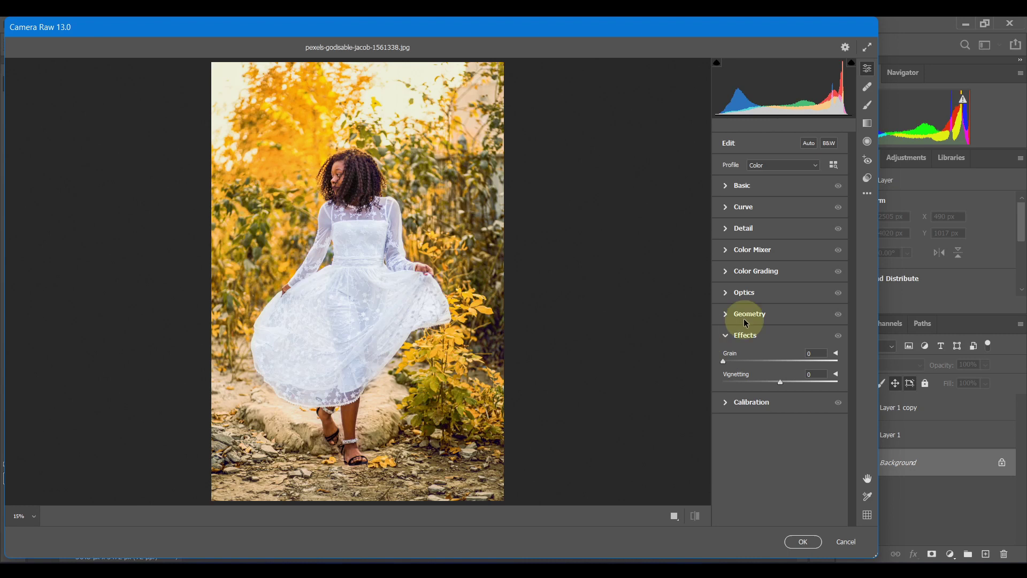
pyautogui.click(745, 333)
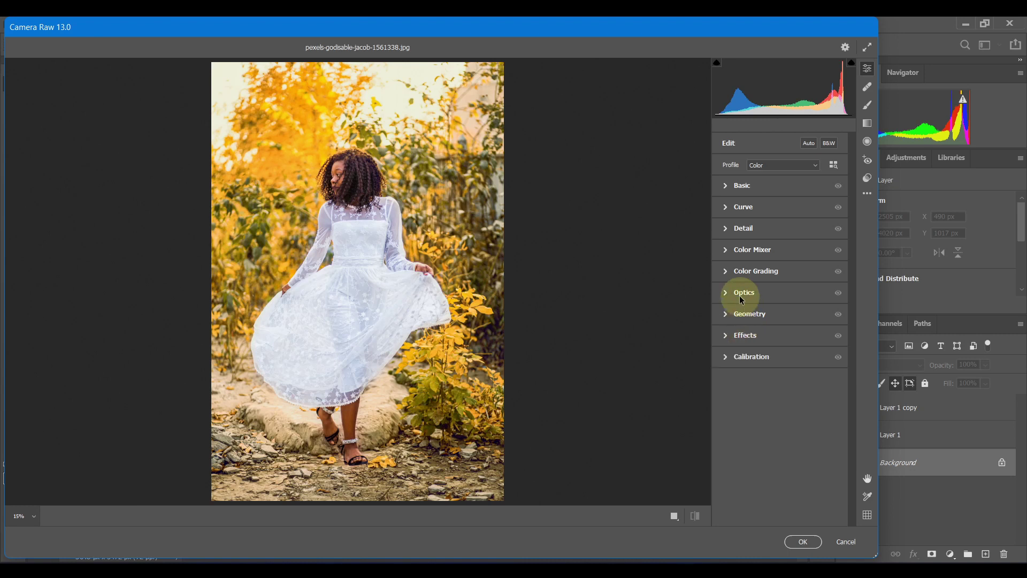
pyautogui.click(741, 299)
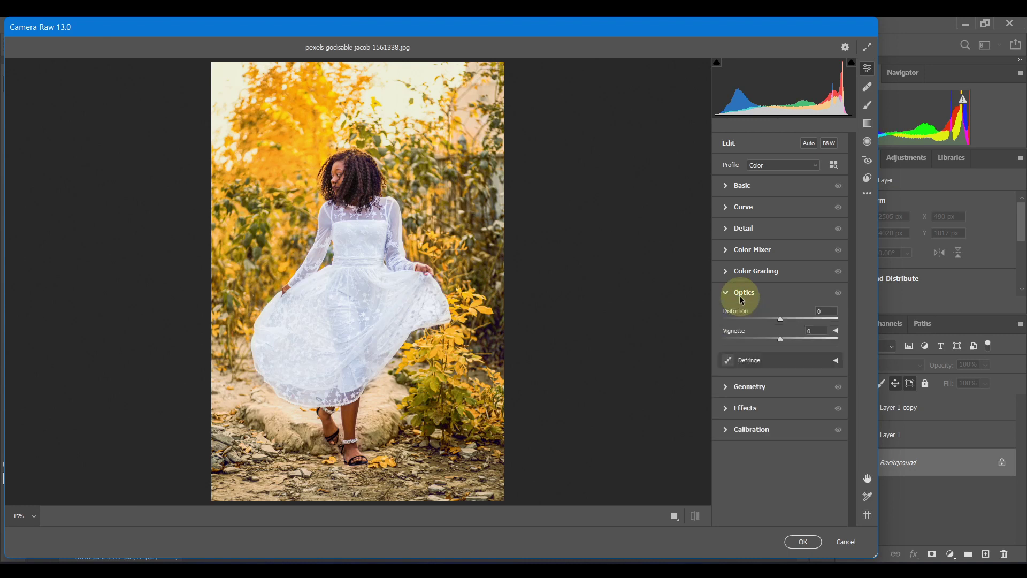
pyautogui.click(749, 388)
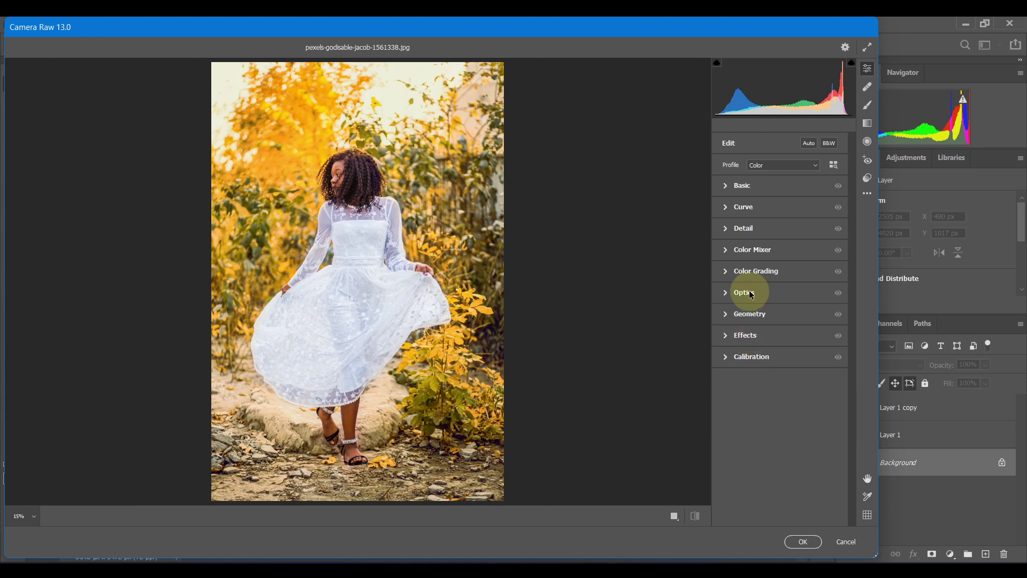
pyautogui.click(740, 321)
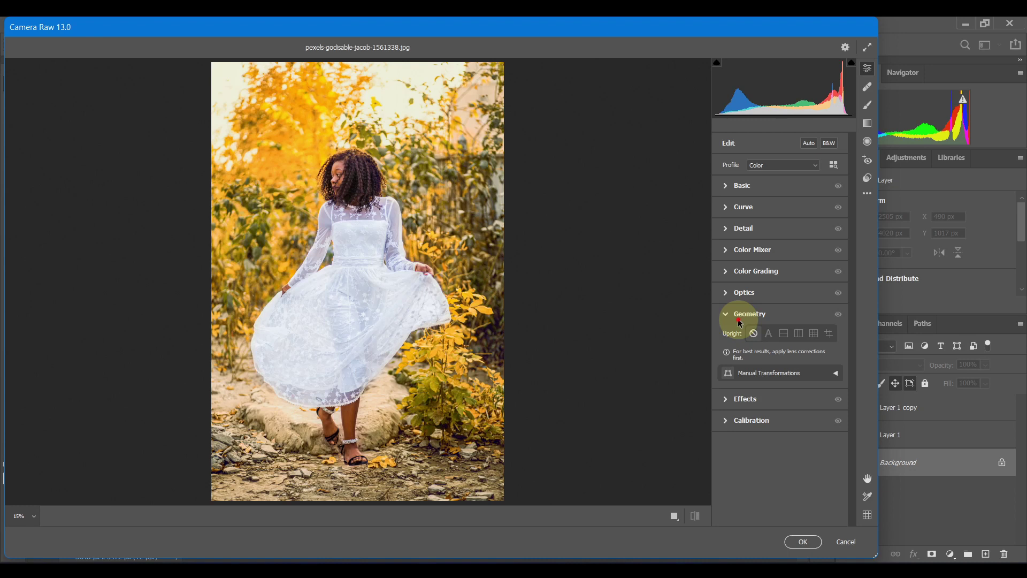
pyautogui.click(739, 320)
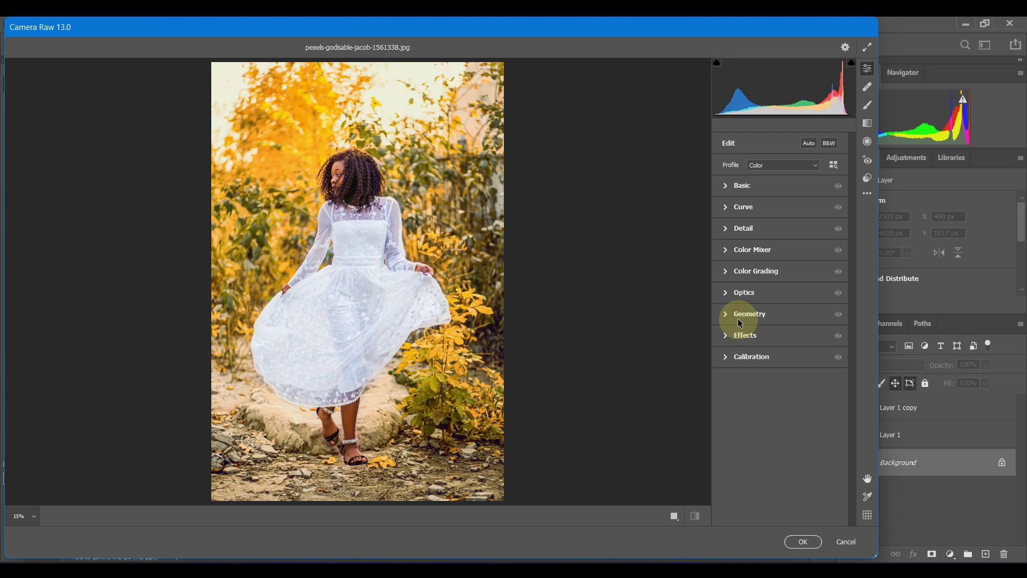
# - In the Background's Calibration settings, keep process Version 5 (Current) and set Blue Primary Hue to +51 and Saturation to +16
pyautogui.click(745, 358)
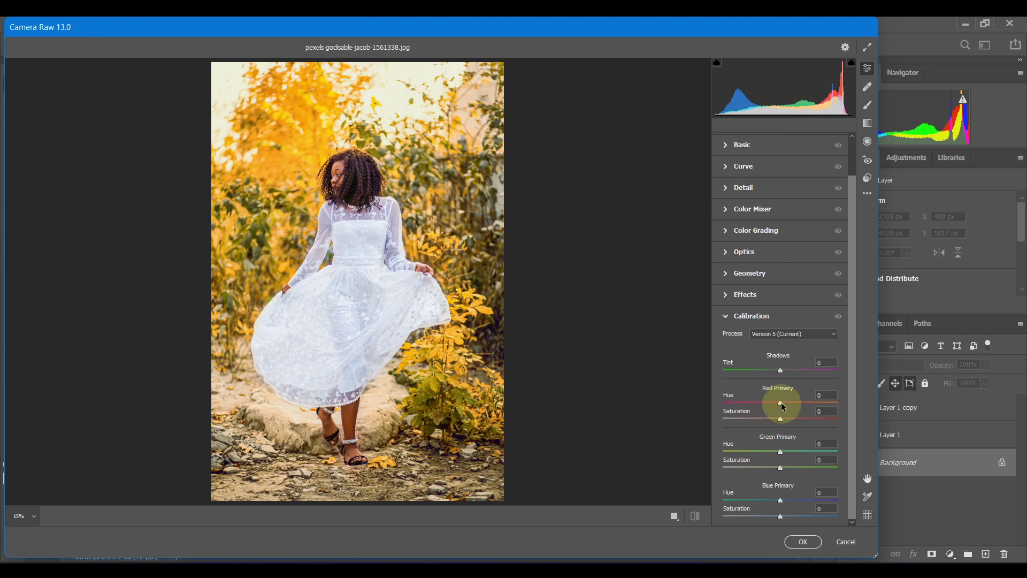
pyautogui.click(810, 330)
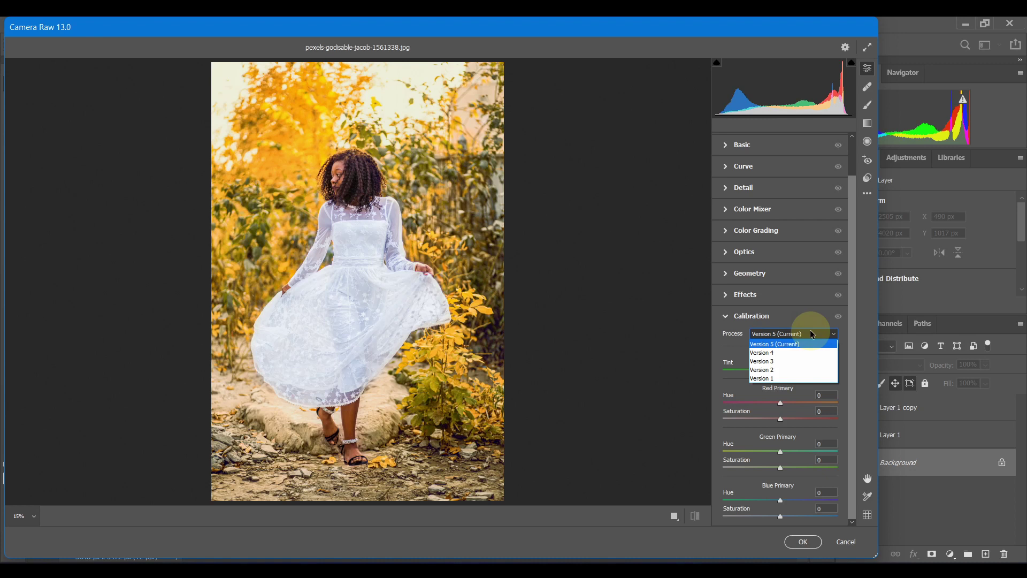
pyautogui.click(801, 310)
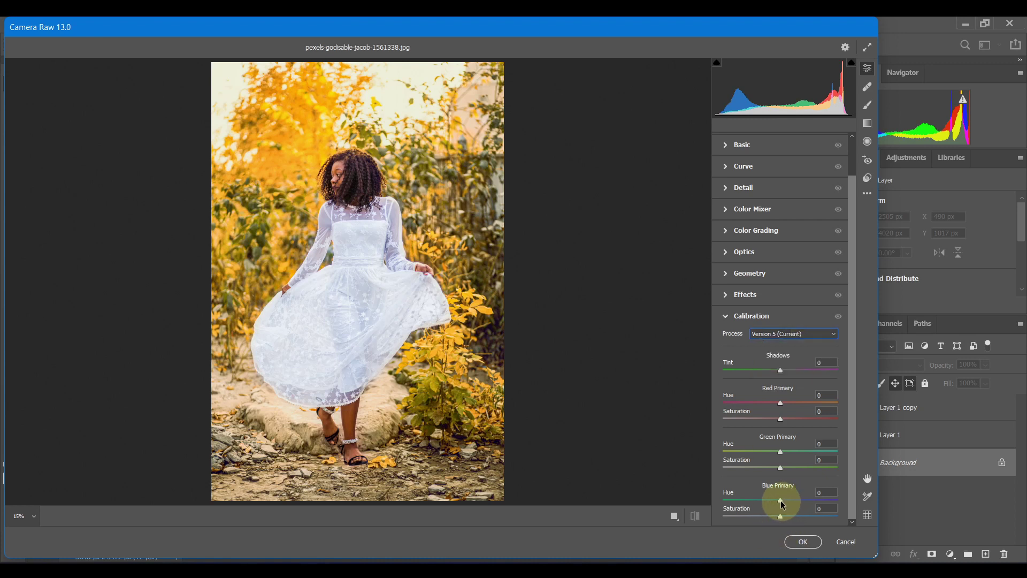
pyautogui.moveTo(781, 501); pyautogui.dragTo(810, 503)
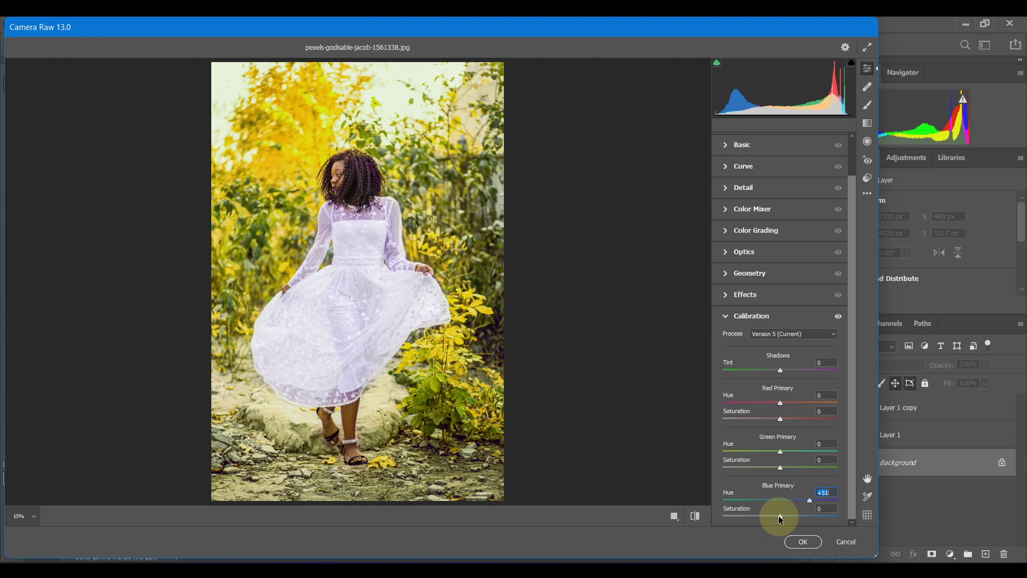
pyautogui.moveTo(780, 518)
pyautogui.mouseDown()
pyautogui.moveTo(762, 519)
pyautogui.moveTo(831, 513)
pyautogui.moveTo(789, 516)
pyautogui.mouseUp()
# - Set Red Primary Hue to -34 and Saturation to +44, and Green Primary Hue to +47 and Saturation to -9
pyautogui.moveTo(781, 397); pyautogui.dragTo(761, 405)
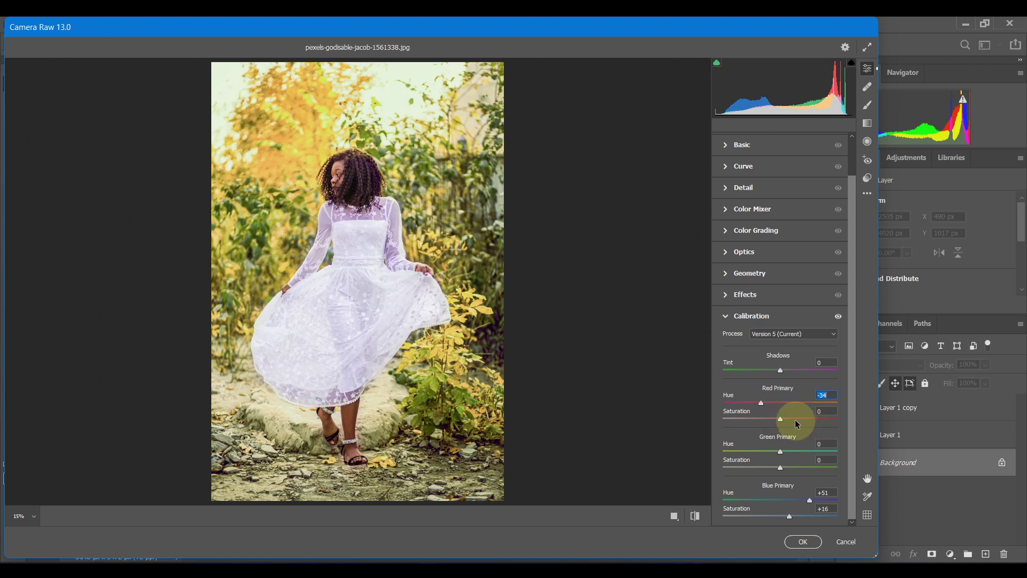
pyautogui.moveTo(779, 419); pyautogui.dragTo(806, 422)
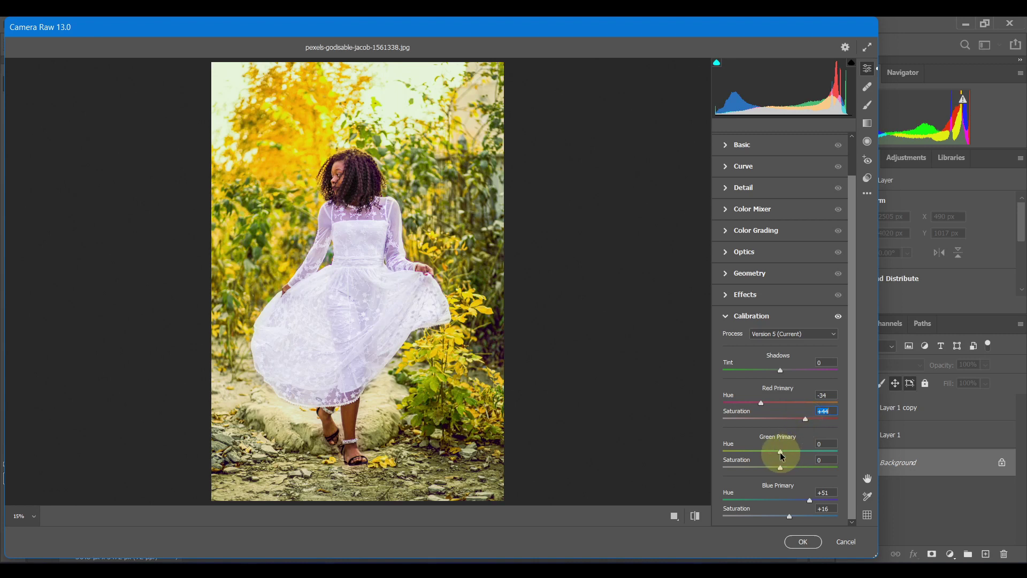
pyautogui.moveTo(781, 456)
pyautogui.mouseDown()
pyautogui.moveTo(801, 454)
pyautogui.moveTo(769, 454)
pyautogui.moveTo(845, 458)
pyautogui.moveTo(797, 452)
pyautogui.moveTo(806, 453)
pyautogui.moveTo(780, 470)
pyautogui.moveTo(800, 466)
pyautogui.moveTo(775, 465)
pyautogui.mouseUp()
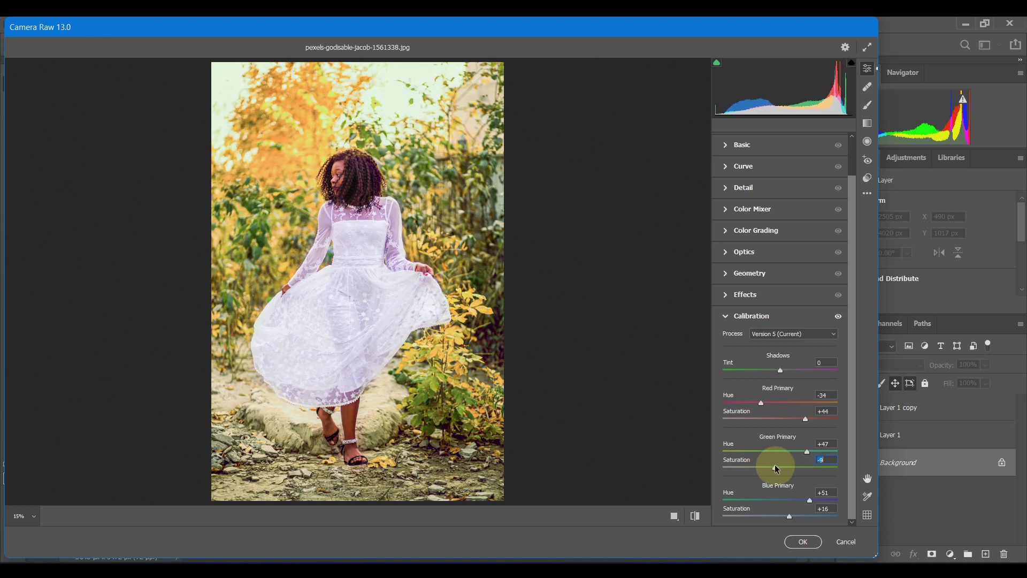
# - Compare the photo with the Calibration adjustments switched off and on several times, leaving them on
pyautogui.click(838, 316)
pyautogui.click(838, 317)
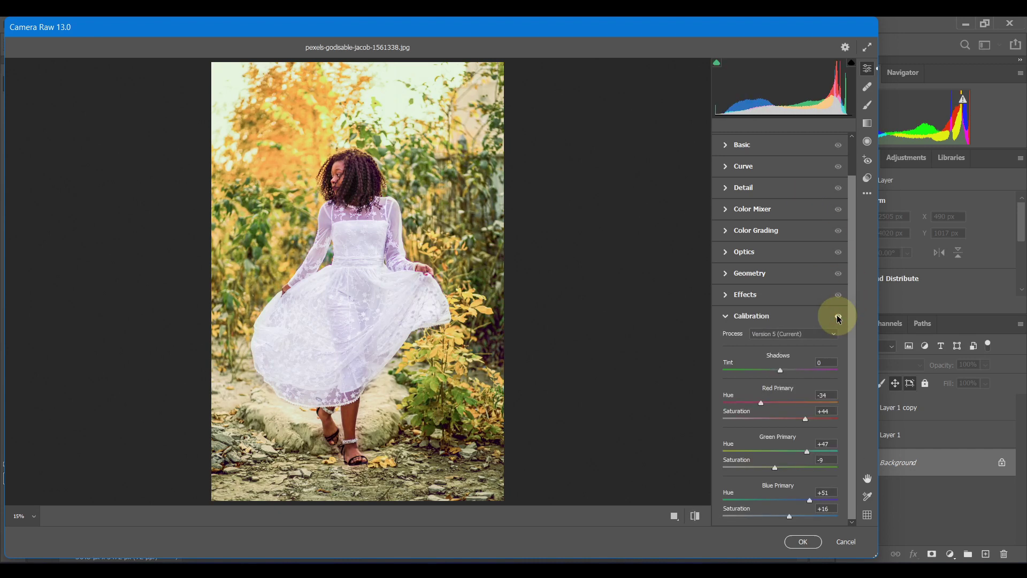
pyautogui.click(839, 316)
pyautogui.click(839, 316)
pyautogui.click(838, 316)
pyautogui.click(839, 316)
pyautogui.click(838, 316)
# - In the Basic adjustments, set Highlights to -100, Whites to -100, Exposure to +0.20 and Dehaze to +35
pyautogui.scroll(1, 791, 221)
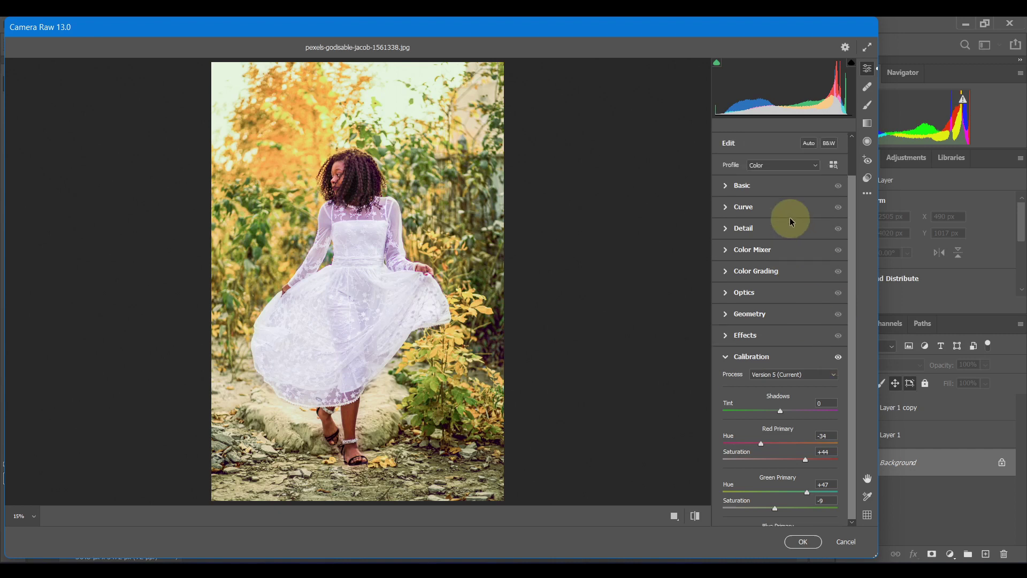
pyautogui.click(770, 185)
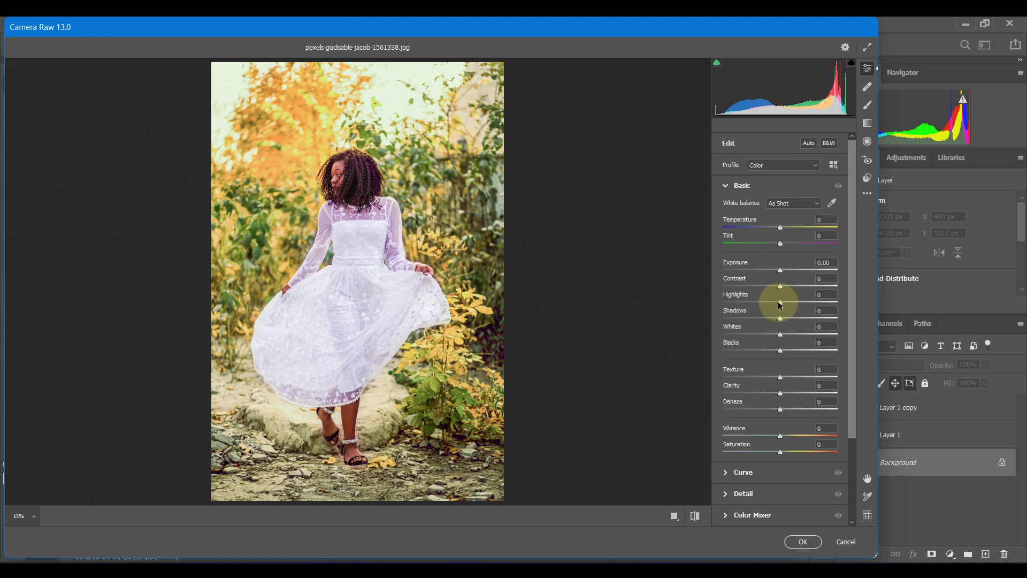
pyautogui.moveTo(782, 305); pyautogui.dragTo(723, 301)
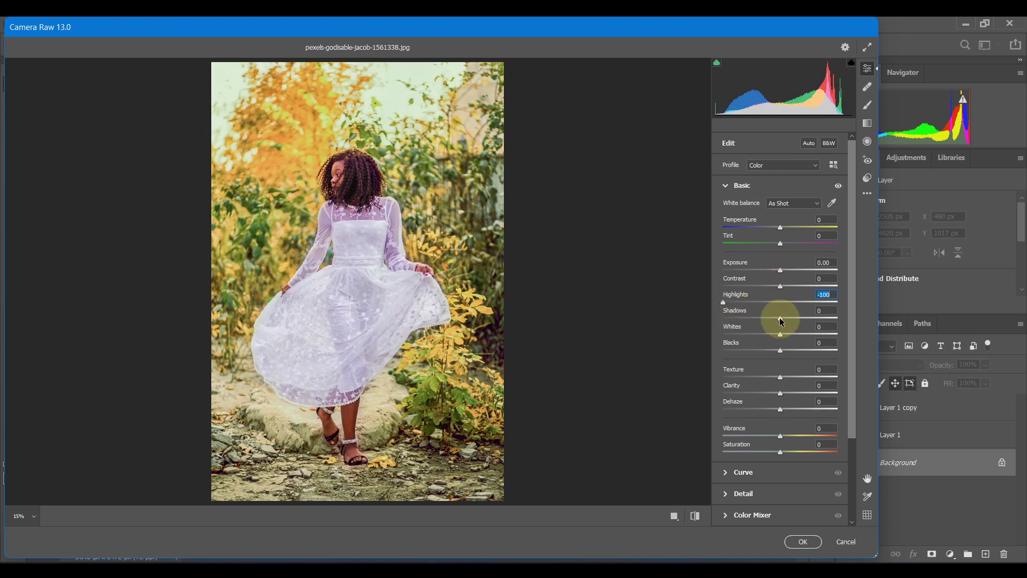
pyautogui.moveTo(780, 336); pyautogui.dragTo(711, 335)
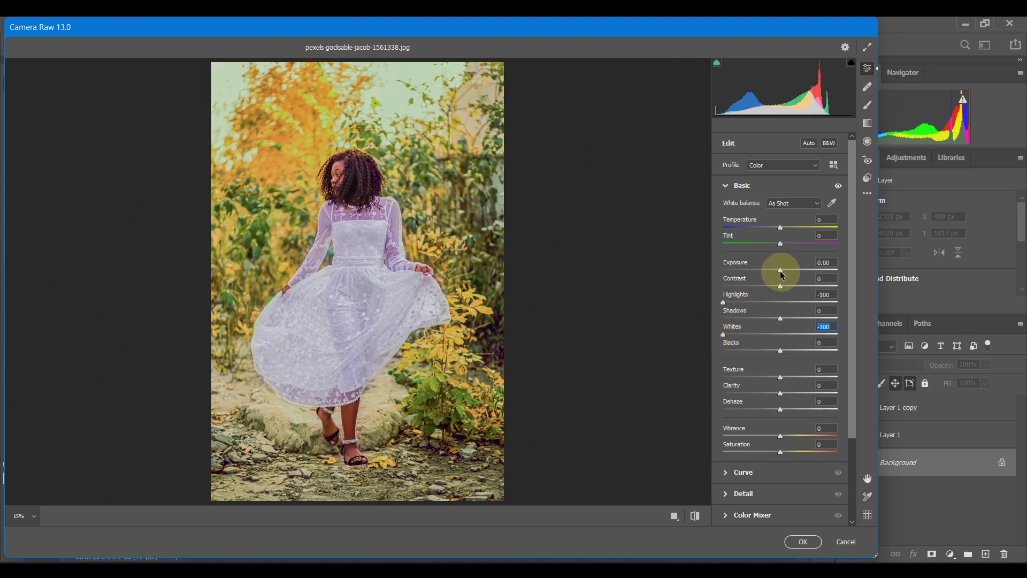
pyautogui.moveTo(781, 273); pyautogui.dragTo(782, 273)
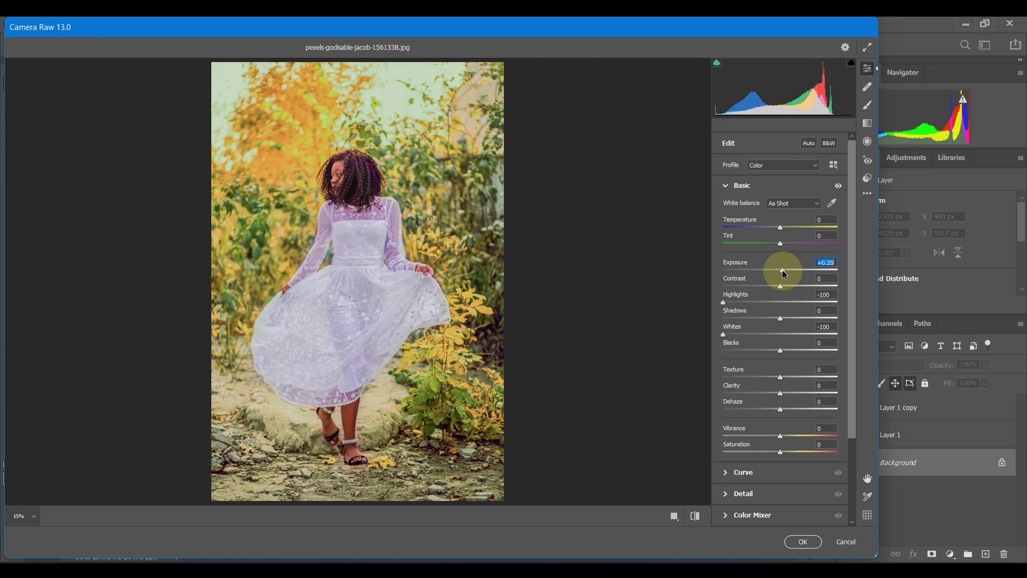
pyautogui.moveTo(781, 410); pyautogui.dragTo(802, 411)
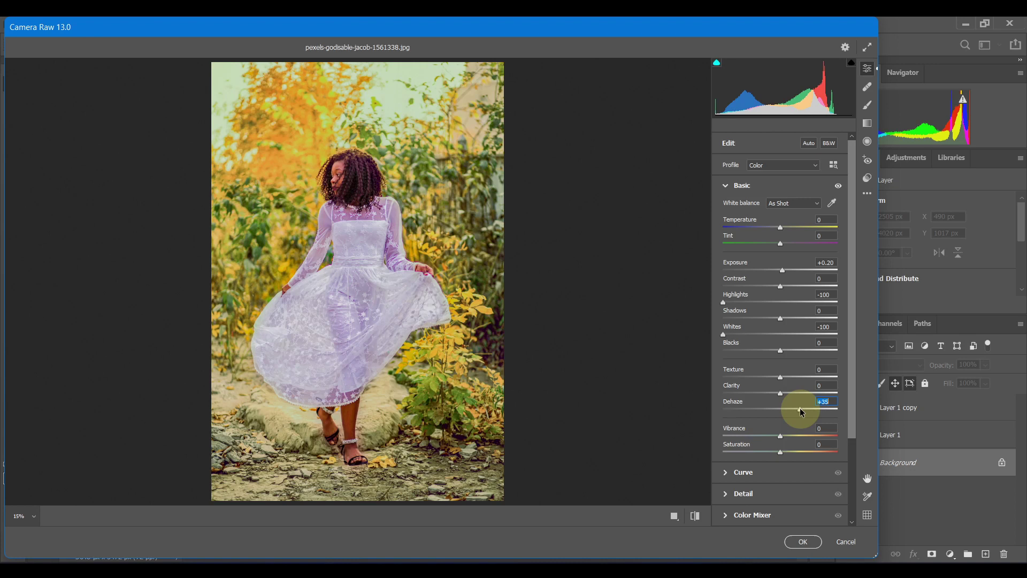
# - Check the Basic adjustments against the unedited version, set Vibrance to -24 and Saturation to -3, and apply the filter to the Background
pyautogui.click(838, 186)
pyautogui.click(839, 185)
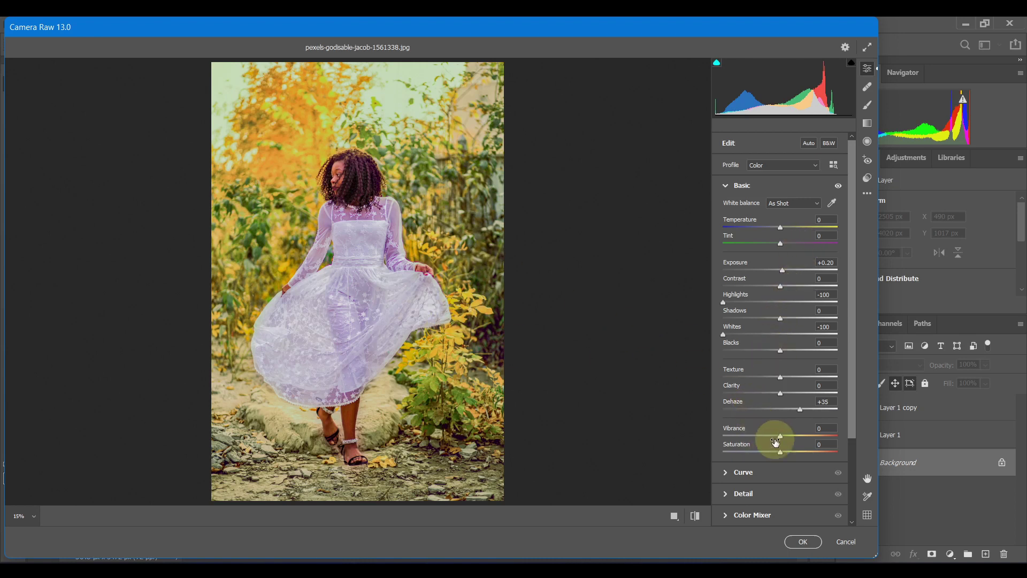
pyautogui.moveTo(780, 436)
pyautogui.mouseDown()
pyautogui.moveTo(767, 438)
pyautogui.moveTo(777, 453)
pyautogui.mouseUp()
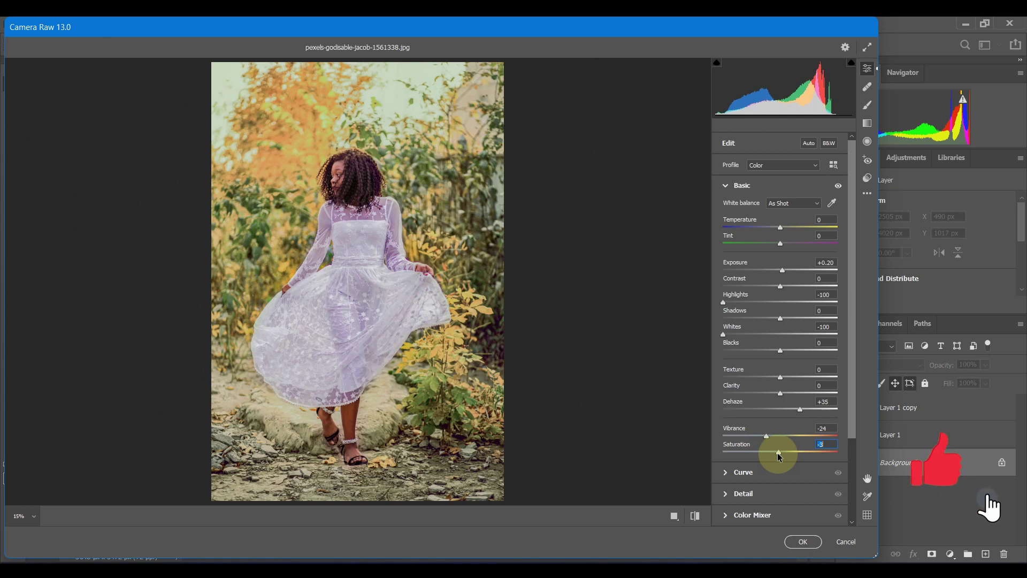
pyautogui.click(807, 543)
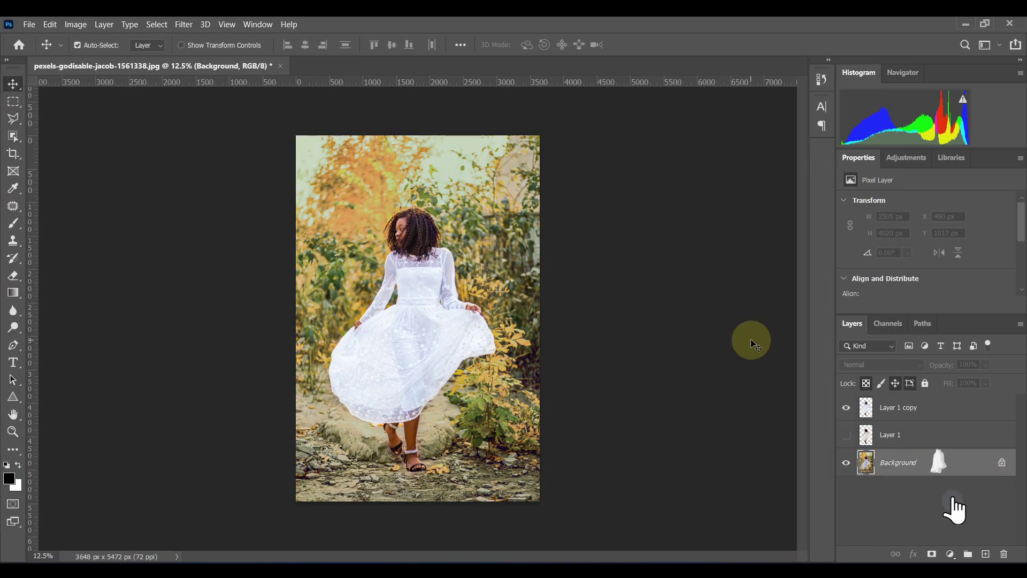
# - Compare the regraded photo with Layer 1 copy hidden and shown, leaving the layer visible, and review the woman closer up
pyautogui.click(846, 408)
pyautogui.click(846, 408)
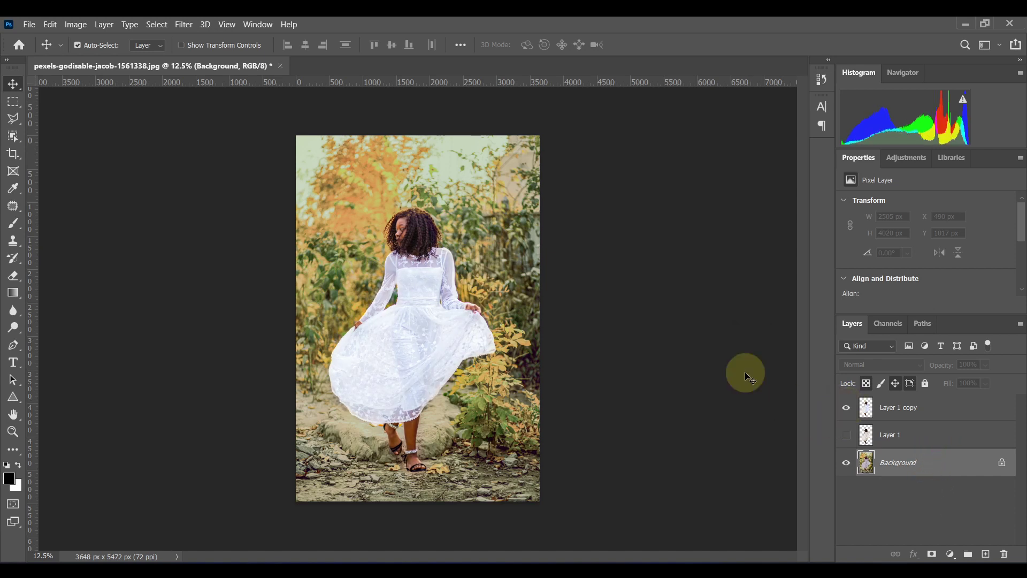
pyautogui.hotkey('ctrl', '+')
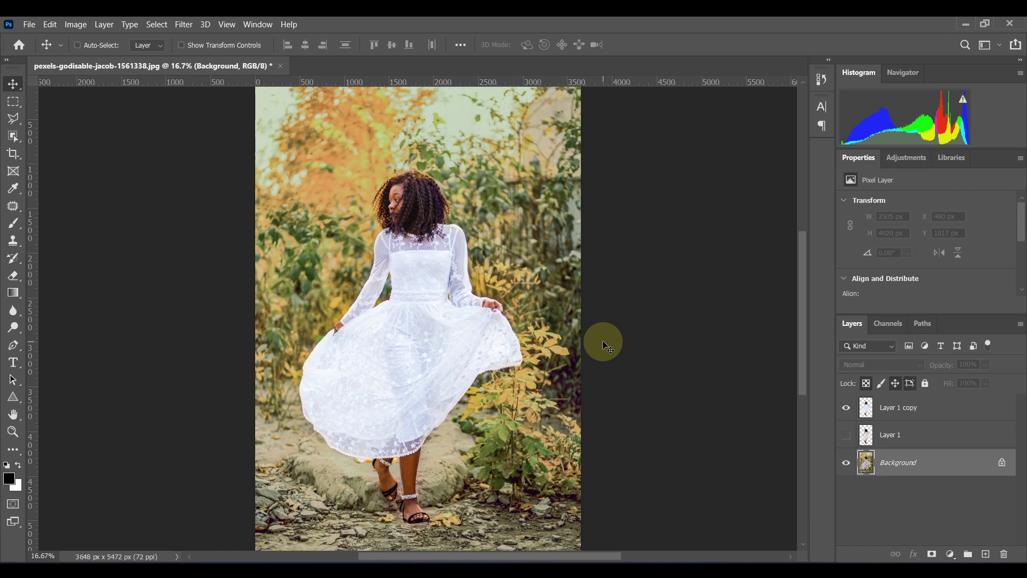
# - Open Curves on the Background layer and lower the highlights with an RGB curve point at input 208, output 191
pyautogui.hotkey('ctrl', '-')
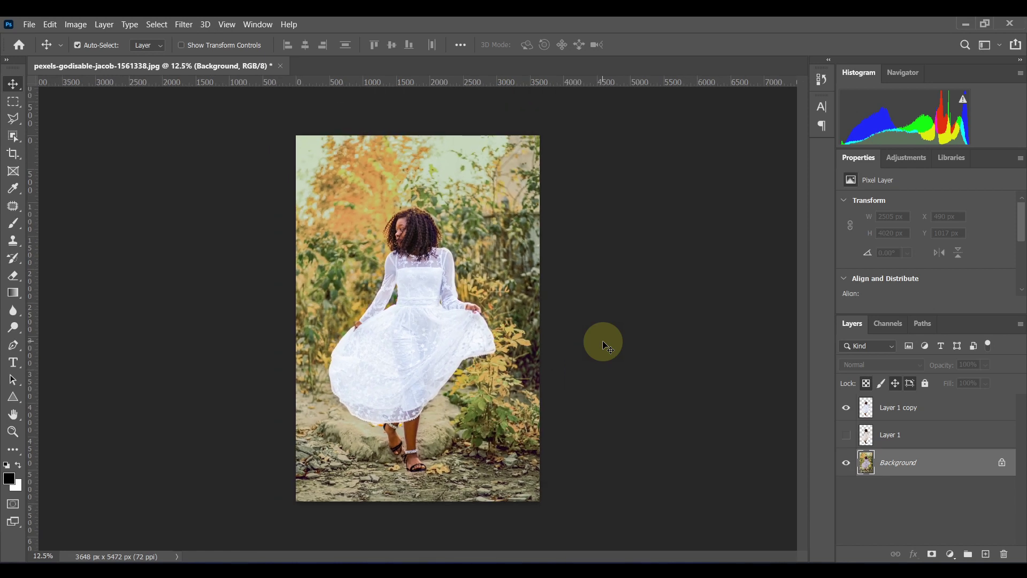
pyautogui.click(898, 408)
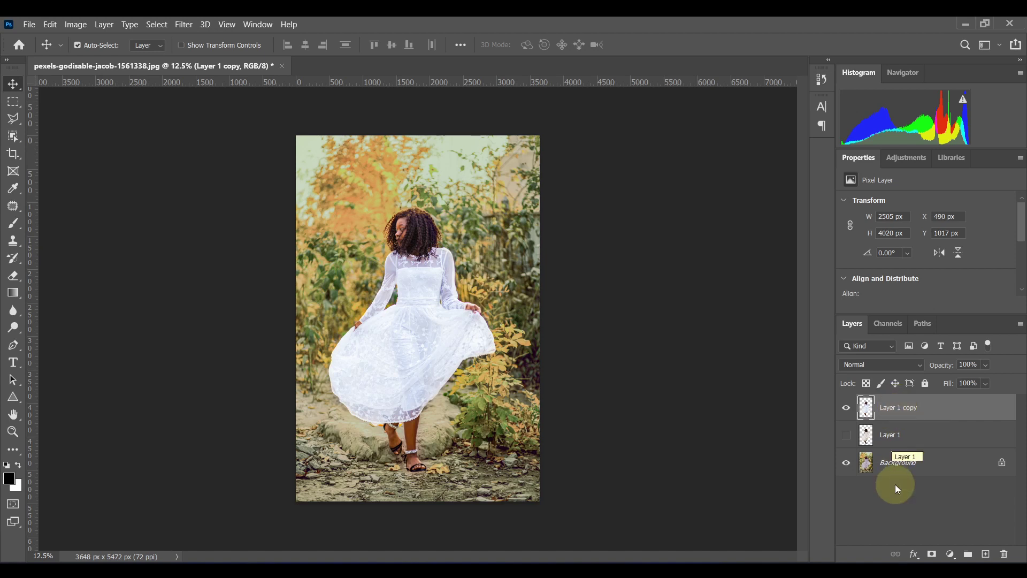
pyautogui.click(899, 465)
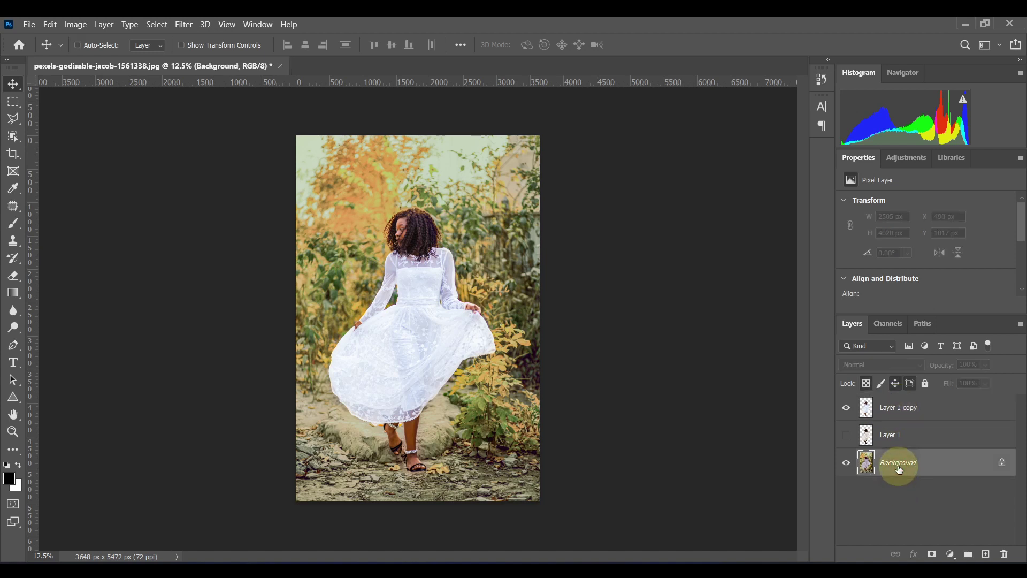
pyautogui.hotkey('ctrl', 'm')
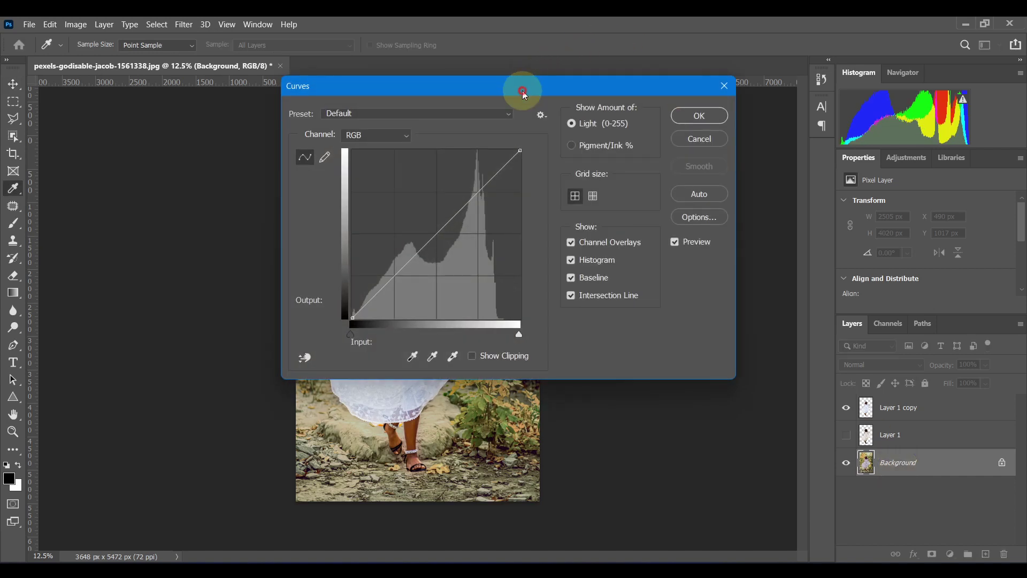
pyautogui.moveTo(522, 91); pyautogui.dragTo(775, 115)
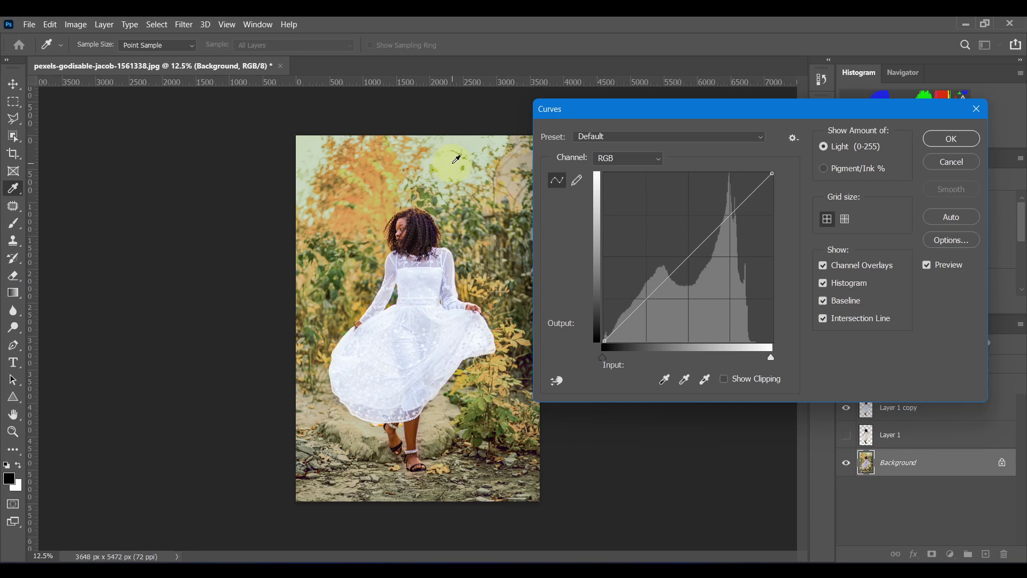
pyautogui.click(453, 163)
pyautogui.click(455, 159)
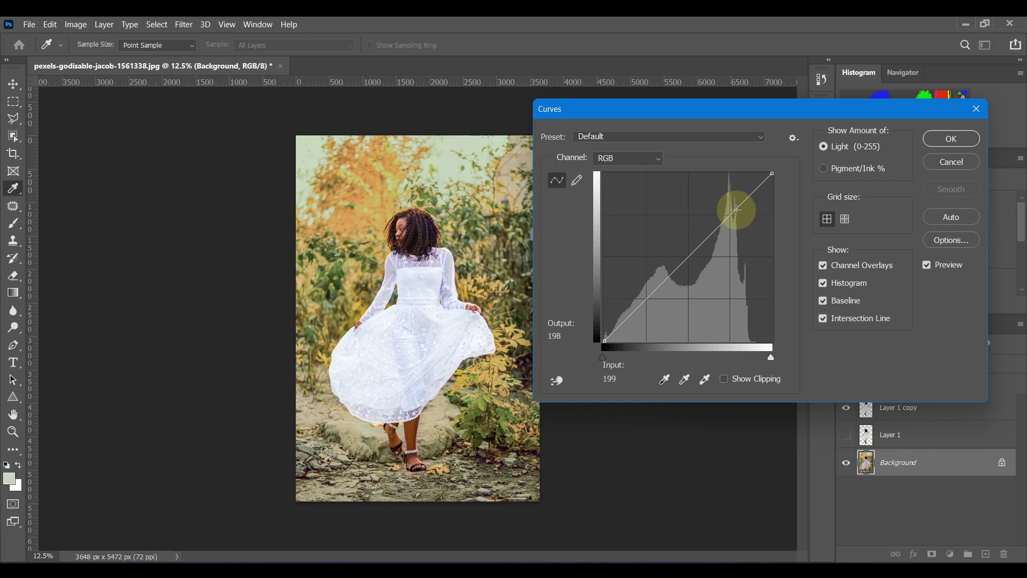
pyautogui.moveTo(736, 210); pyautogui.dragTo(742, 215)
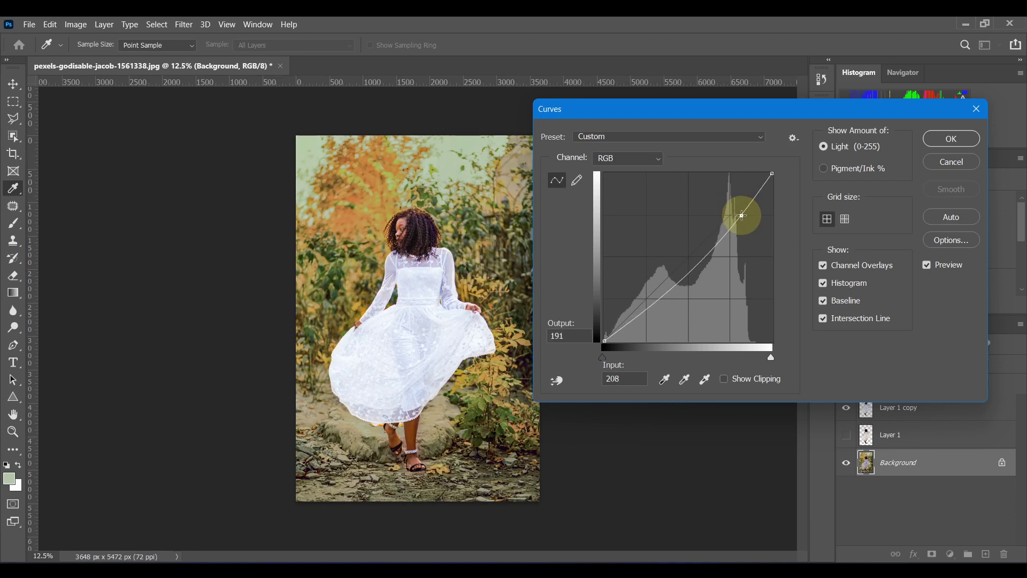
# - Add a shadow point at input 38, output 35 to the Background's curve and apply the Curves adjustment
pyautogui.click(630, 317)
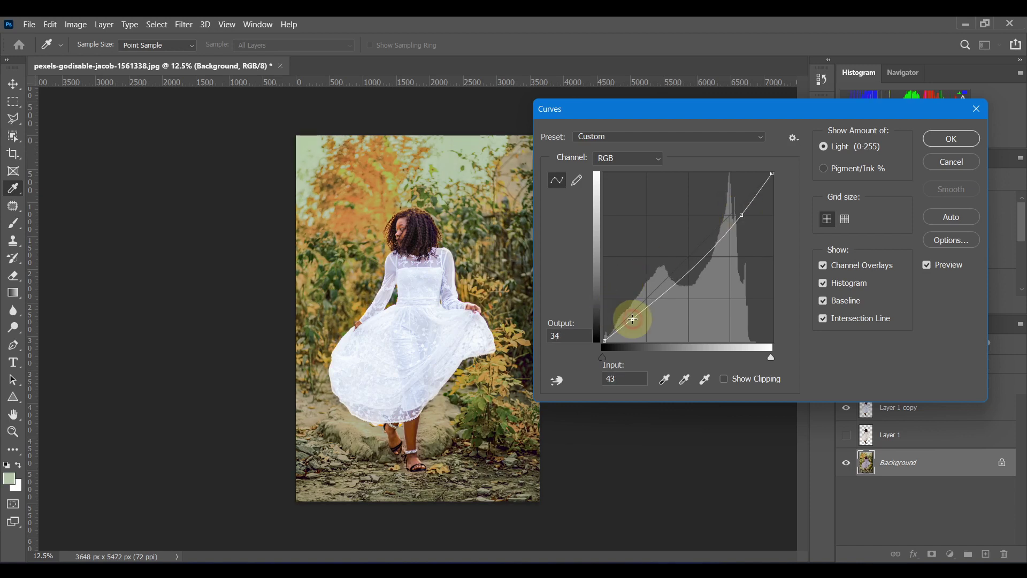
pyautogui.moveTo(631, 316); pyautogui.dragTo(628, 318)
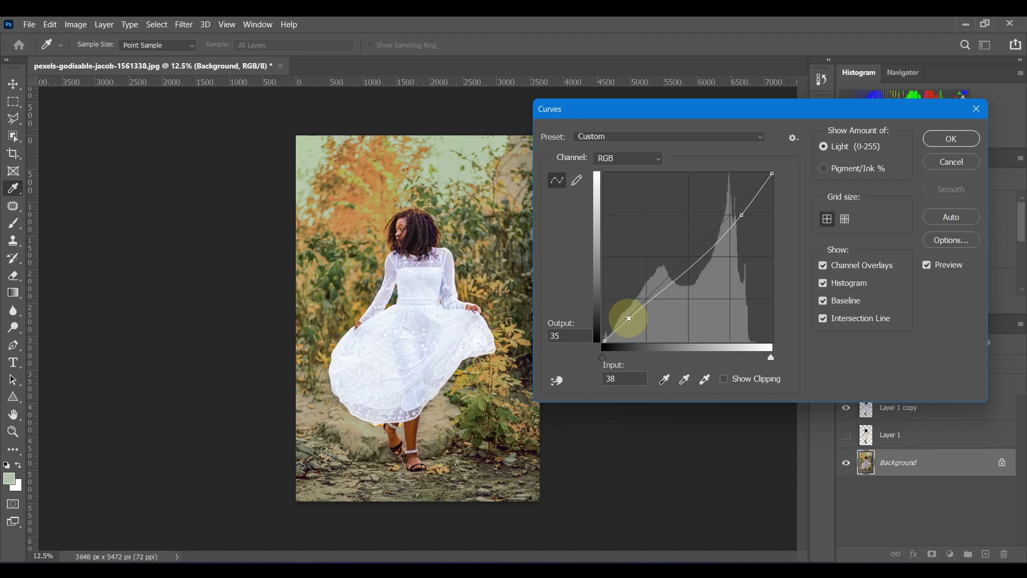
pyautogui.click(948, 141)
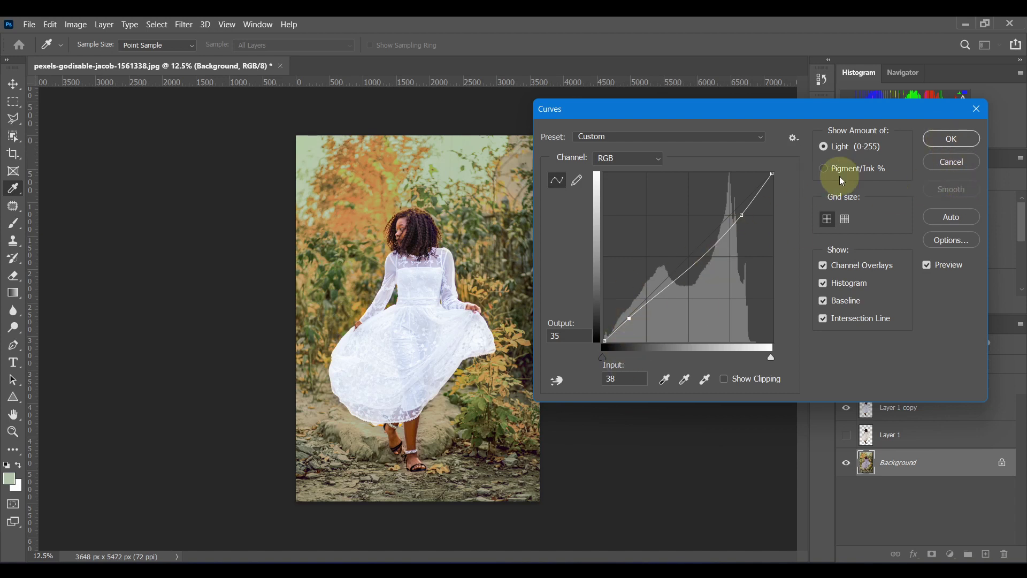
pyautogui.click(947, 138)
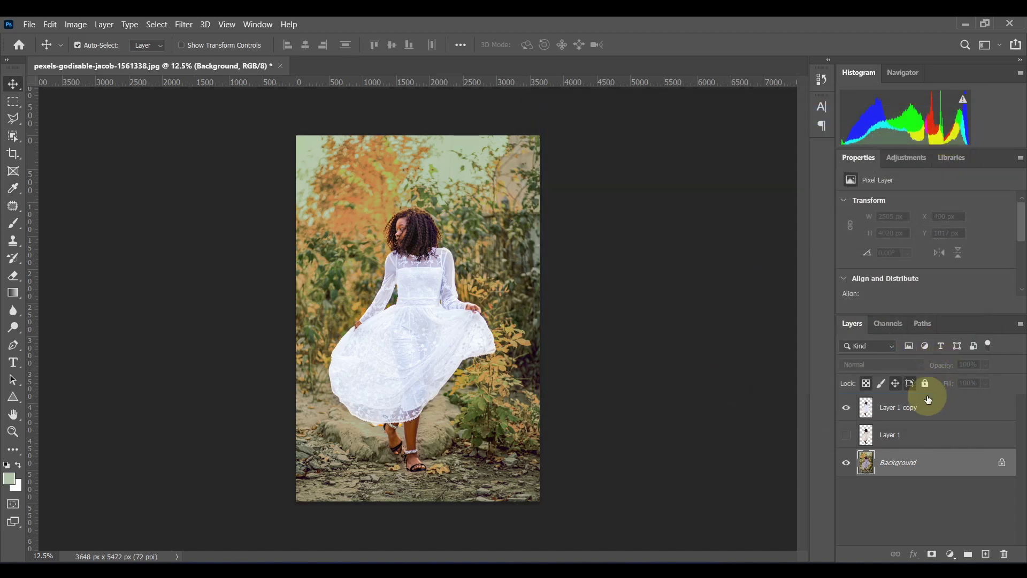
# - Open Curves on Layer 1 copy and set a highlight point at input 227, output 213 and a shadow point at input 37, output 36
pyautogui.click(903, 410)
pyautogui.hotkey('ctrl', 'm')
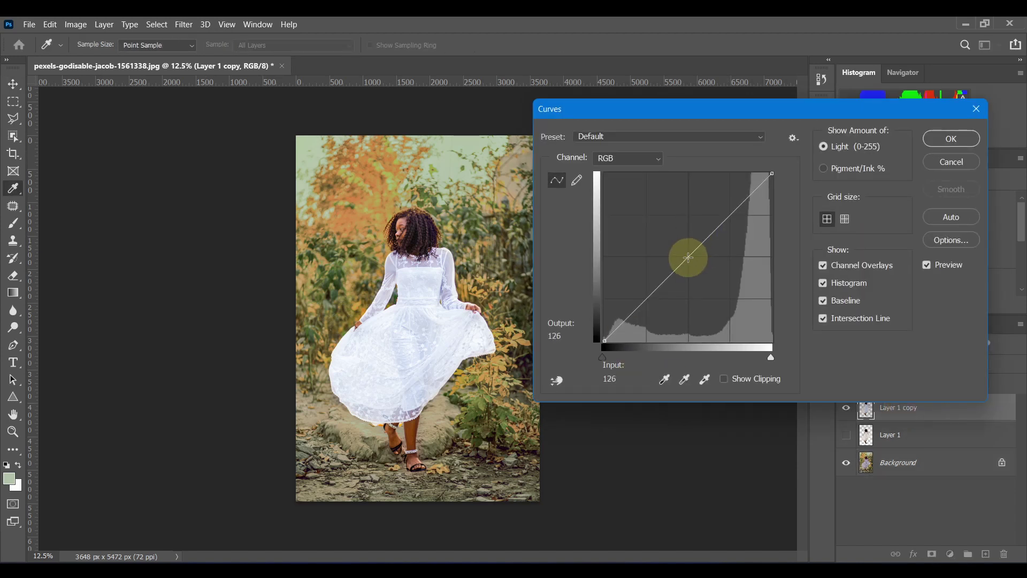
pyautogui.keyDown('ctrl'); pyautogui.click(421, 282); pyautogui.keyUp('ctrl')
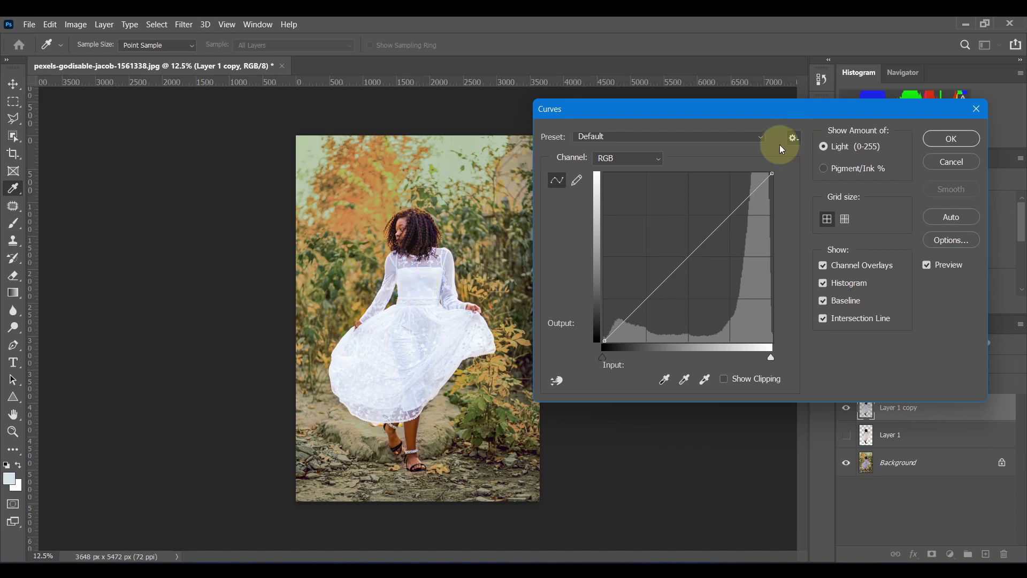
pyautogui.moveTo(752, 193); pyautogui.dragTo(754, 200)
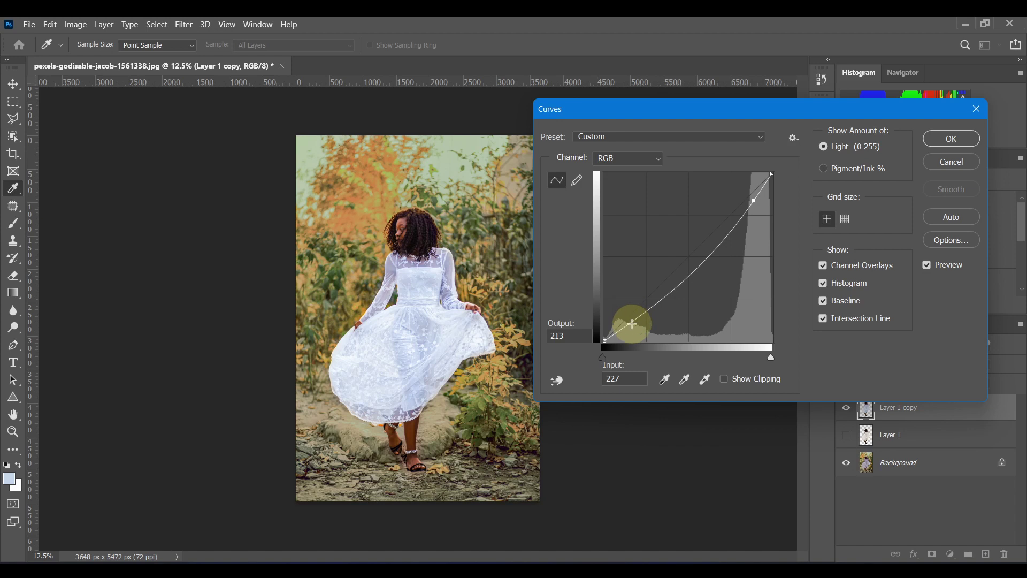
pyautogui.click(632, 323)
pyautogui.moveTo(632, 324); pyautogui.dragTo(628, 316)
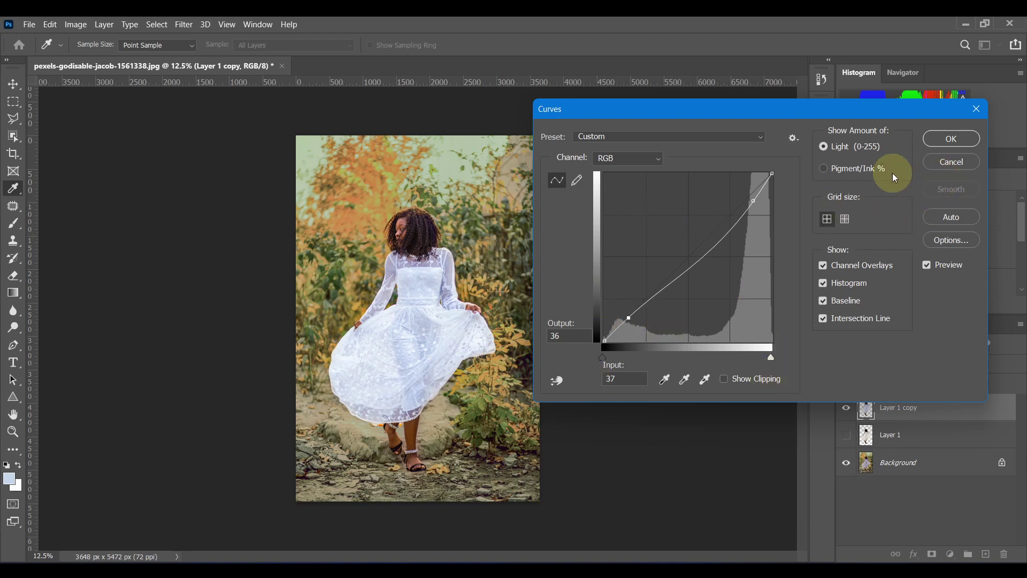
# - Compare the woman's curve with the preview off and on, add a midtone point at input 126, output 116, and apply it
pyautogui.click(929, 264)
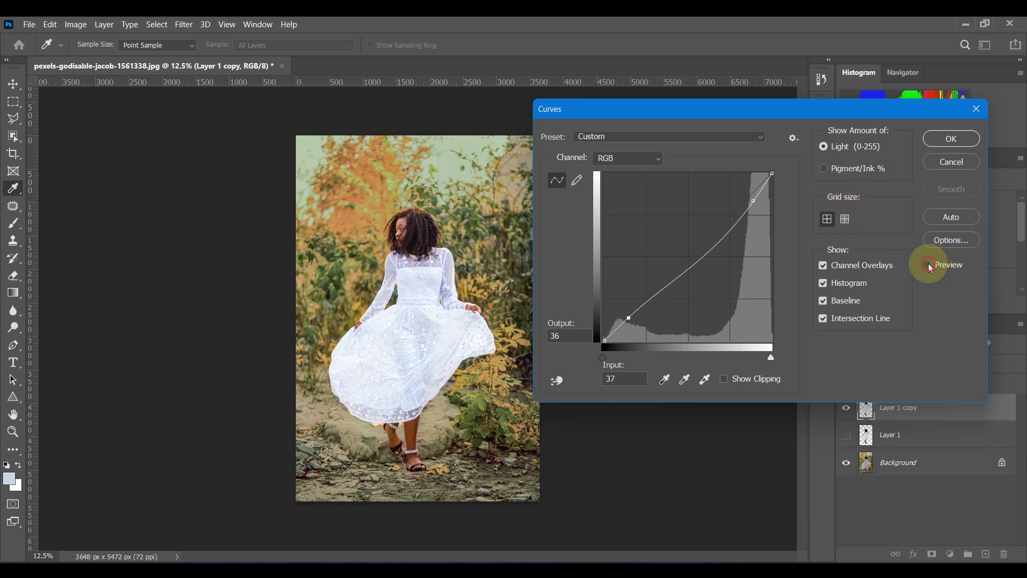
pyautogui.click(928, 265)
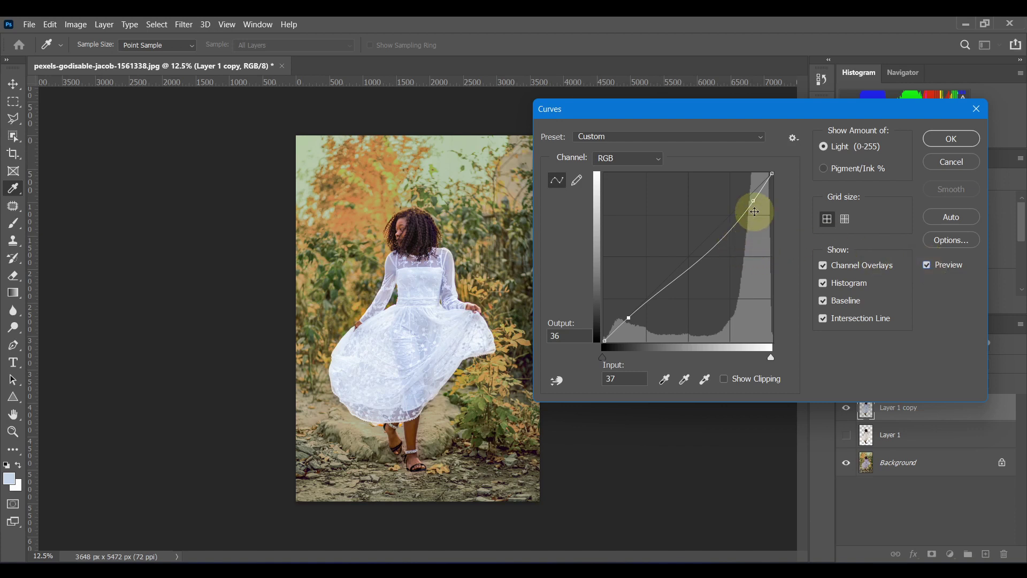
pyautogui.click(752, 201)
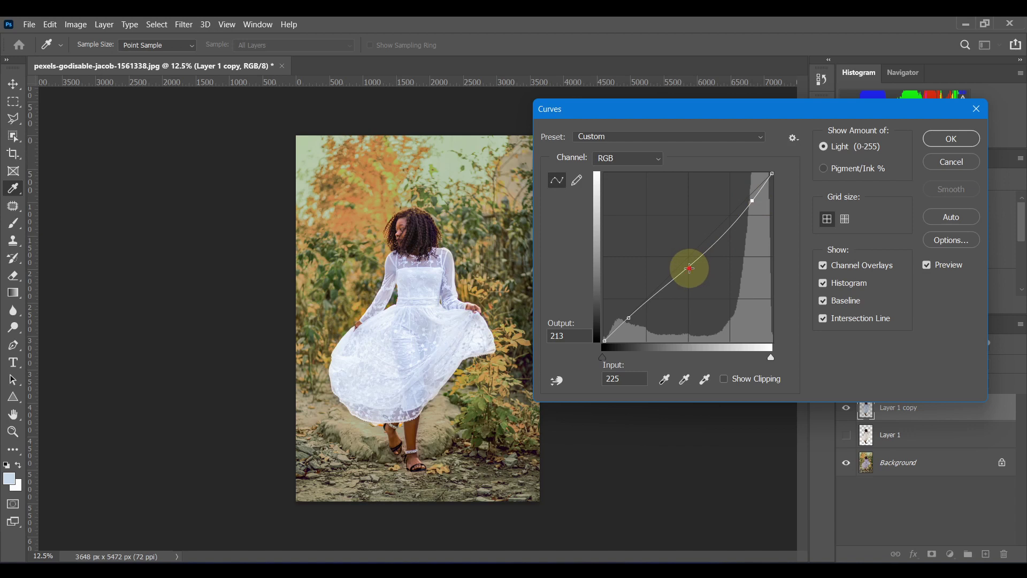
pyautogui.click(687, 263)
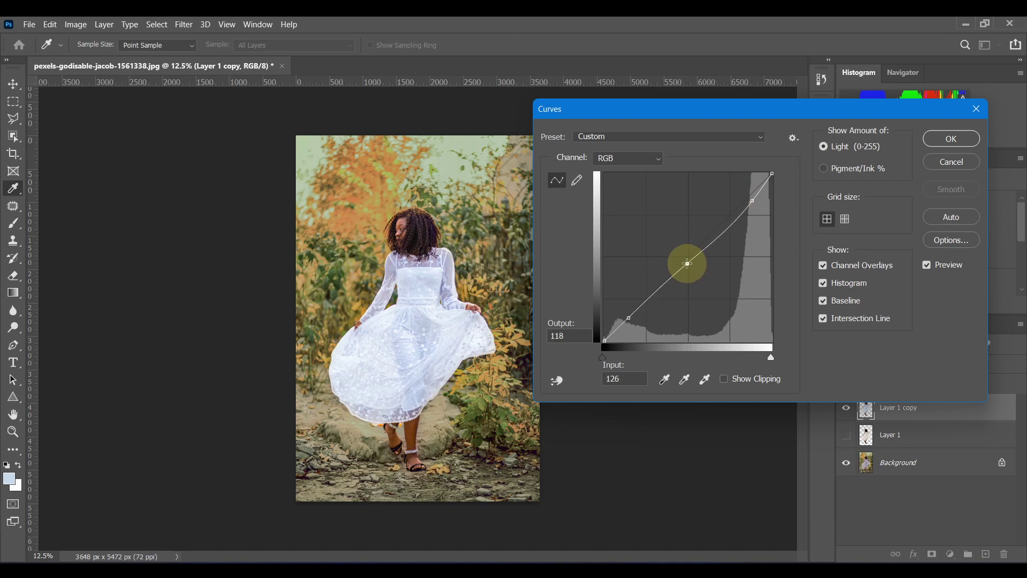
pyautogui.moveTo(687, 263); pyautogui.dragTo(688, 265)
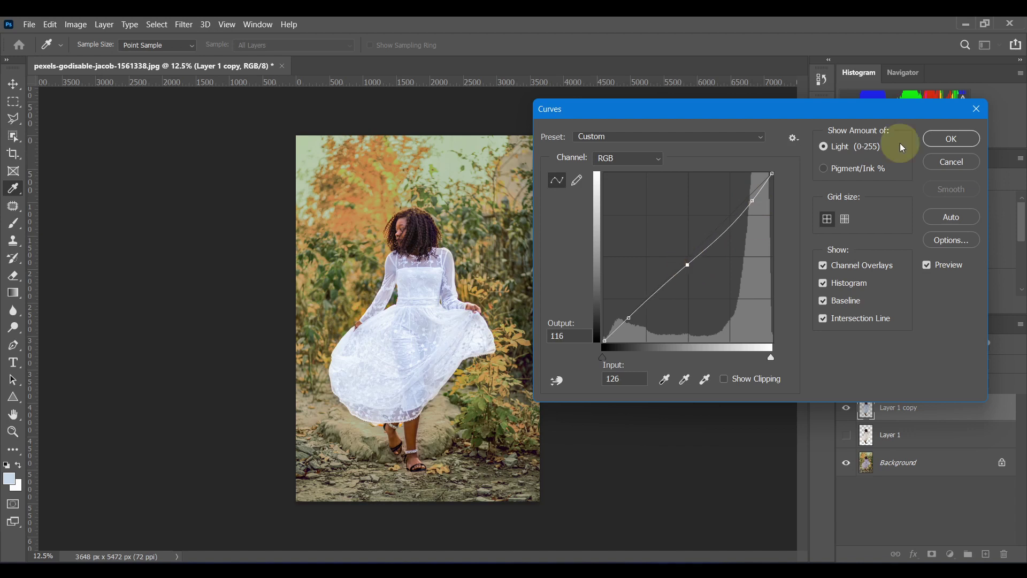
pyautogui.click(950, 139)
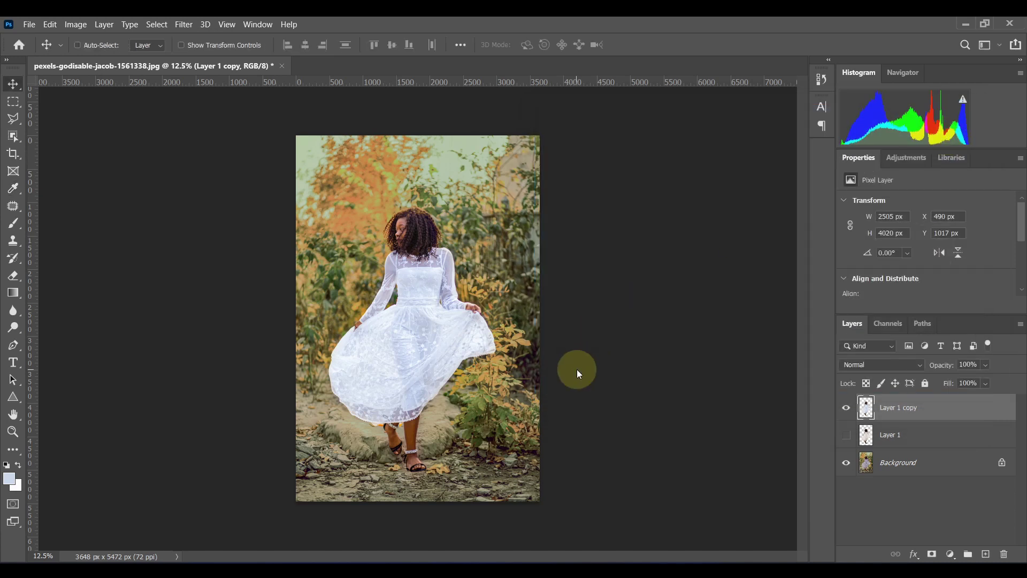
# - Open the Save As dialog for the photo and cancel it without saving
pyautogui.hotkey('ctrl', 'shift', 's')
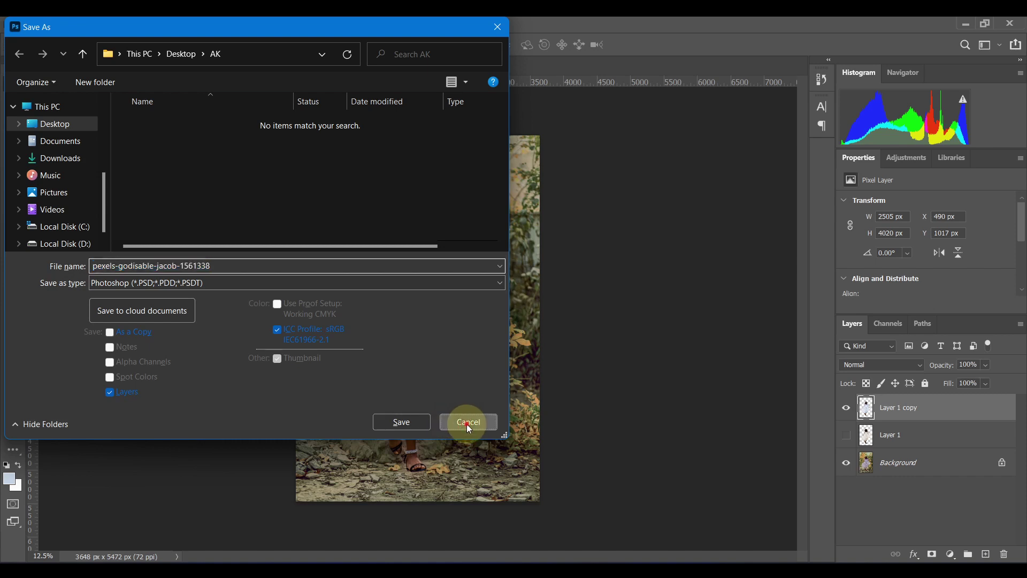
pyautogui.click(467, 423)
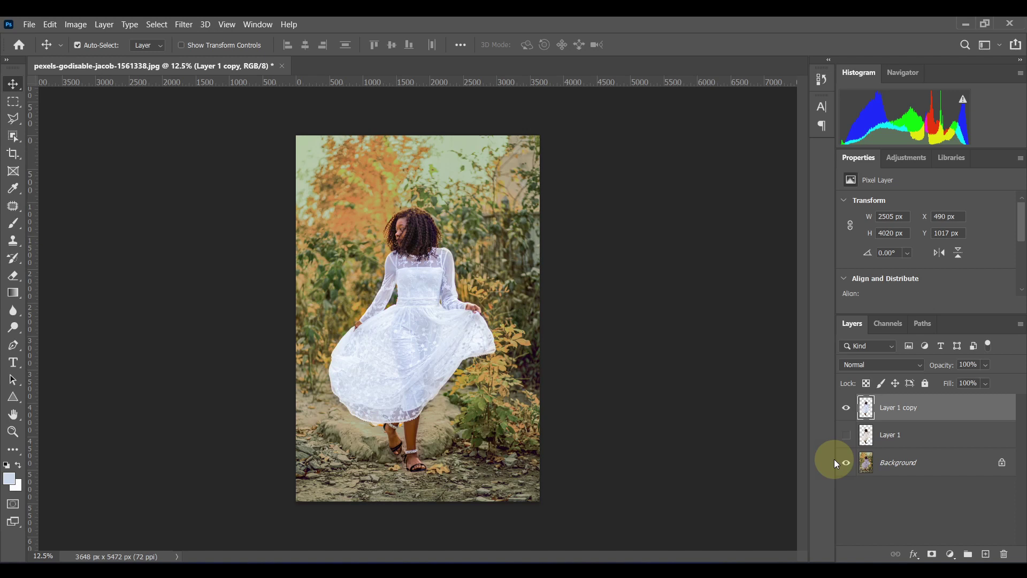
# - Raise the display brightness to judge the photo on a brighter screen
pyautogui.press('XF86MonBrightnessDown')
pyautogui.press('XF86MonBrightnessUp')
pyautogui.press('XF86MonBrightnessUp')
pyautogui.press('XF86MonBrightnessUp')
pyautogui.press('XF86MonBrightnessUp')
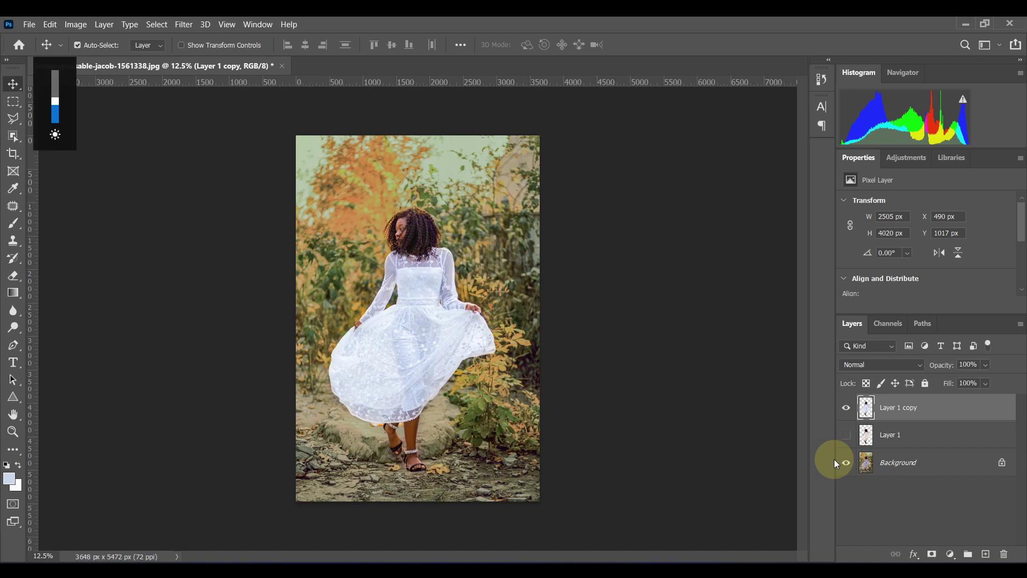
pyautogui.press('XF86MonBrightnessUp')
pyautogui.press('XF86MonBrightnessUp')
pyautogui.press('XF86MonBrightnessUp')
pyautogui.press('XF86MonBrightnessUp')
pyautogui.press('XF86MonBrightnessUp')
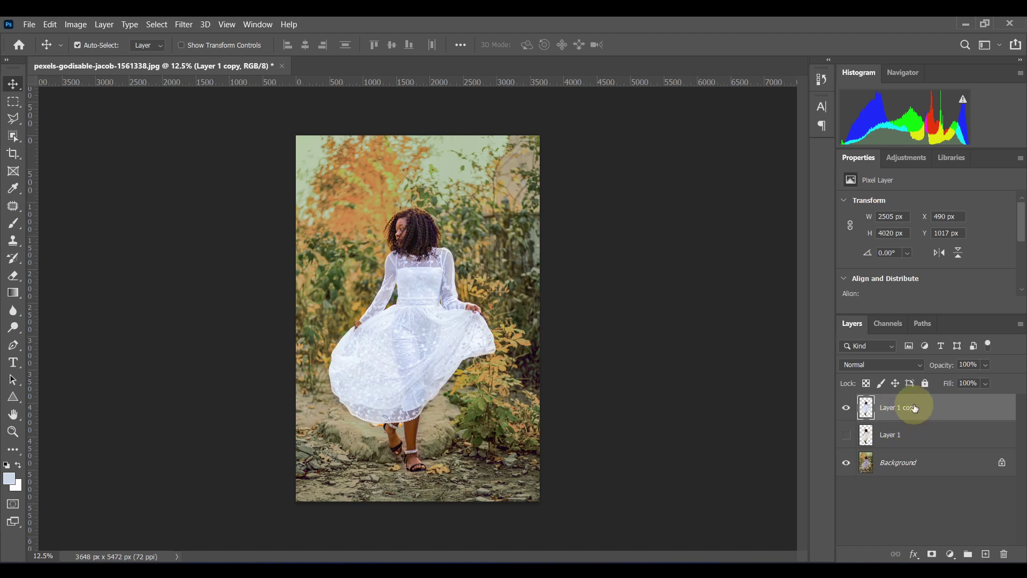
# - Darken the Background layer again with Curves, using a midtone point at input 131, output 104, and apply it
pyautogui.click(898, 466)
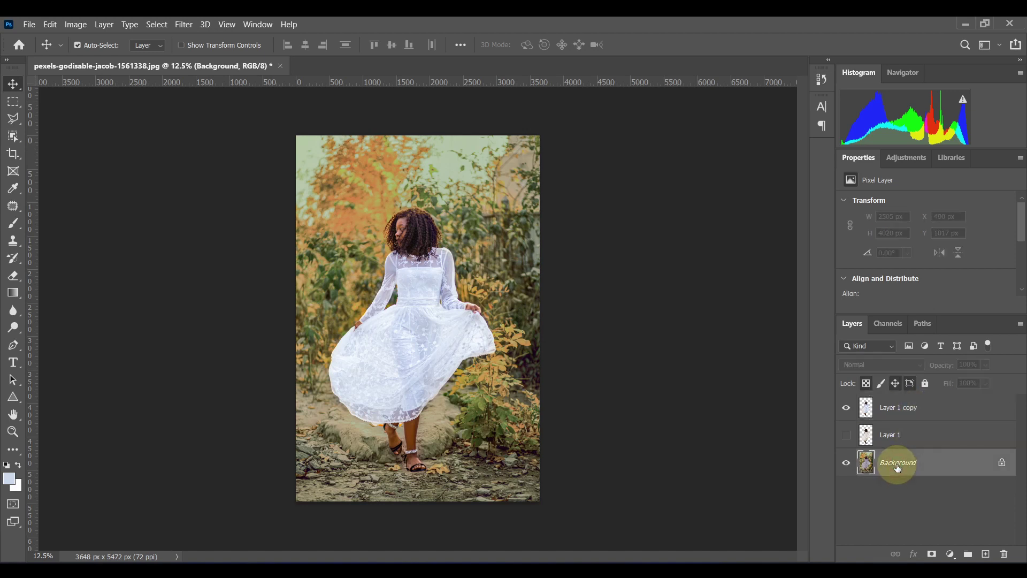
pyautogui.hotkey('ctrl', 'm')
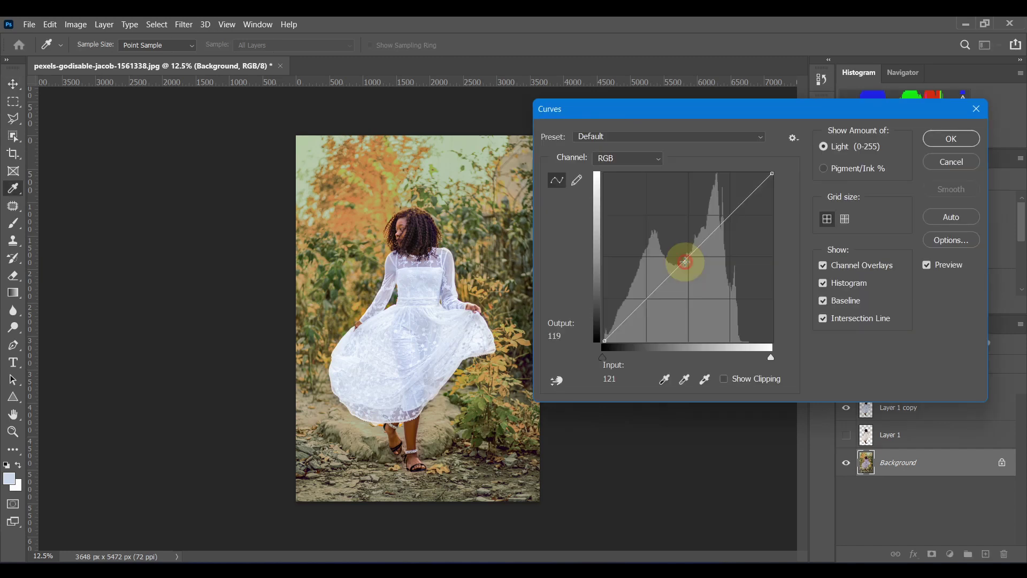
pyautogui.click(685, 263)
pyautogui.moveTo(697, 273); pyautogui.dragTo(700, 274)
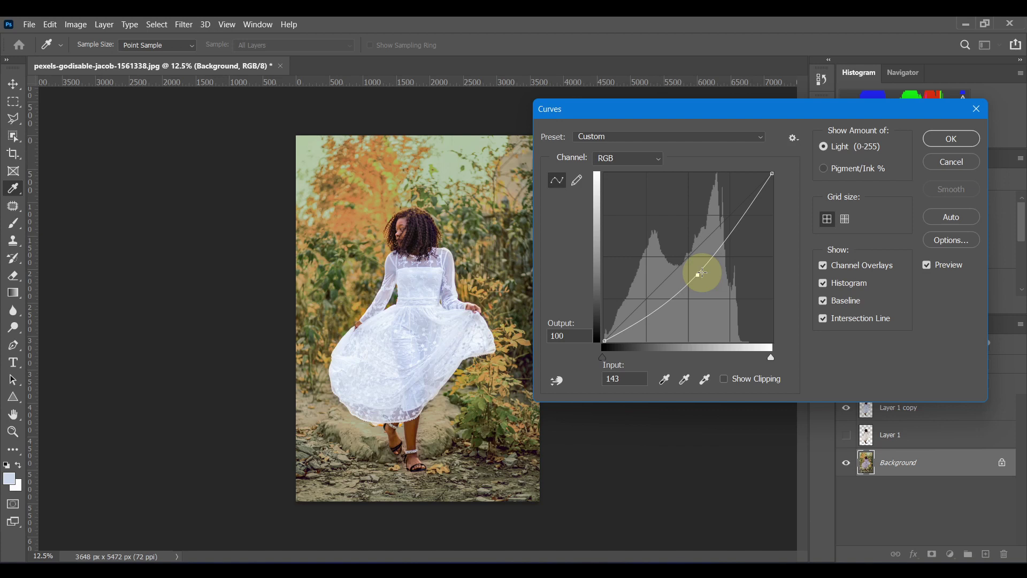
pyautogui.moveTo(701, 273); pyautogui.dragTo(694, 272)
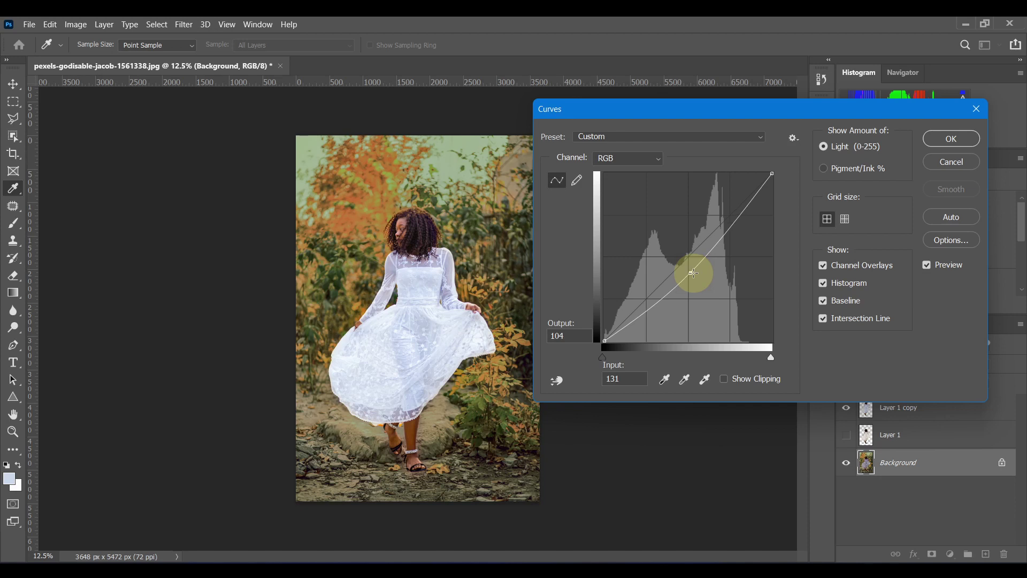
pyautogui.click(946, 151)
pyautogui.click(945, 140)
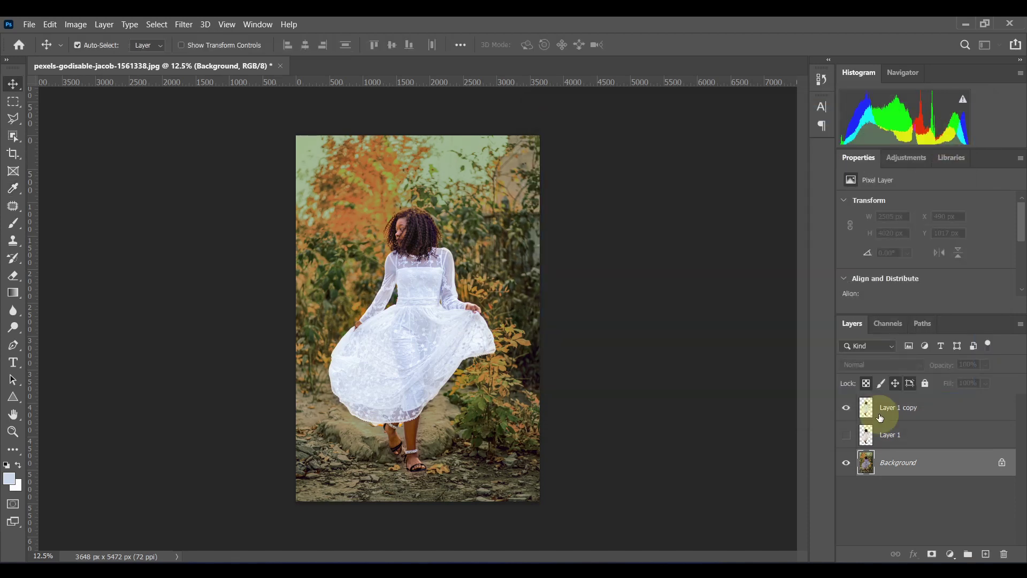
# - Open Curves for Layer 1 copy and add a midtone point at input 140, output 108
pyautogui.click(888, 409)
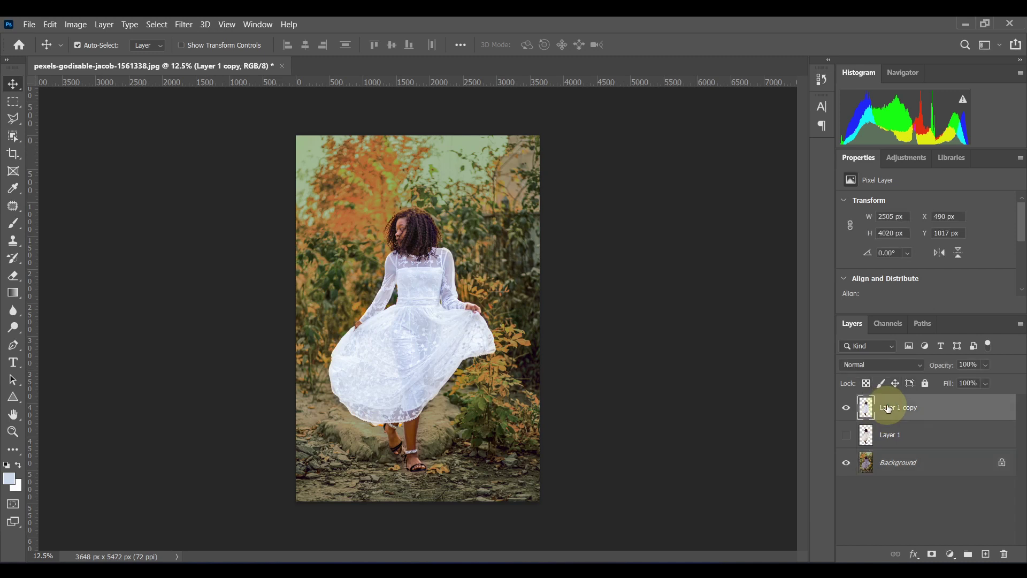
pyautogui.hotkey('ctrl', 'm')
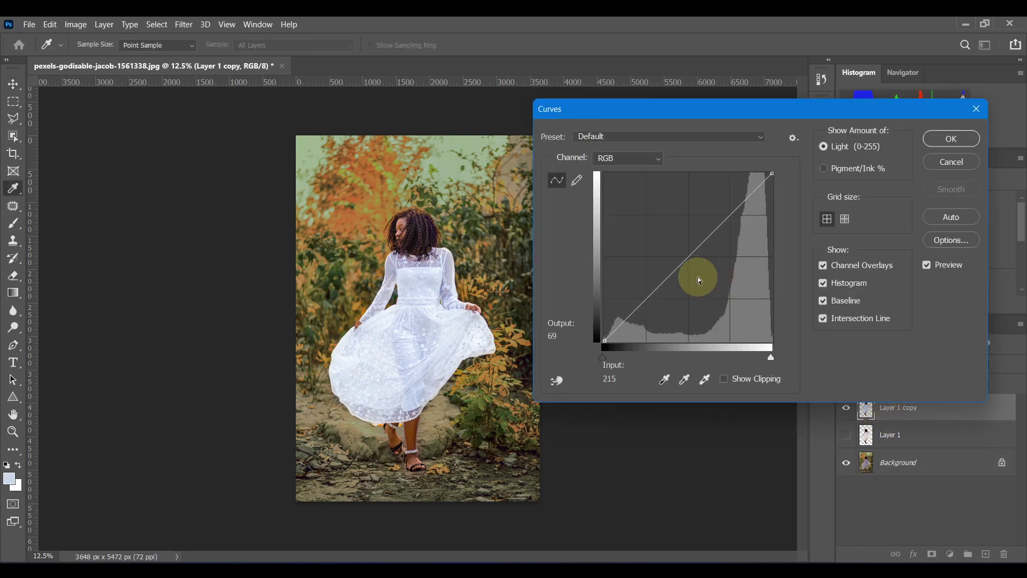
pyautogui.click(690, 259)
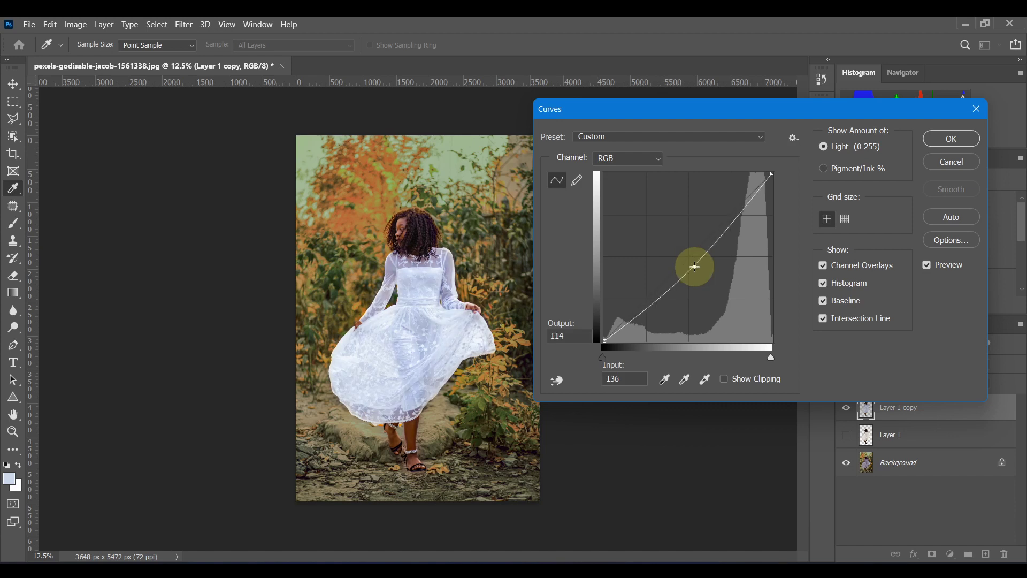
pyautogui.moveTo(695, 266); pyautogui.dragTo(697, 271)
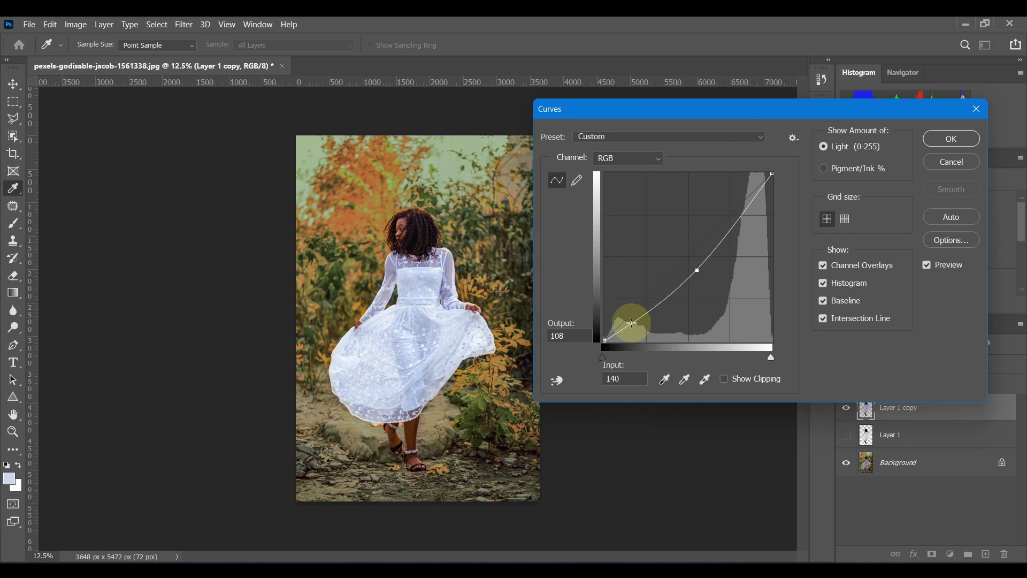
# - Add a shadow point at input 51, output 41 to the woman's curve and apply the adjustment
pyautogui.moveTo(629, 328); pyautogui.dragTo(639, 308)
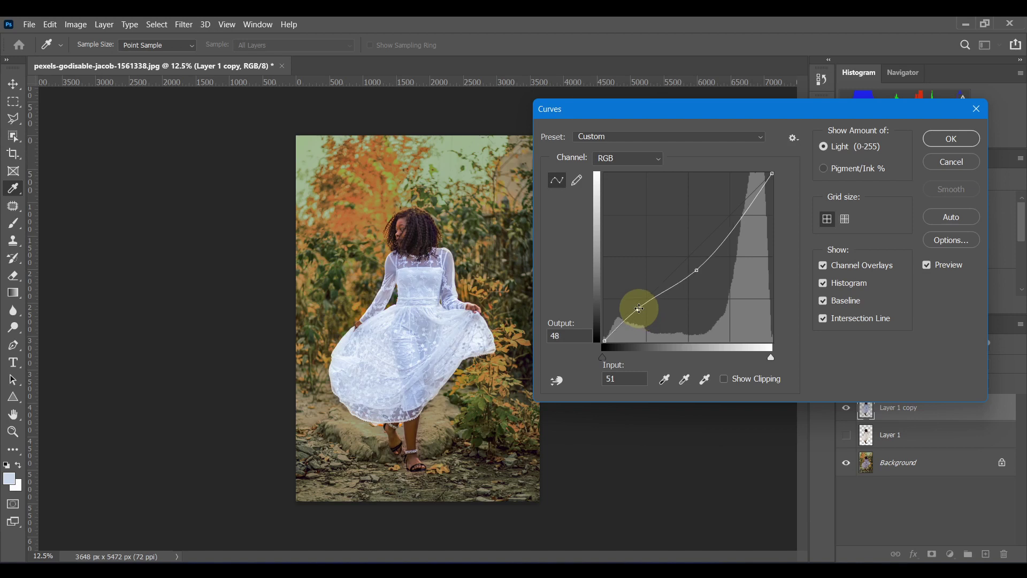
pyautogui.moveTo(639, 309); pyautogui.dragTo(639, 309)
pyautogui.press('Down')
pyautogui.press('Down')
pyautogui.press('Down')
pyautogui.press('Down')
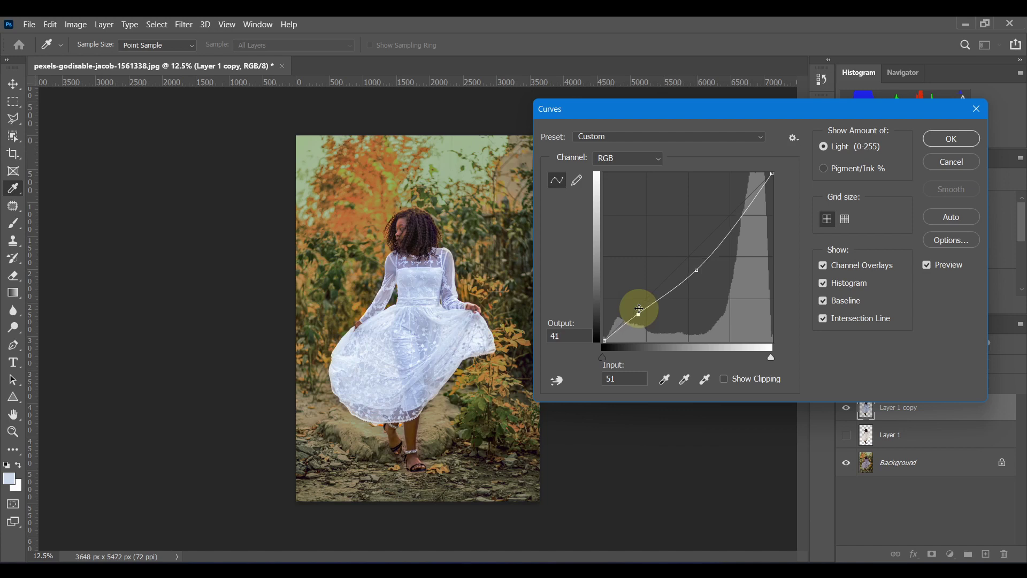
pyautogui.click(957, 140)
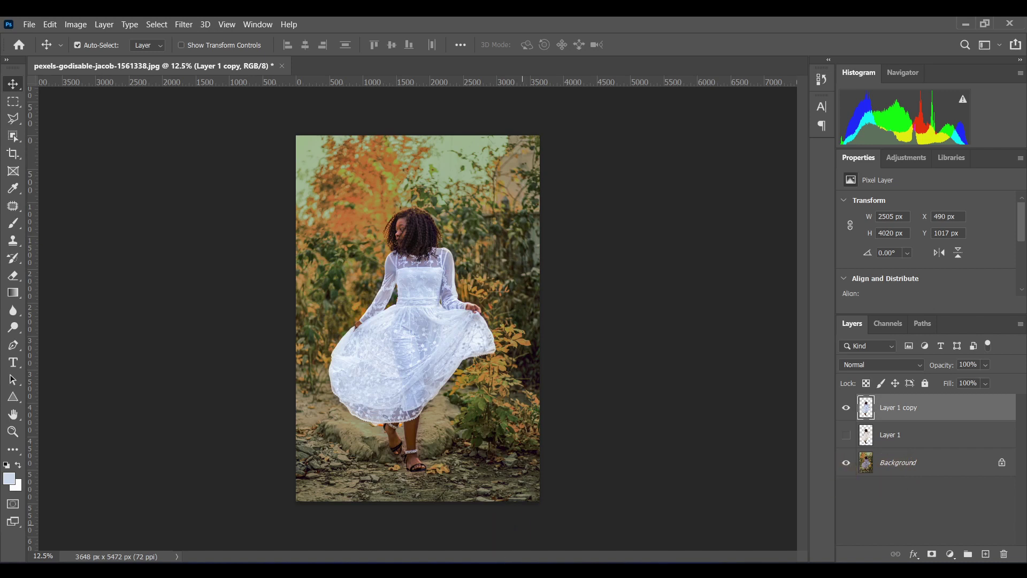
# - Place the original photo of the woman from the AK folder as a full-size layer above Layer 1 copy
pyautogui.moveTo(410, 565)
pyautogui.click(405, 509)
pyautogui.click(513, 216)
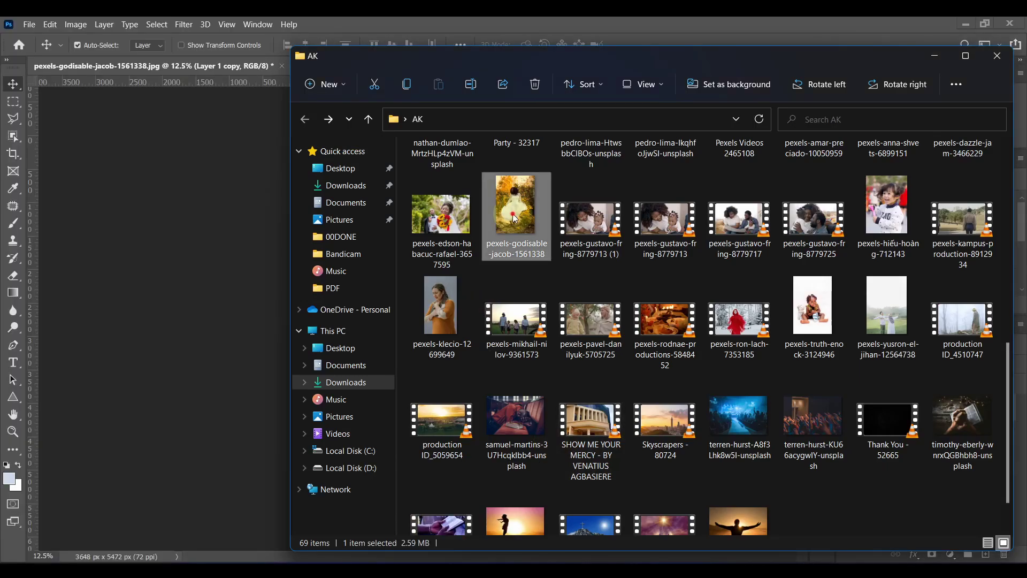
pyautogui.moveTo(513, 216); pyautogui.dragTo(261, 270)
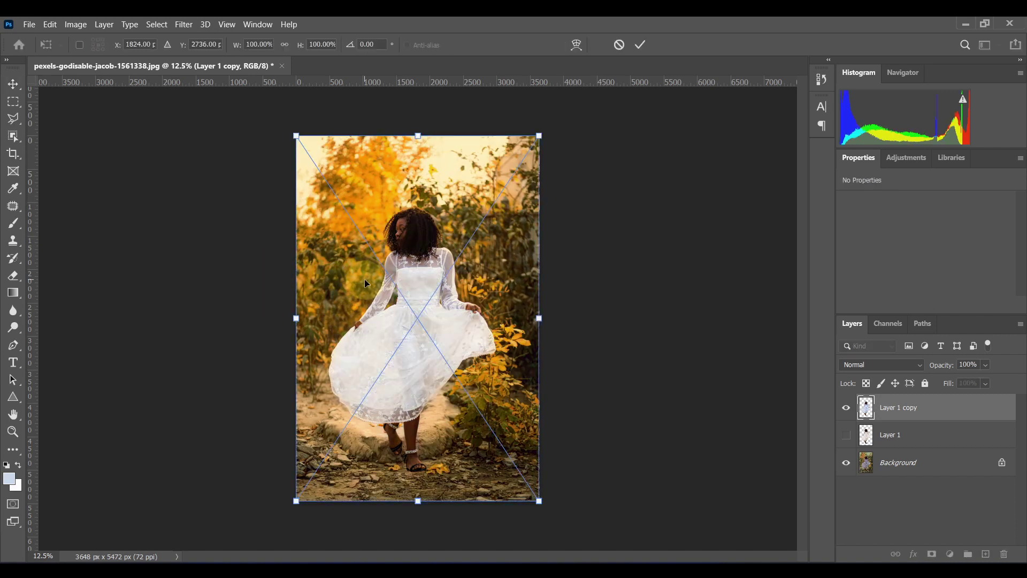
pyautogui.click(413, 349)
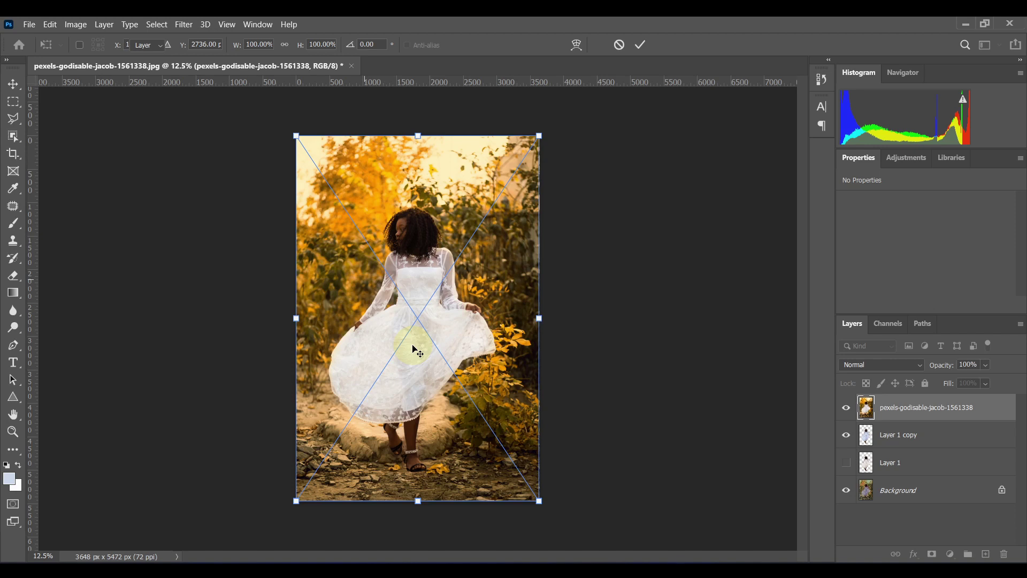
pyautogui.click(640, 45)
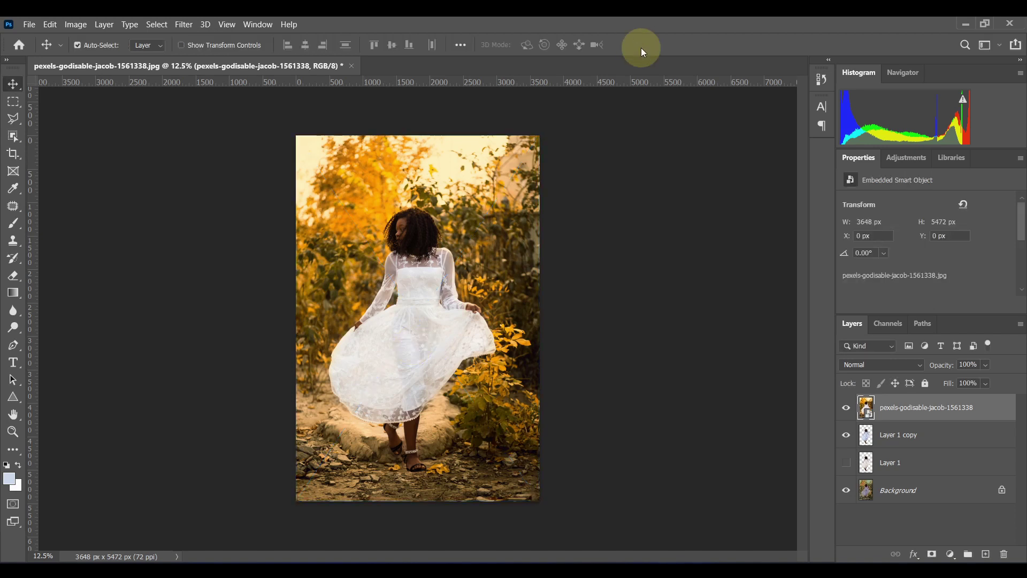
# - Switch the placed original's visibility off and on to compare it with the retouch, leave it hidden, and close the print settings unused
pyautogui.click(846, 409)
pyautogui.click(846, 409)
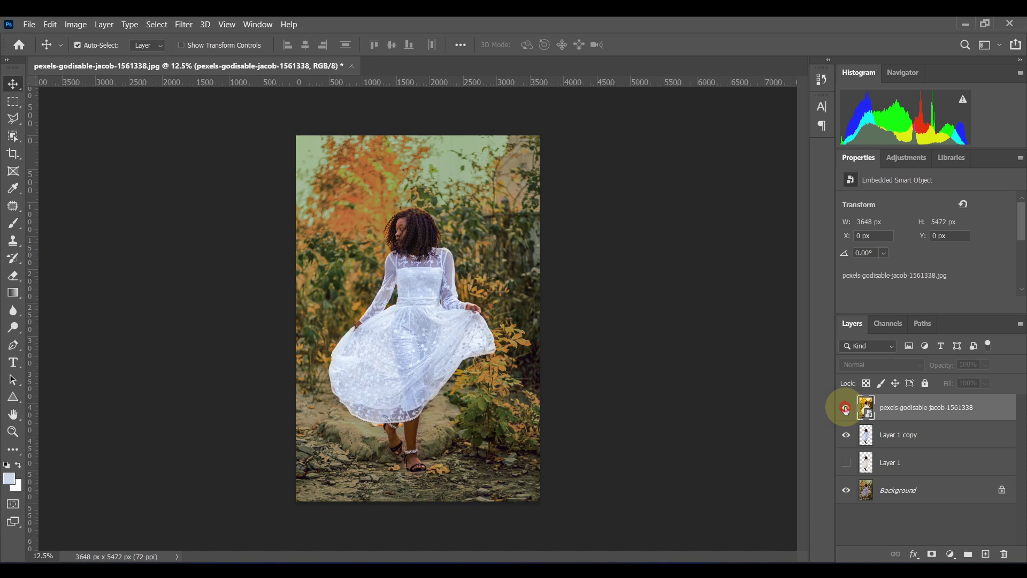
pyautogui.click(846, 408)
pyautogui.click(846, 409)
pyautogui.click(845, 409)
pyautogui.press('ctrl')
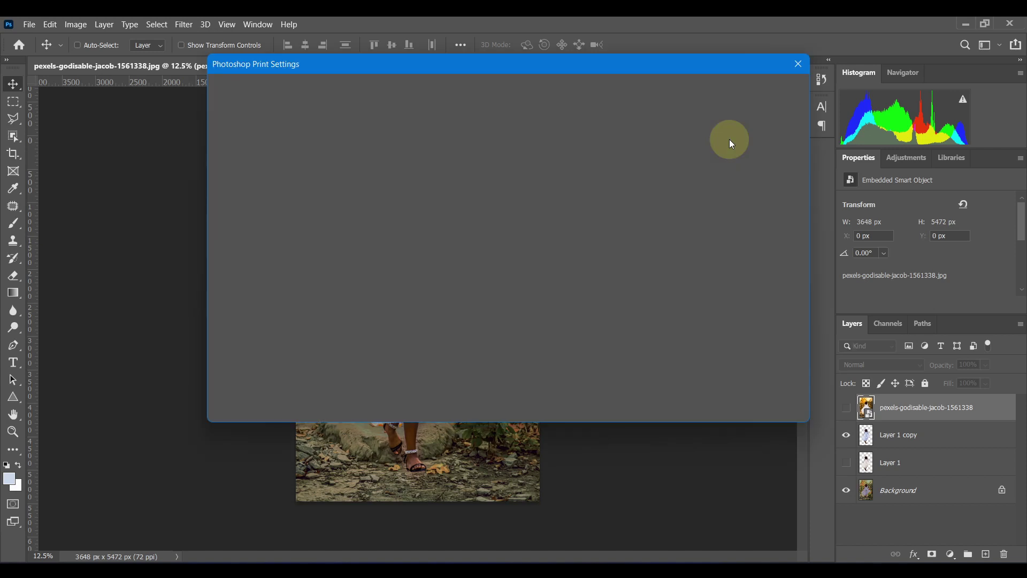
pyautogui.click(797, 65)
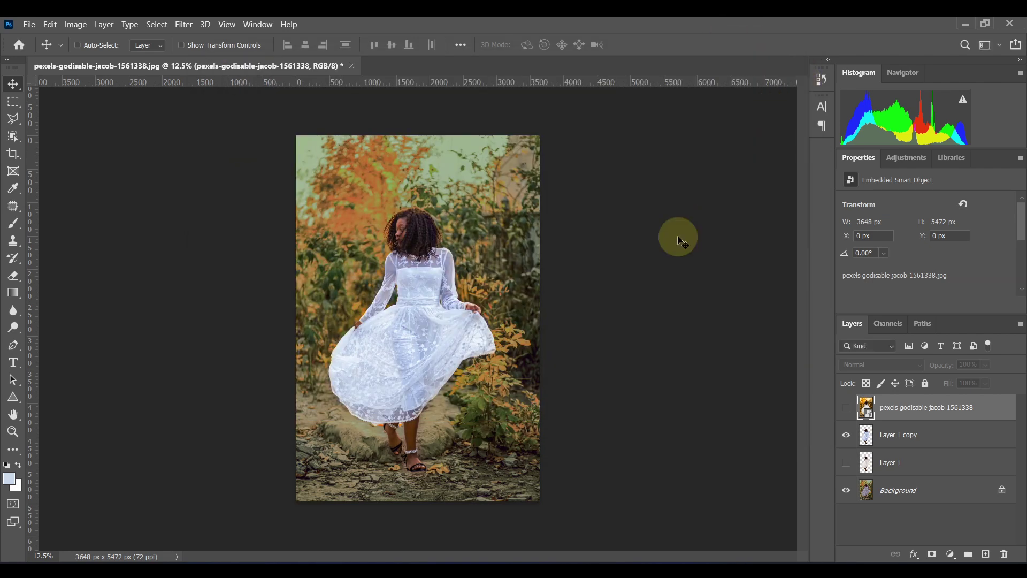
# - Show and hide the original photo once more, and examine the retouched image at a larger magnification
pyautogui.click(846, 408)
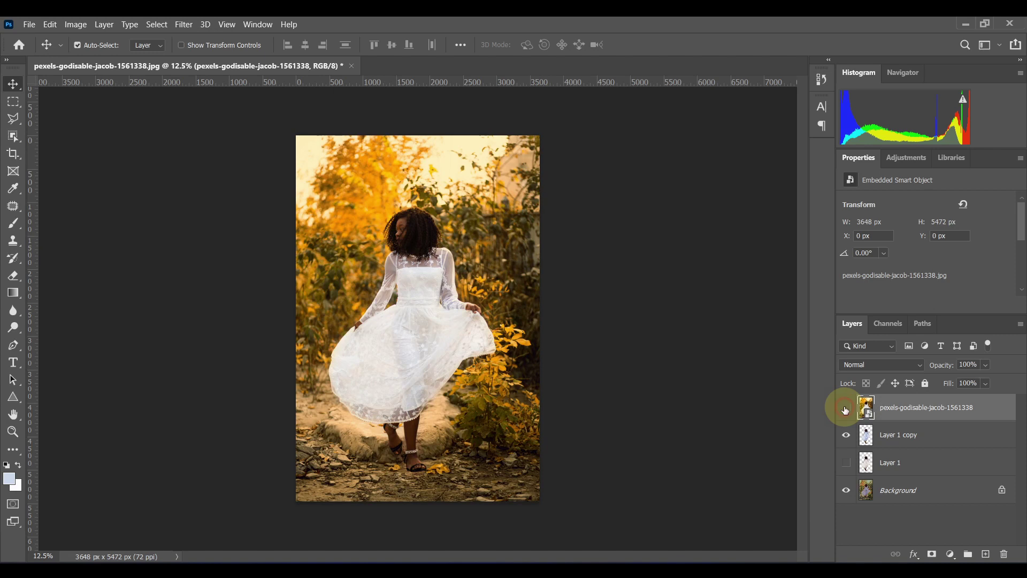
pyautogui.click(846, 408)
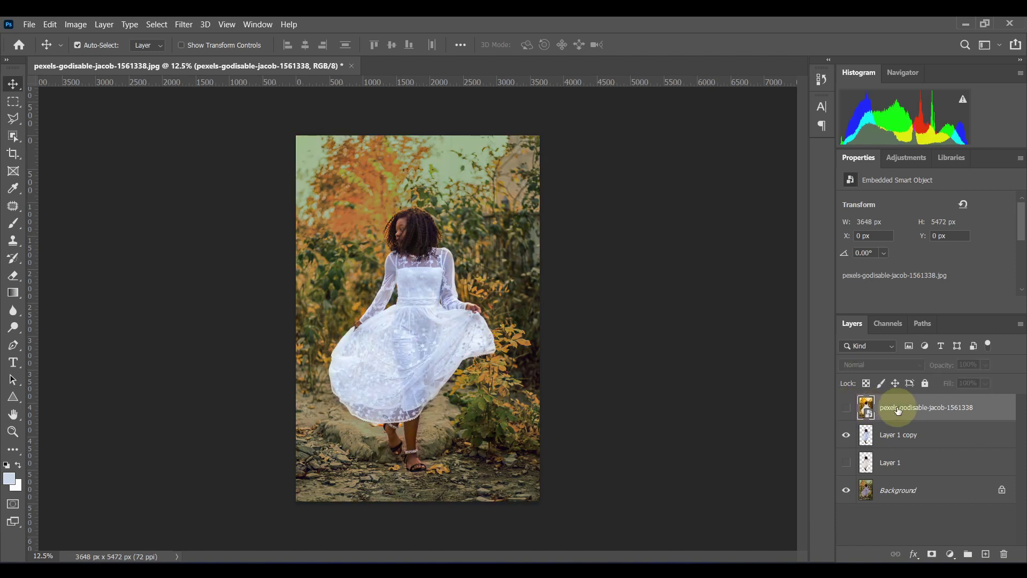
pyautogui.hotkey('ctrl', '+')
pyautogui.hotkey('ctrl', '+')
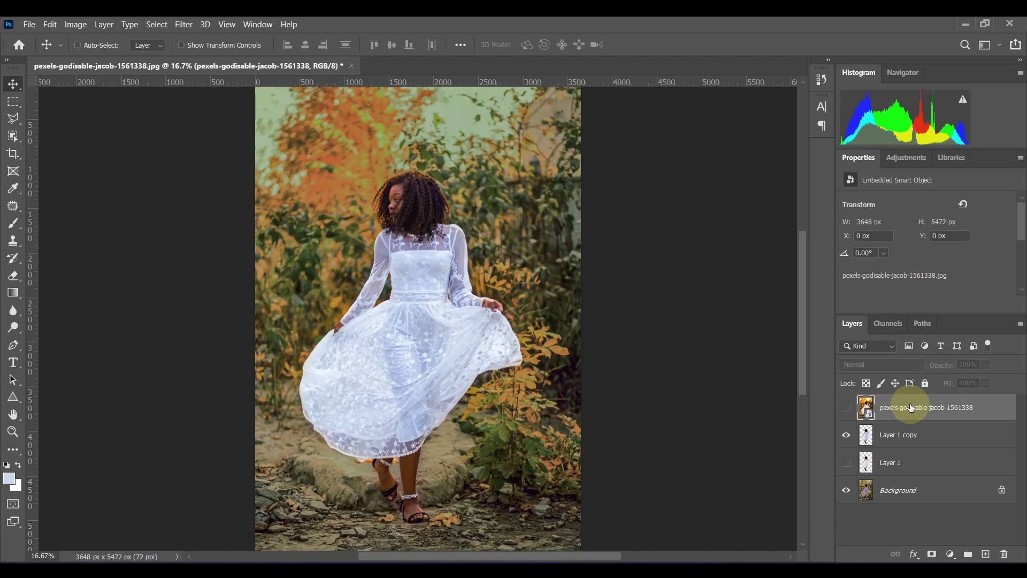
pyautogui.hotkey('ctrl', '-')
pyautogui.hotkey('ctrl', '-')
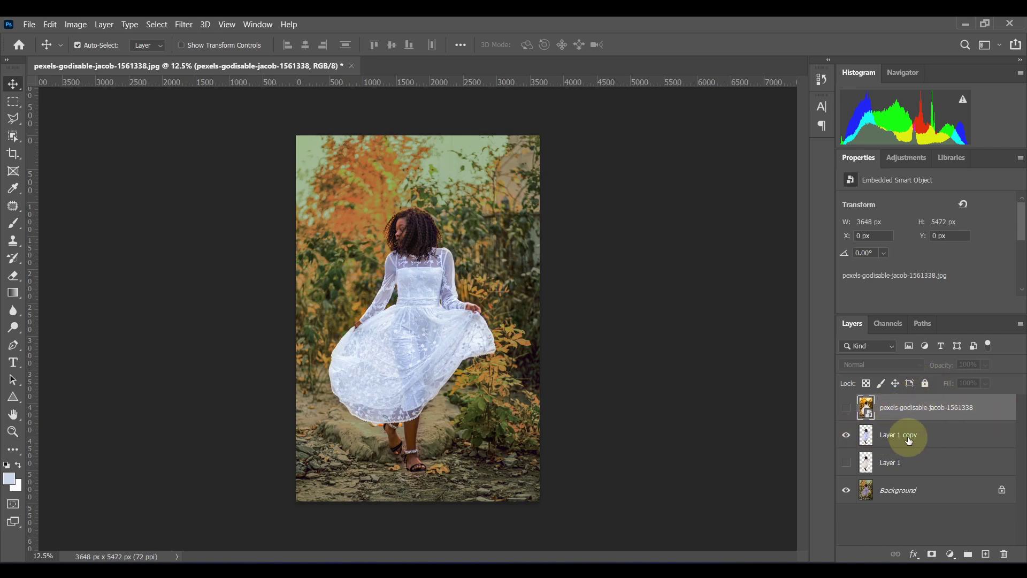
# - Apply the SkinFiner filter from Photo-Toolbox to Layer 1 copy with its default settings
pyautogui.click(929, 435)
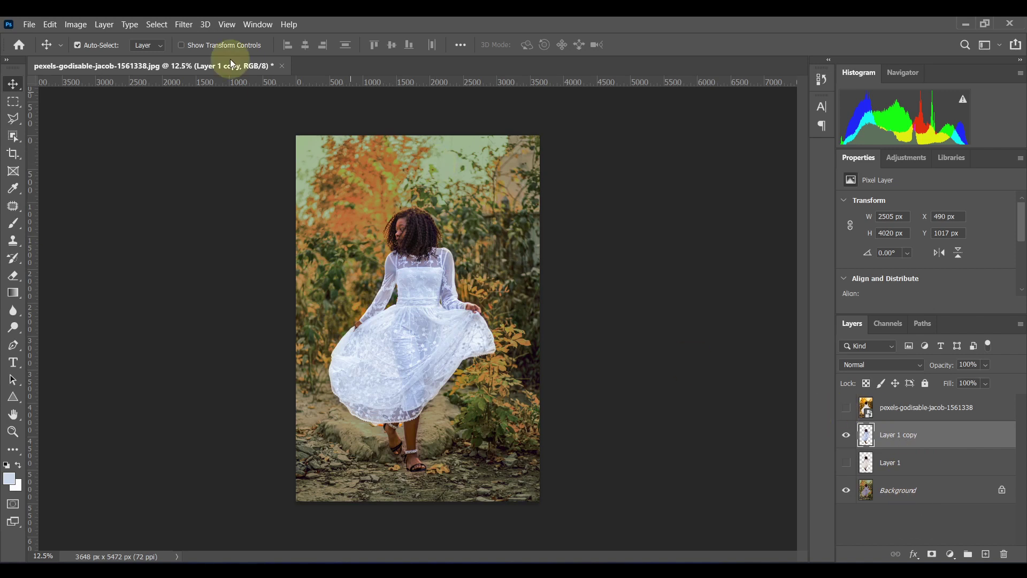
pyautogui.click(183, 24)
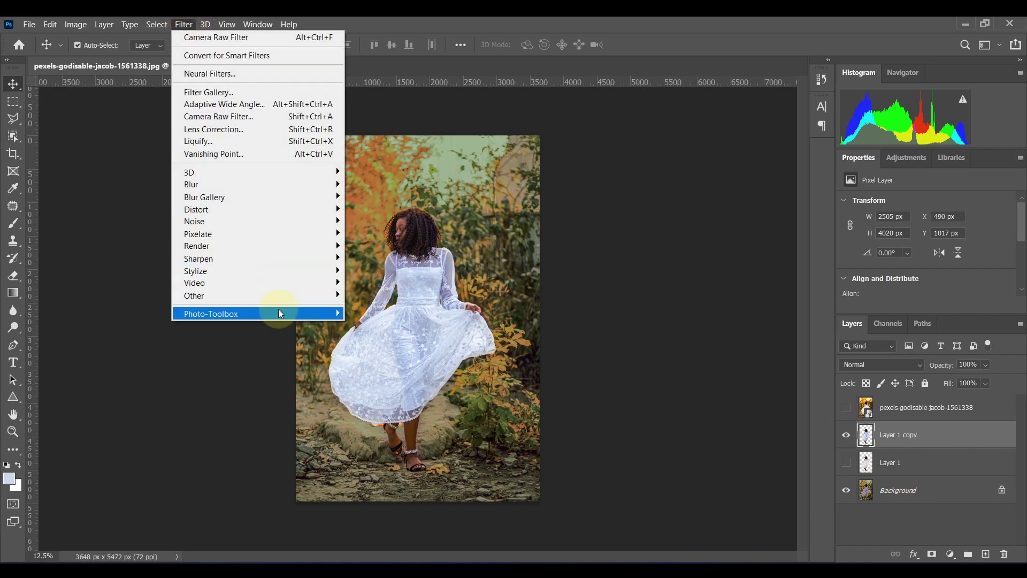
pyautogui.moveTo(321, 308)
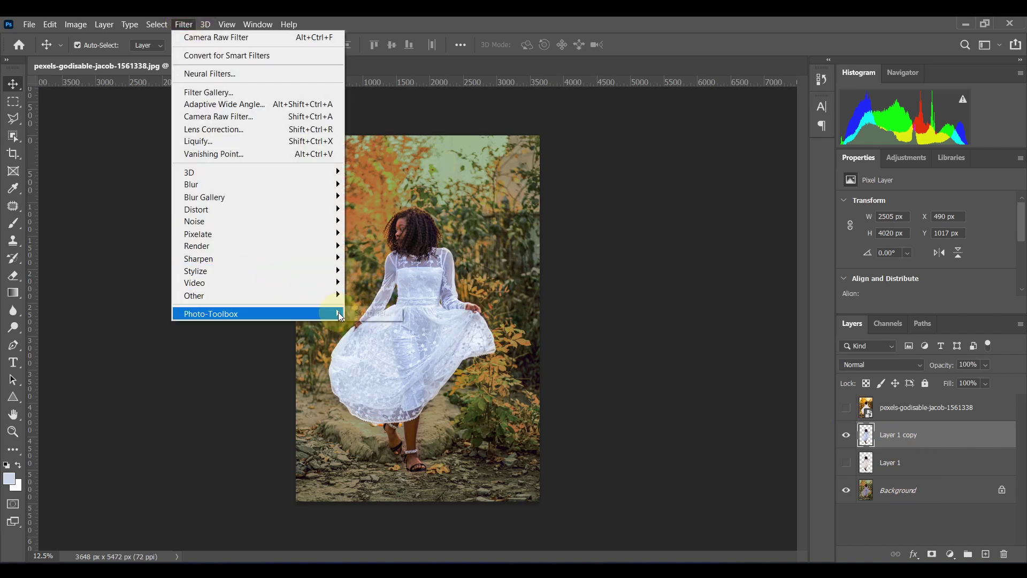
pyautogui.click(369, 314)
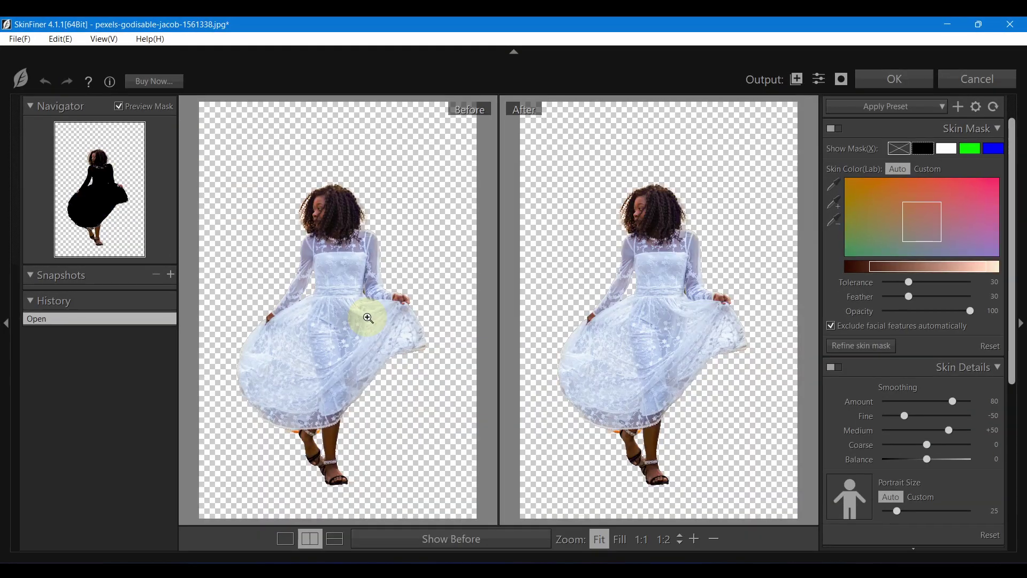
pyautogui.click(899, 80)
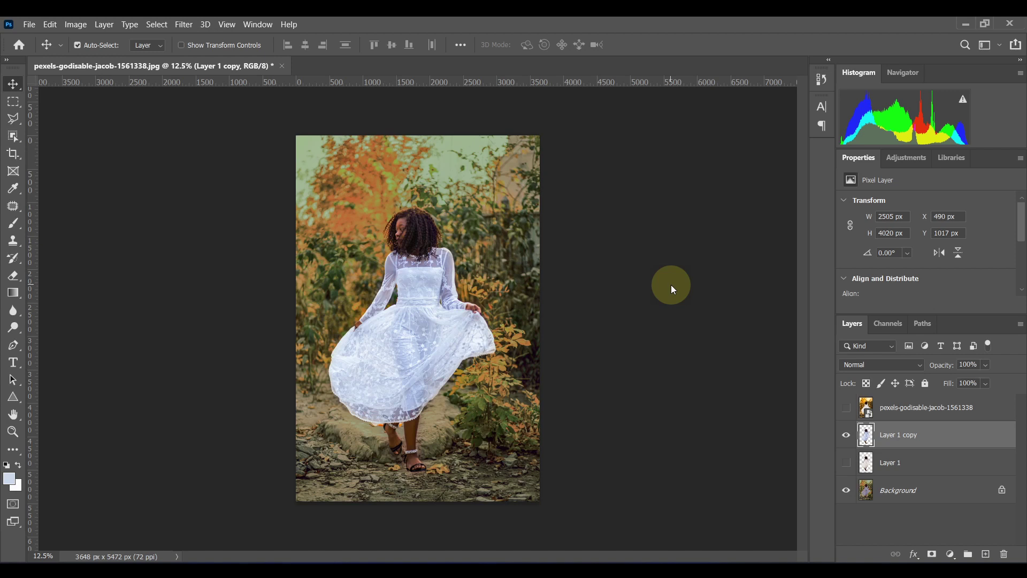
# - Flatten the image into a single Background layer and inspect the dress up close
pyautogui.keyDown('ctrl'); pyautogui.click(898, 491); pyautogui.keyUp('ctrl')
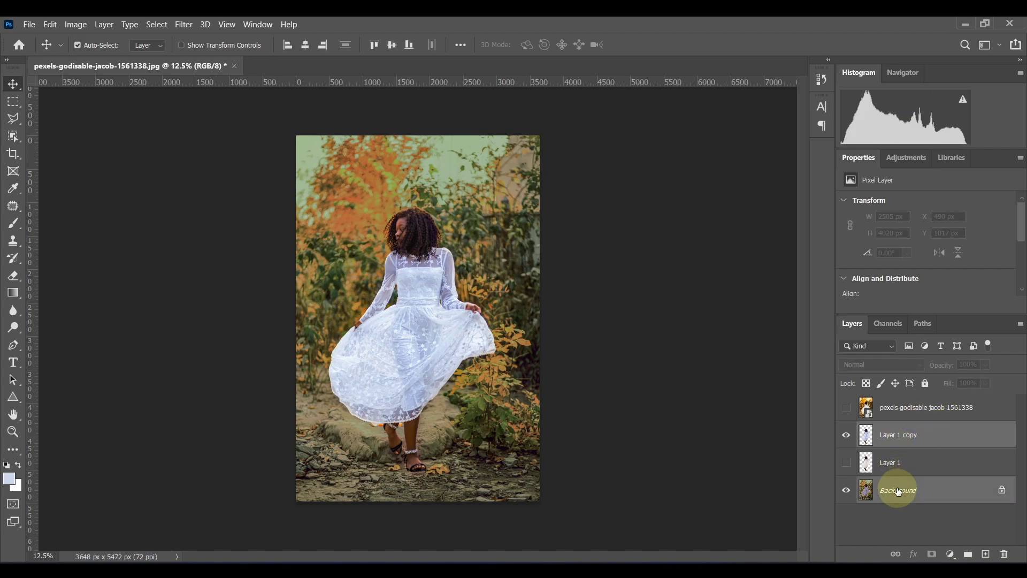
pyautogui.rightClick(898, 491)
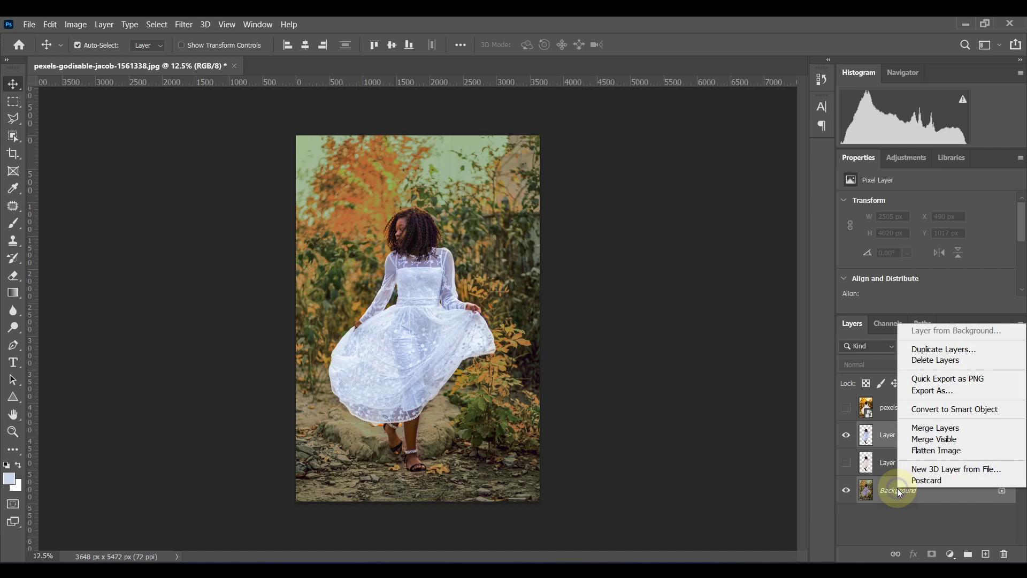
pyautogui.click(914, 451)
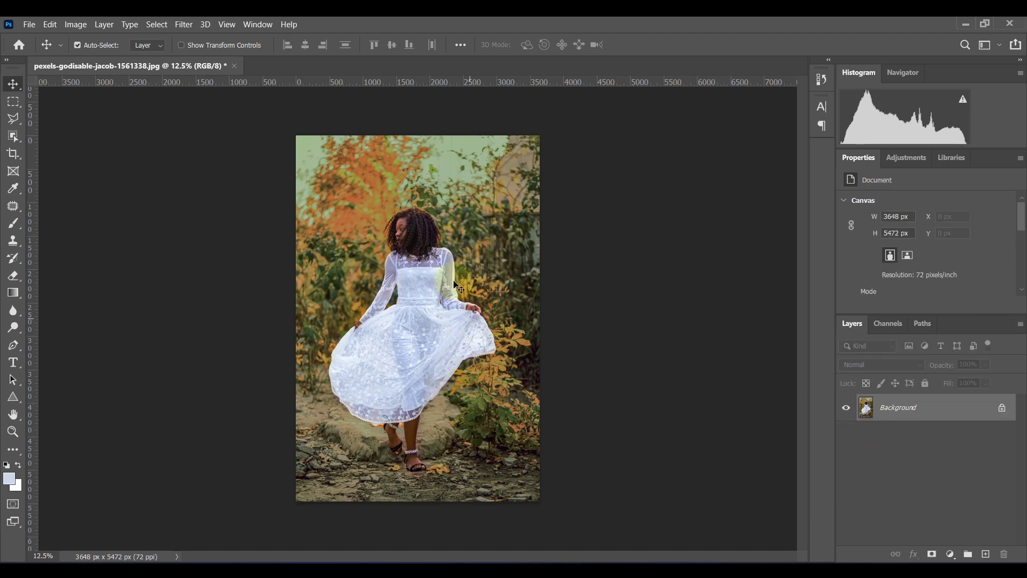
pyautogui.press('ctrl')
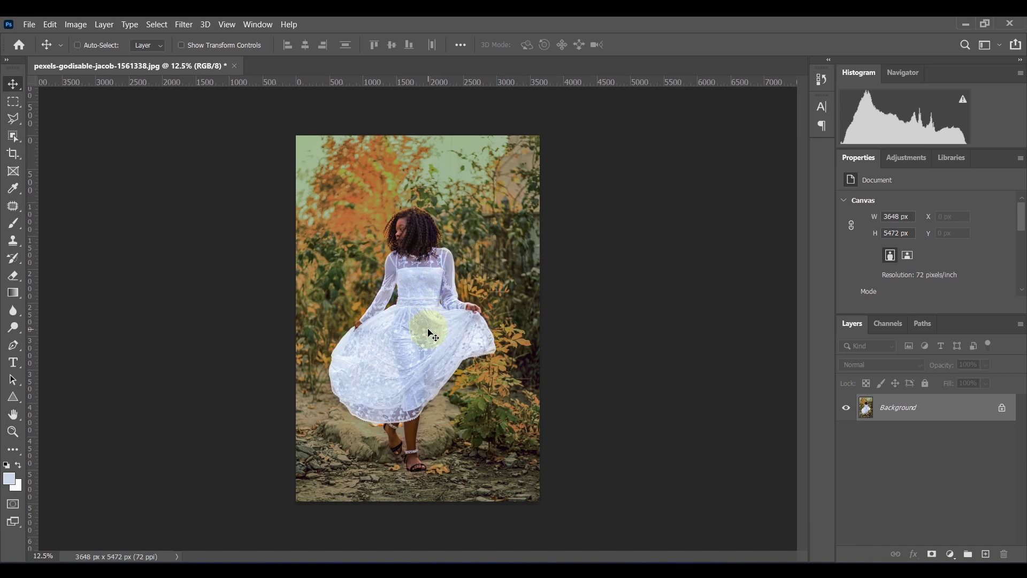
pyautogui.scroll(3, 430, 333)
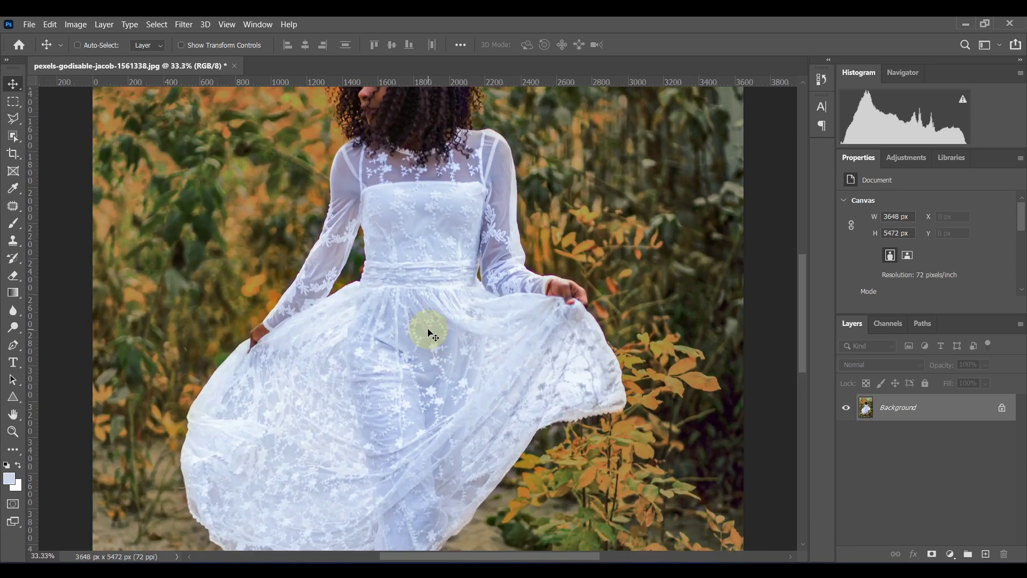
pyautogui.scroll(-4, 430, 333)
pyautogui.scroll(1, 430, 334)
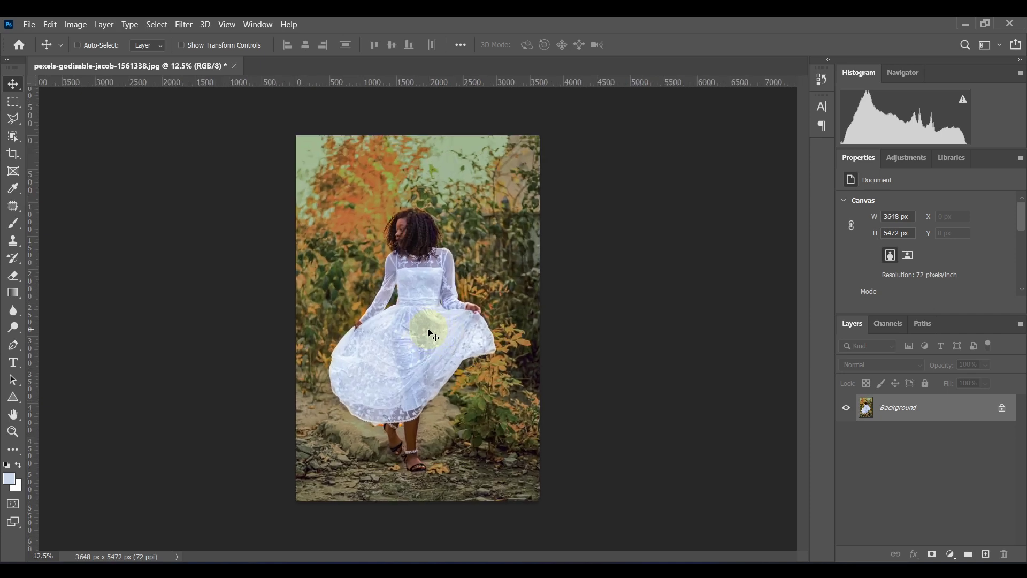
# - Place the original photo of the woman from the AK folder again, above the flattened Background
pyautogui.moveTo(412, 566)
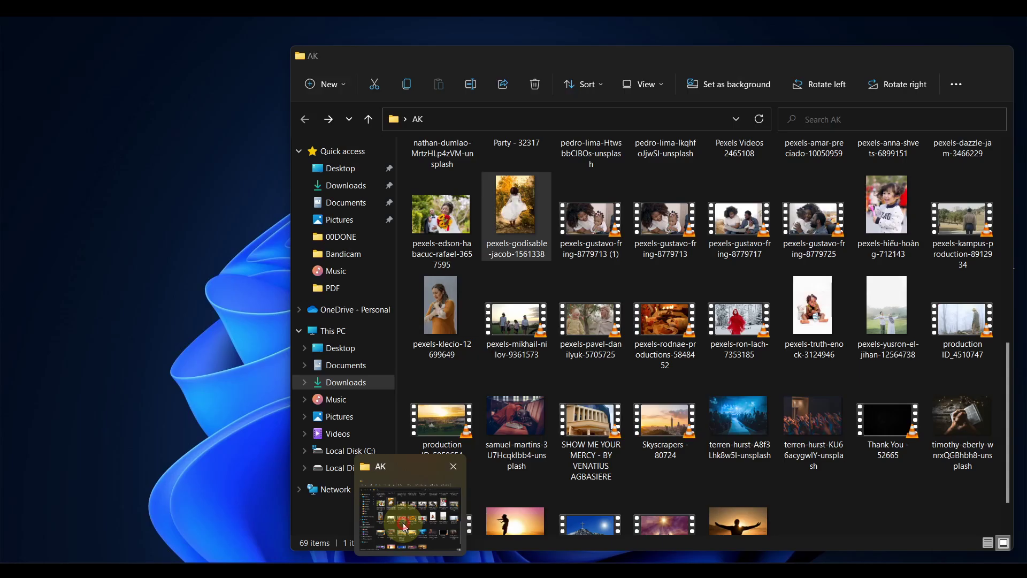
pyautogui.click(410, 516)
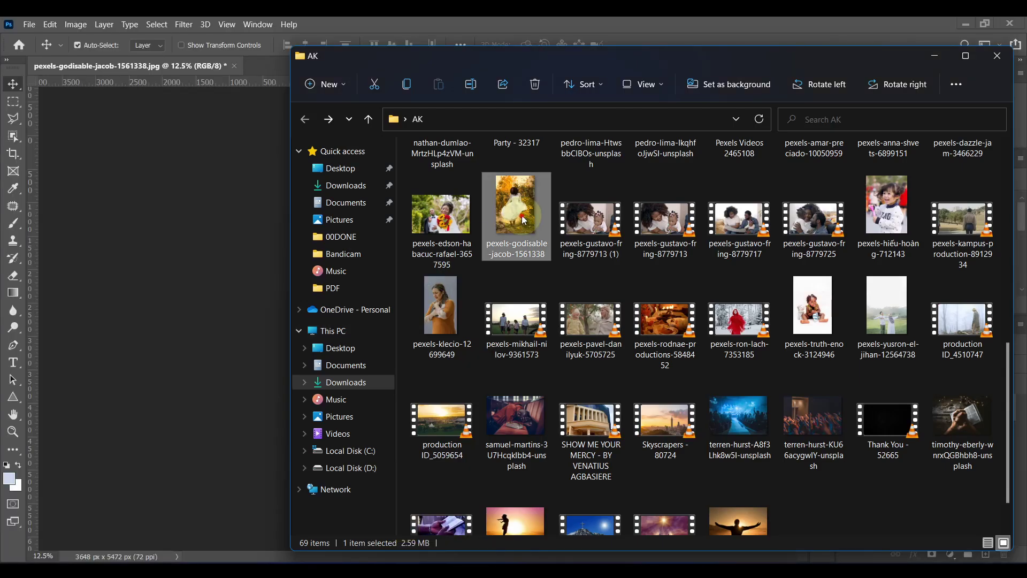
pyautogui.moveTo(194, 251); pyautogui.dragTo(192, 251)
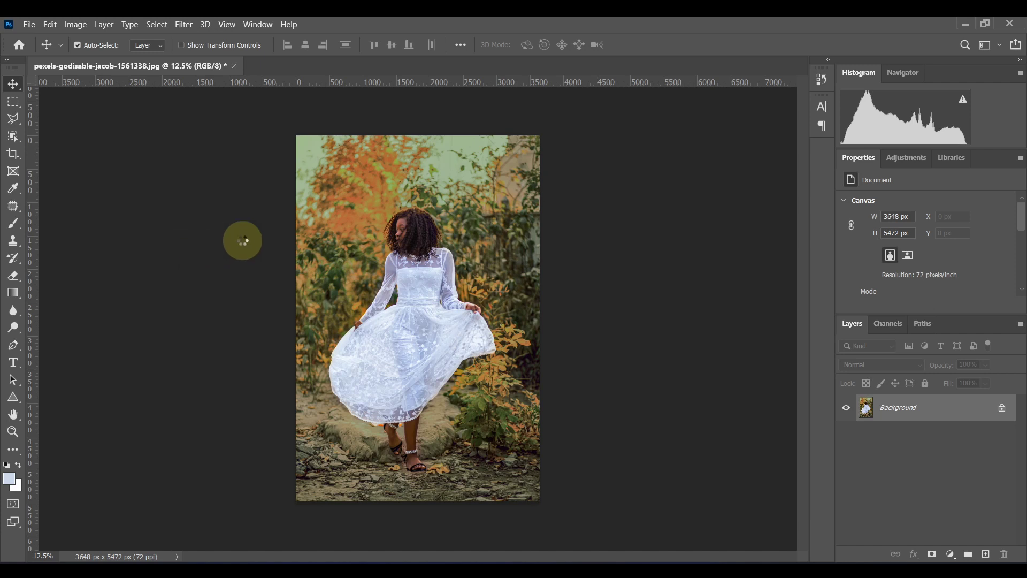
pyautogui.press('Return')
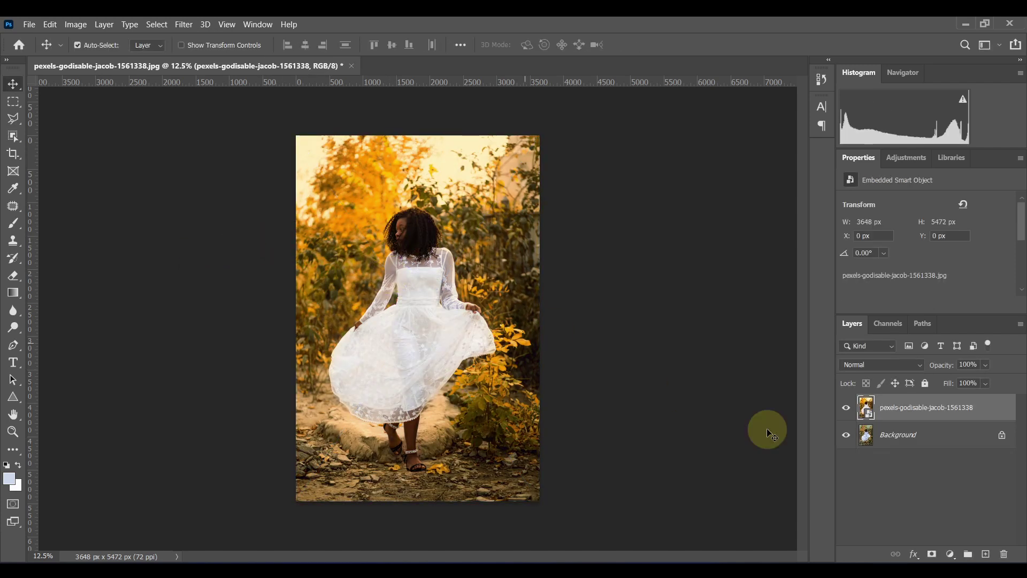
# - Toggle the placed original's visibility to compare it with the flattened retouch, leaving the original hidden
pyautogui.click(847, 412)
pyautogui.click(846, 411)
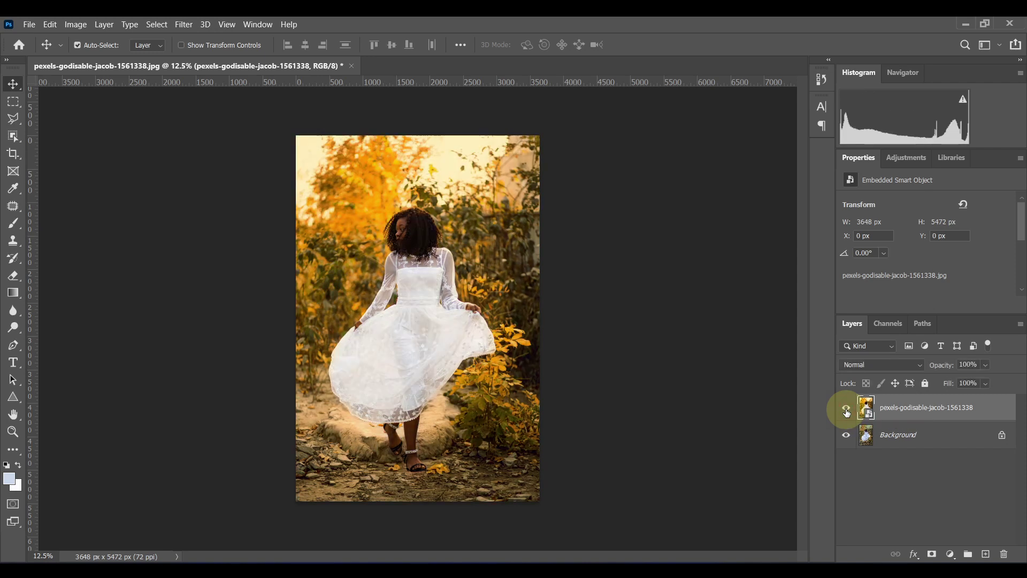
pyautogui.click(846, 411)
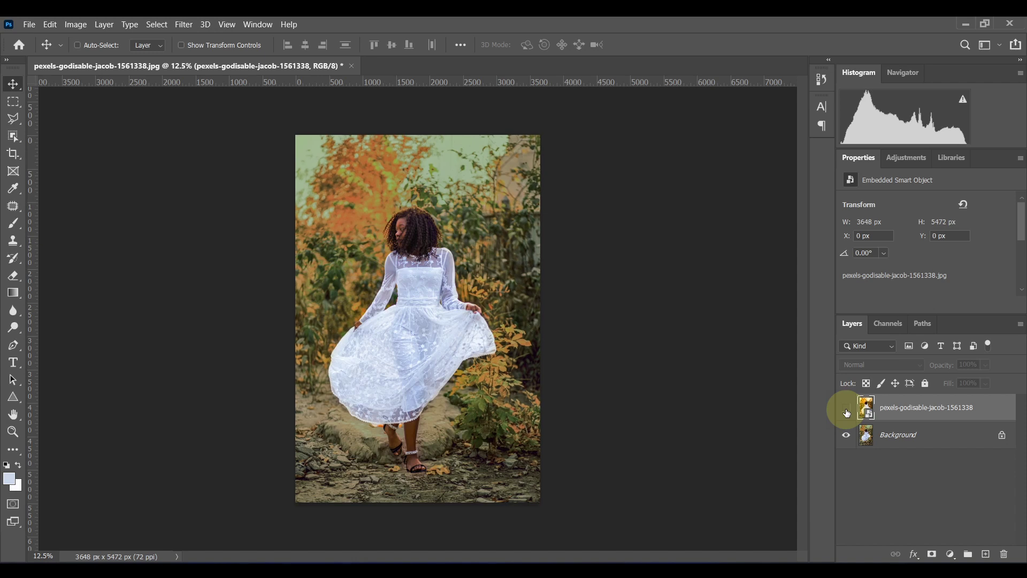
# - Show and hide the placed original several more times to compare it with the retouched Background, ending with the original hidden
pyautogui.hotkey('ctrl', '+')
pyautogui.hotkey('ctrl', '-')
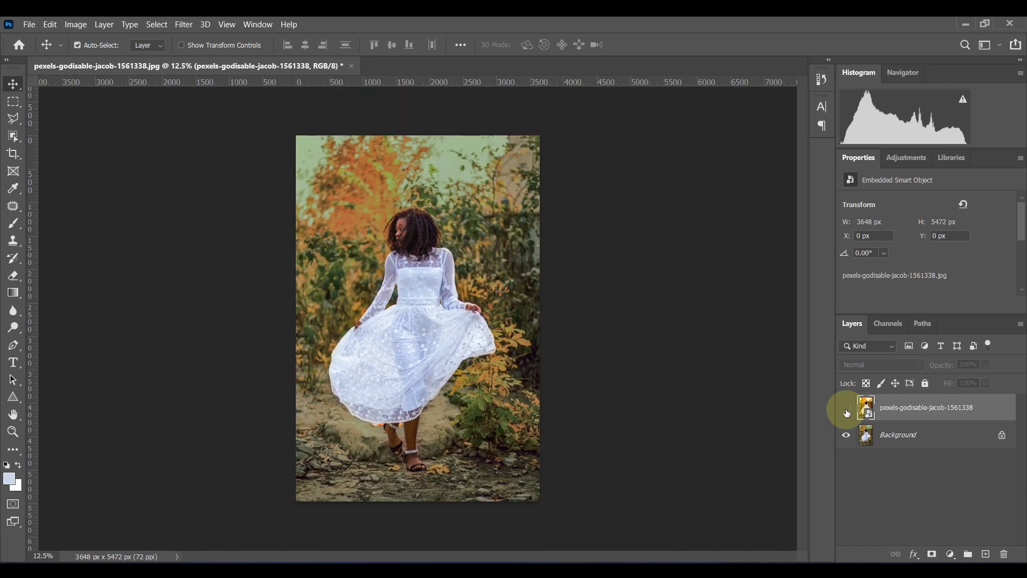
pyautogui.click(846, 411)
pyautogui.click(846, 411)
pyautogui.click(846, 411)
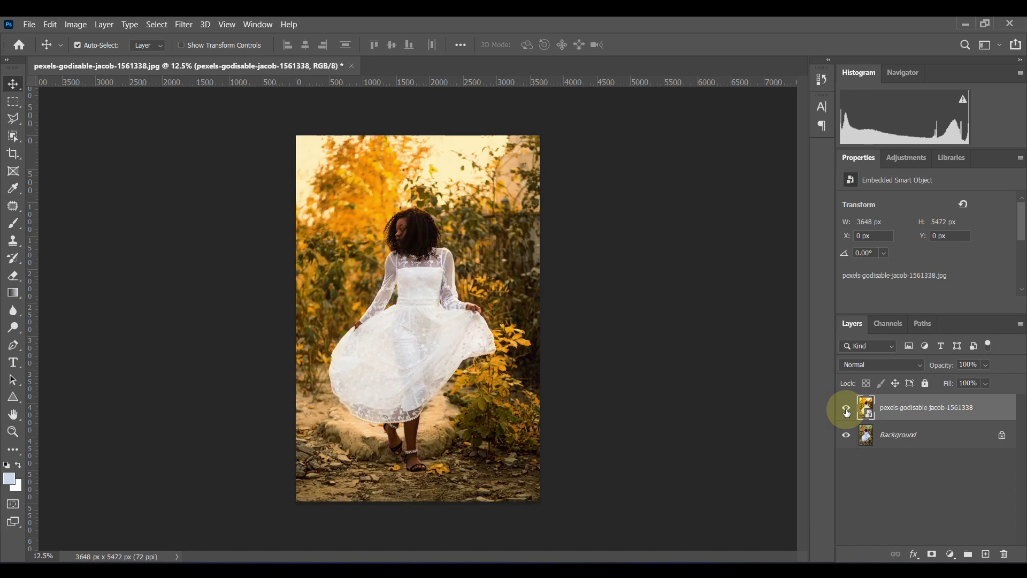
pyautogui.click(847, 411)
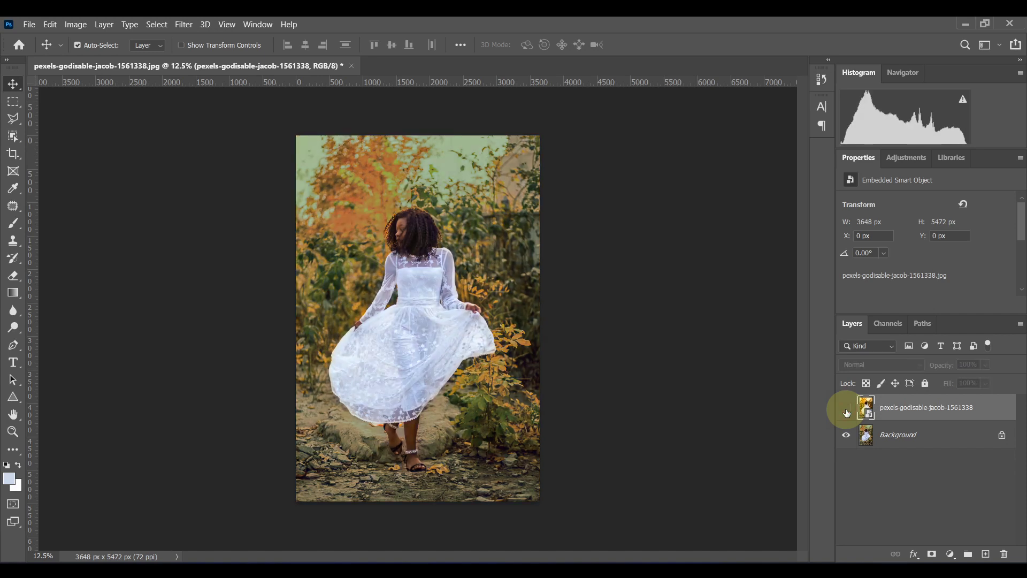
pyautogui.click(846, 411)
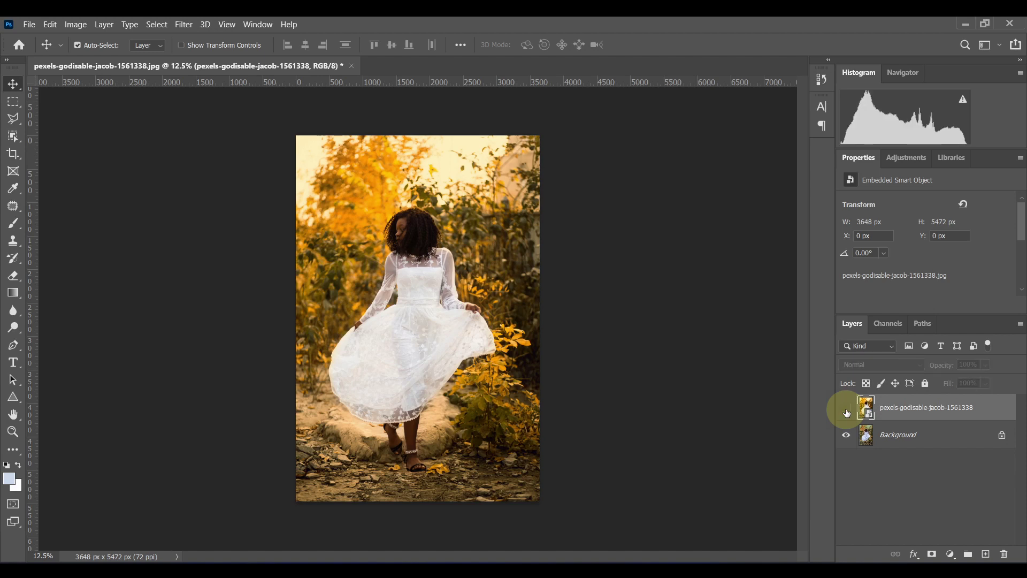
pyautogui.click(846, 410)
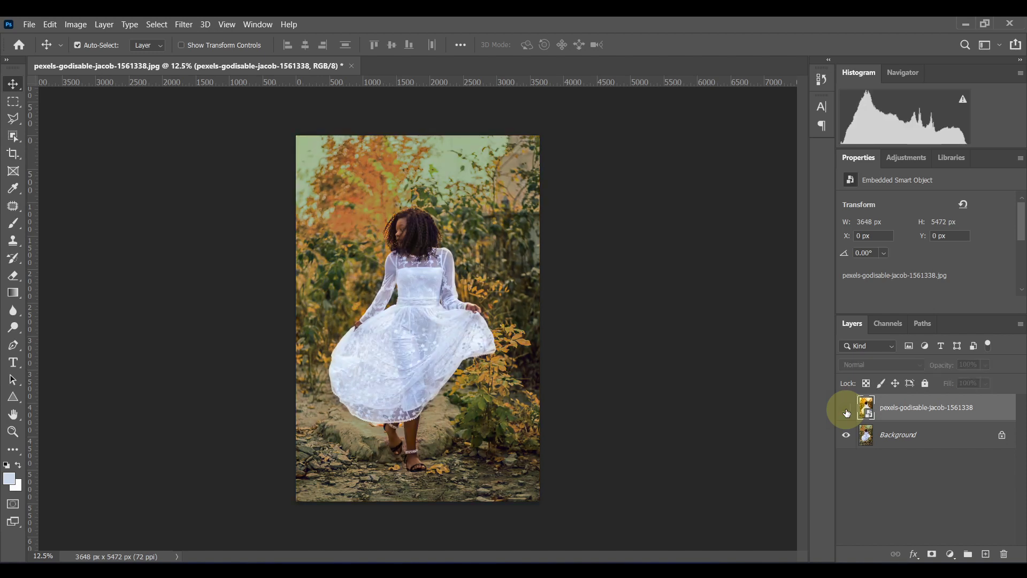
pyautogui.hotkey('ctrl', '+')
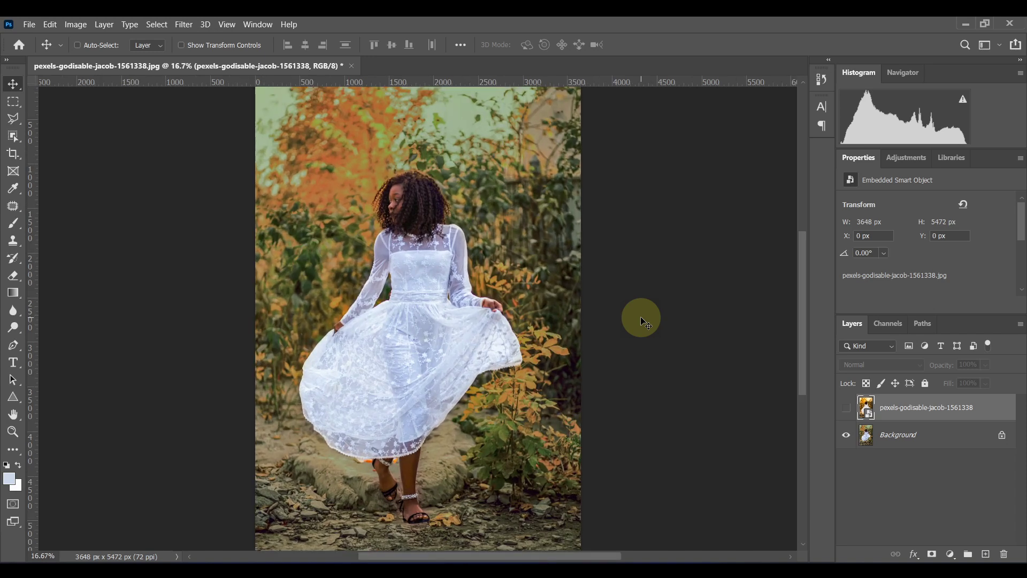
pyautogui.hotkey('ctrl', '-')
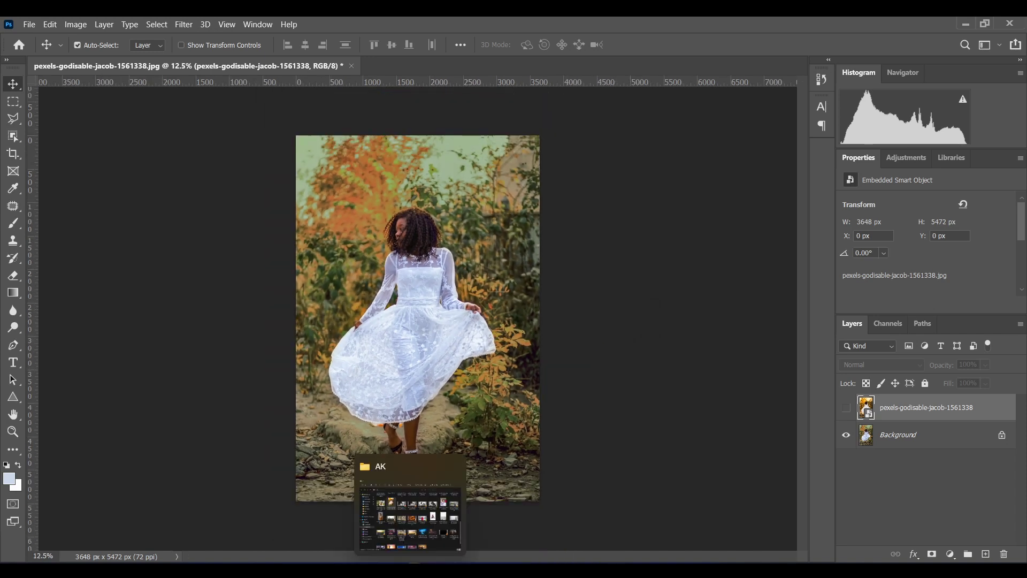
# - Switch to the AK folder in File Explorer, view images (29) with Photos set to always open .jpeg files, and close it
pyautogui.click(409, 561)
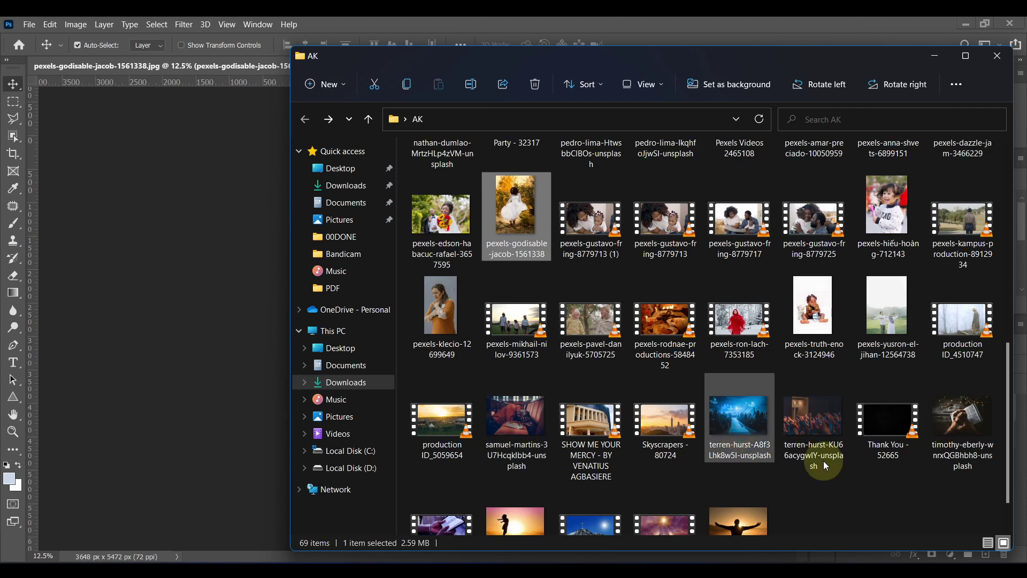
pyautogui.scroll(2, 693, 314)
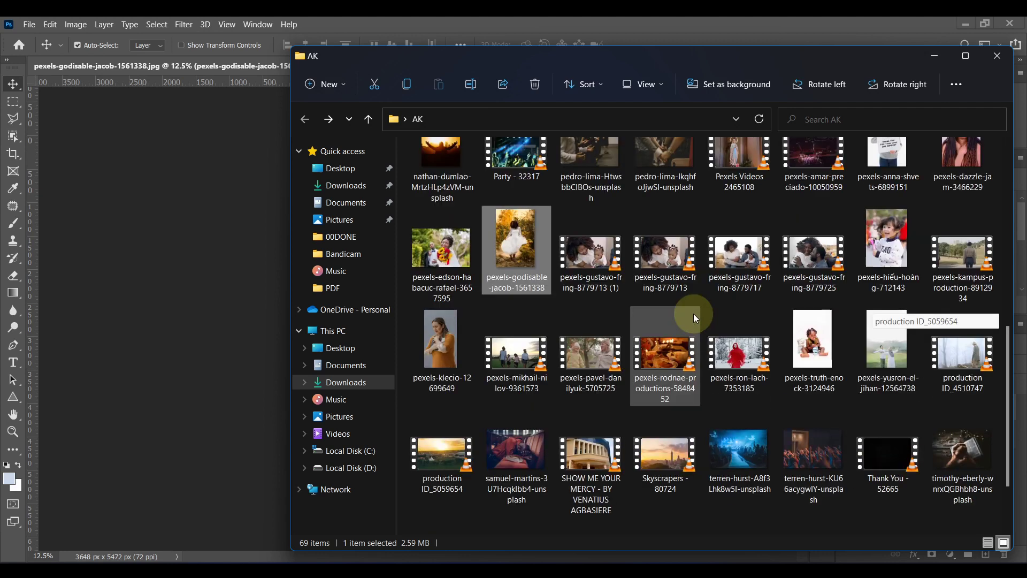
pyautogui.scroll(5, 693, 313)
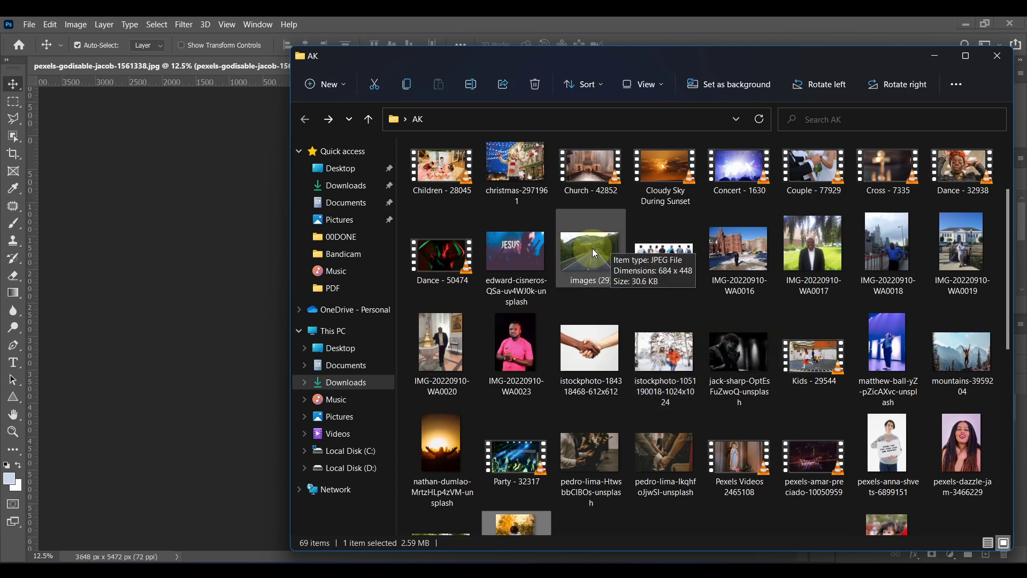
pyautogui.click(589, 244)
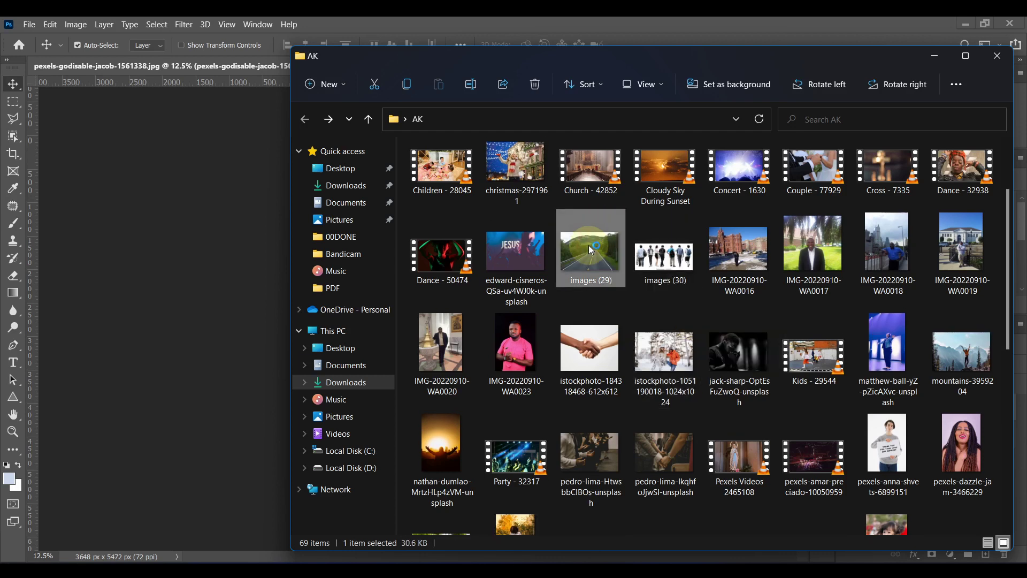
pyautogui.doubleClick(589, 245)
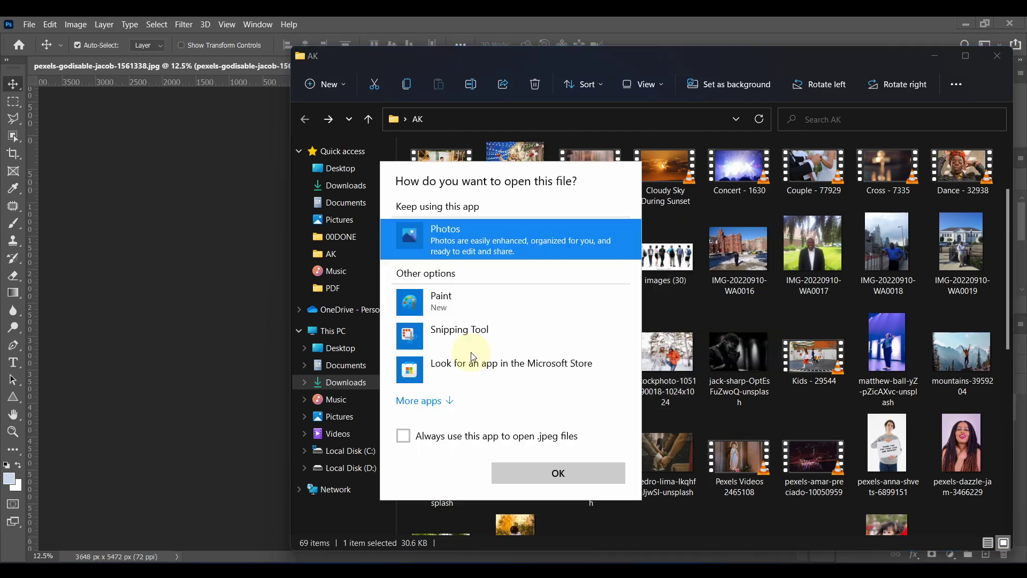
pyautogui.click(449, 436)
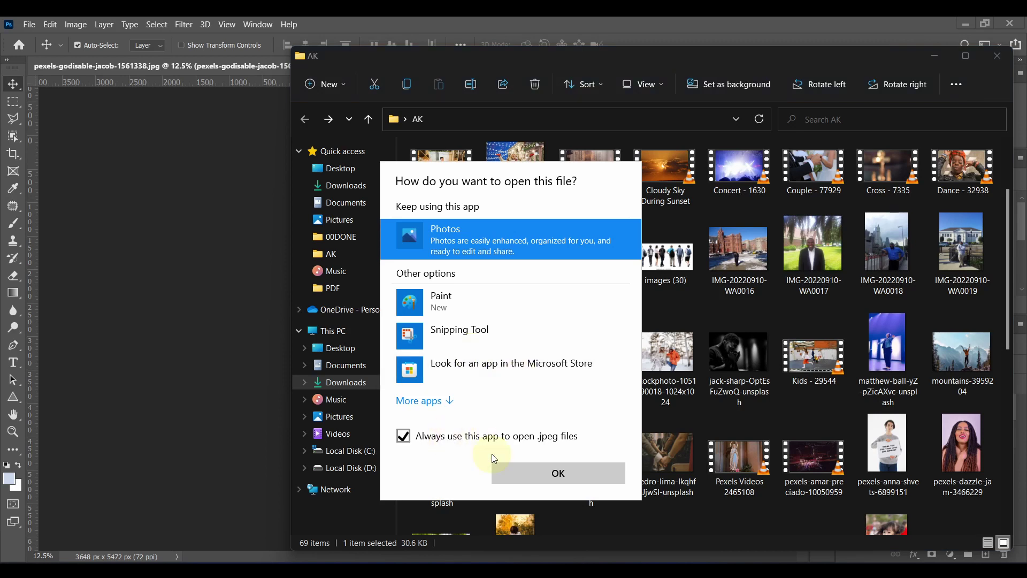
pyautogui.click(522, 472)
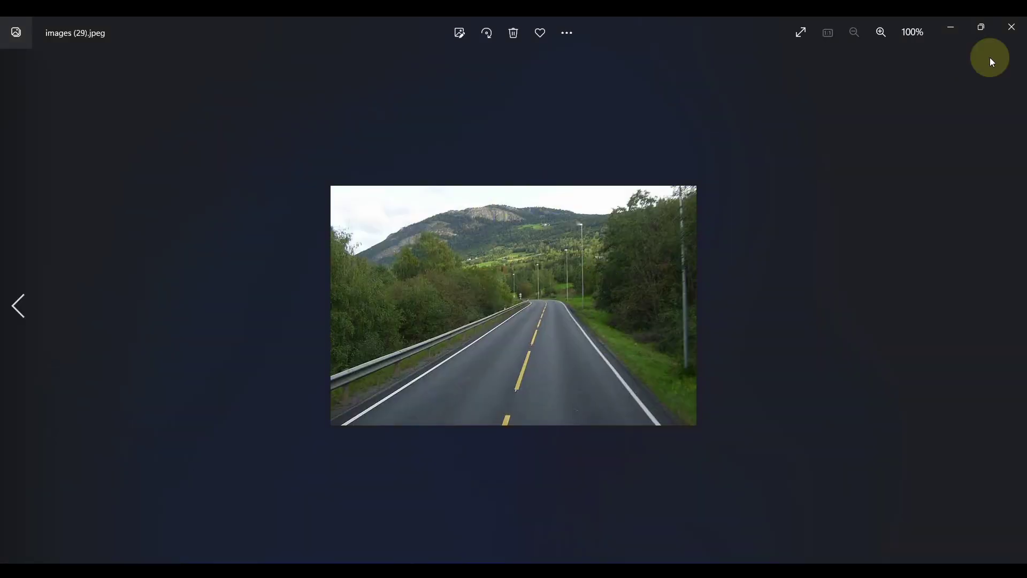
pyautogui.click(1018, 31)
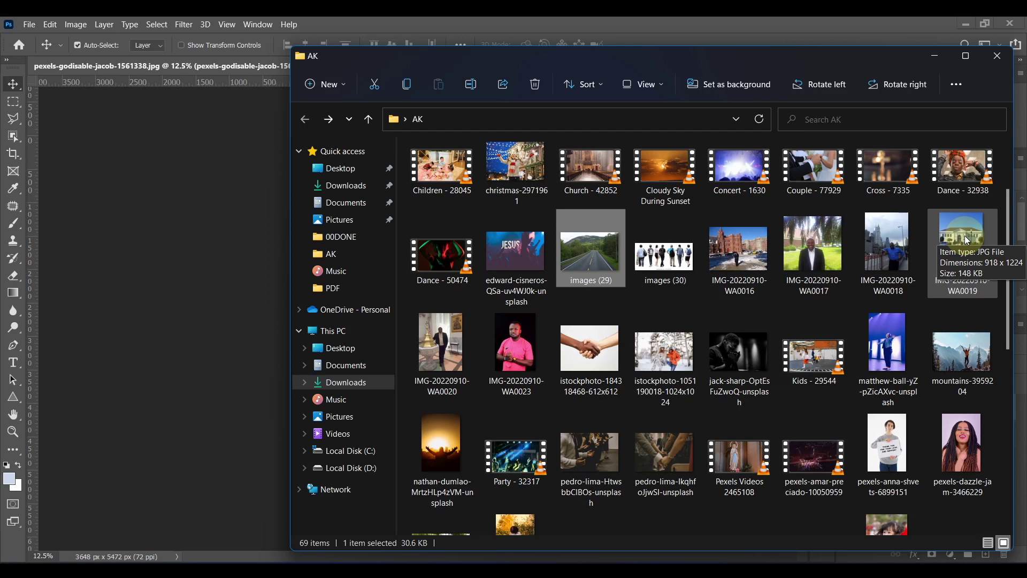
# - View the photo IMG-20220910-WA0016 from the AK folder in Photos and close it
pyautogui.doubleClick(735, 241)
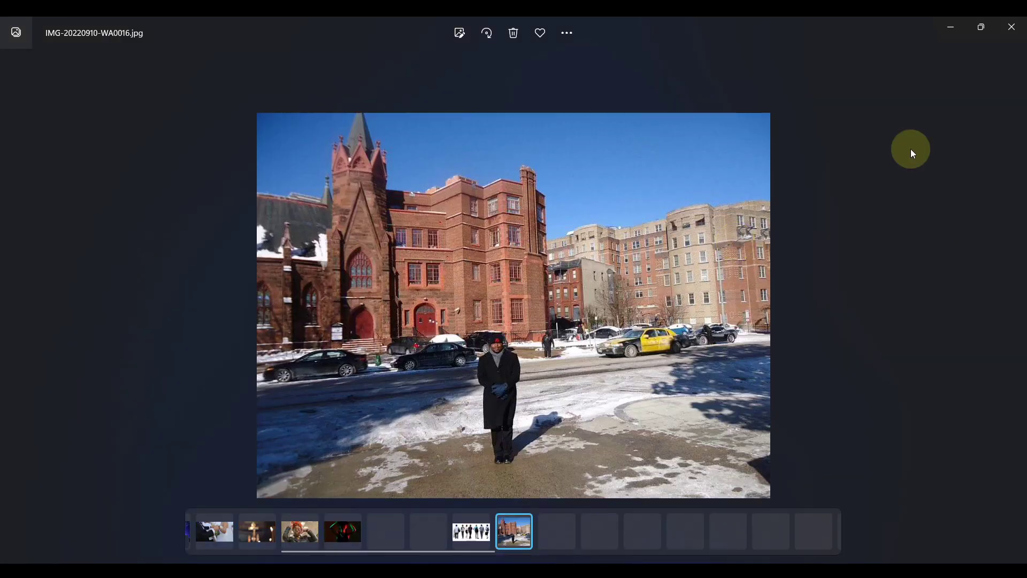
pyautogui.click(1016, 29)
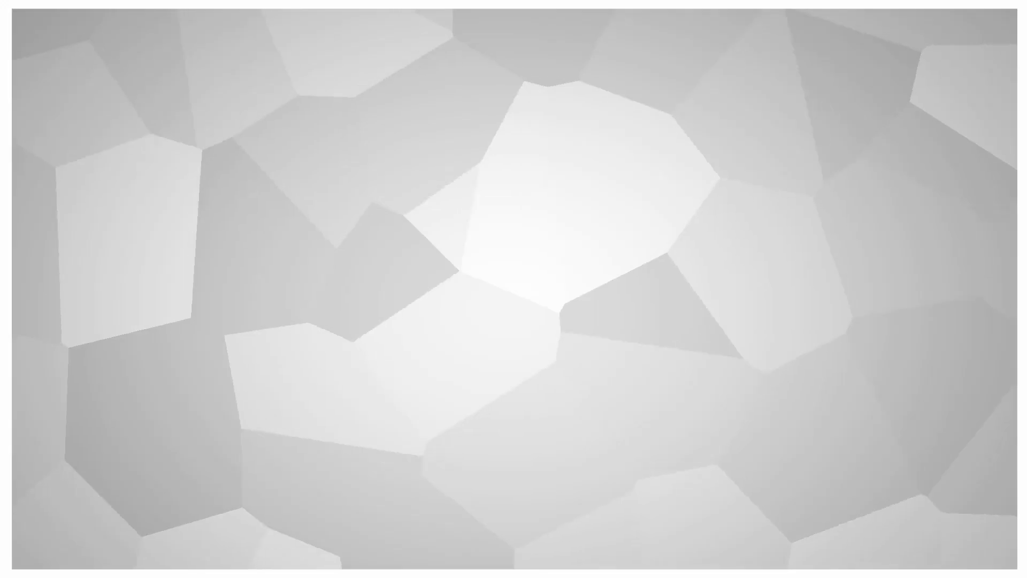